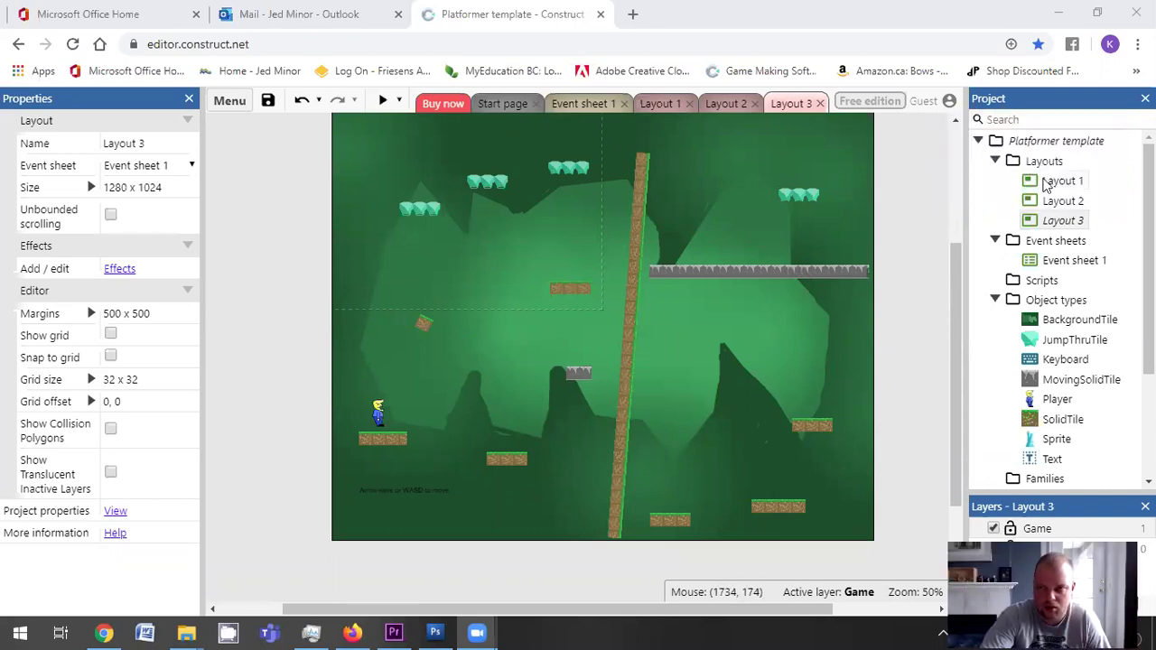
Duplicate Layout 3 in the project and name the copy "end"
right_click(1066, 225)
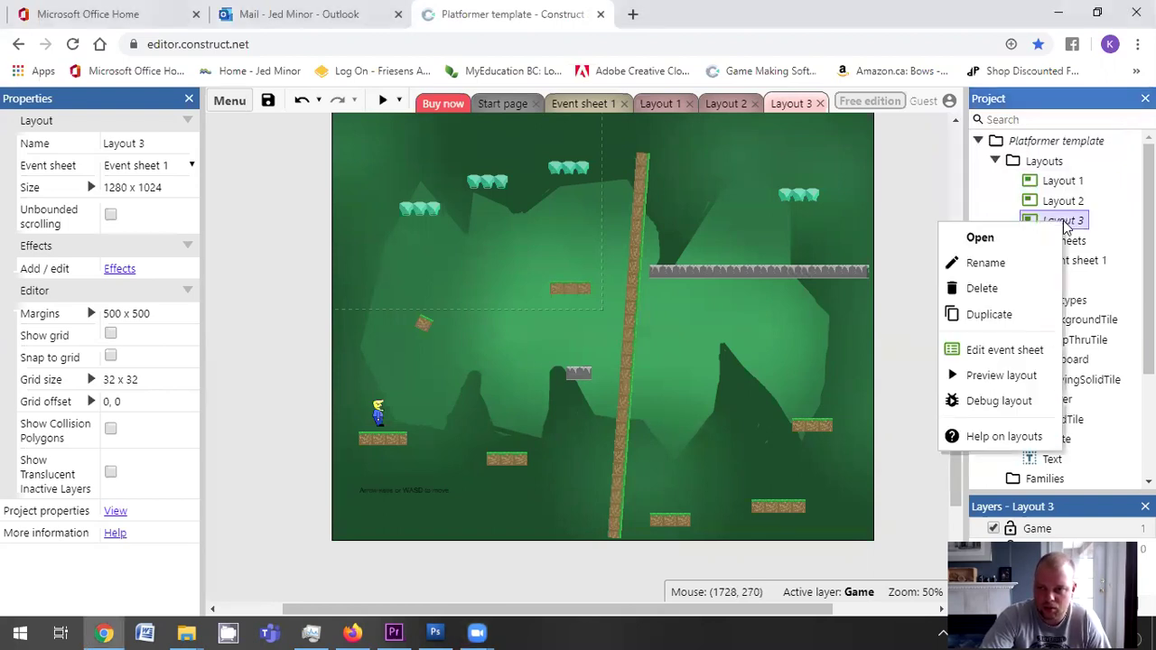
click(1030, 316)
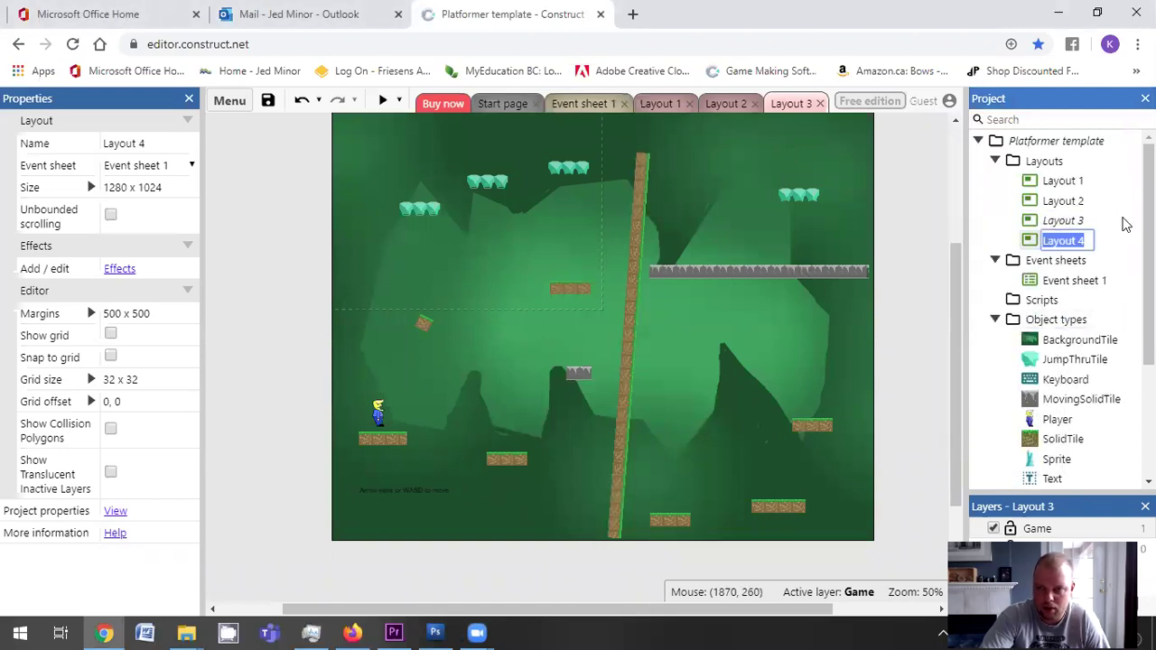
text(end)
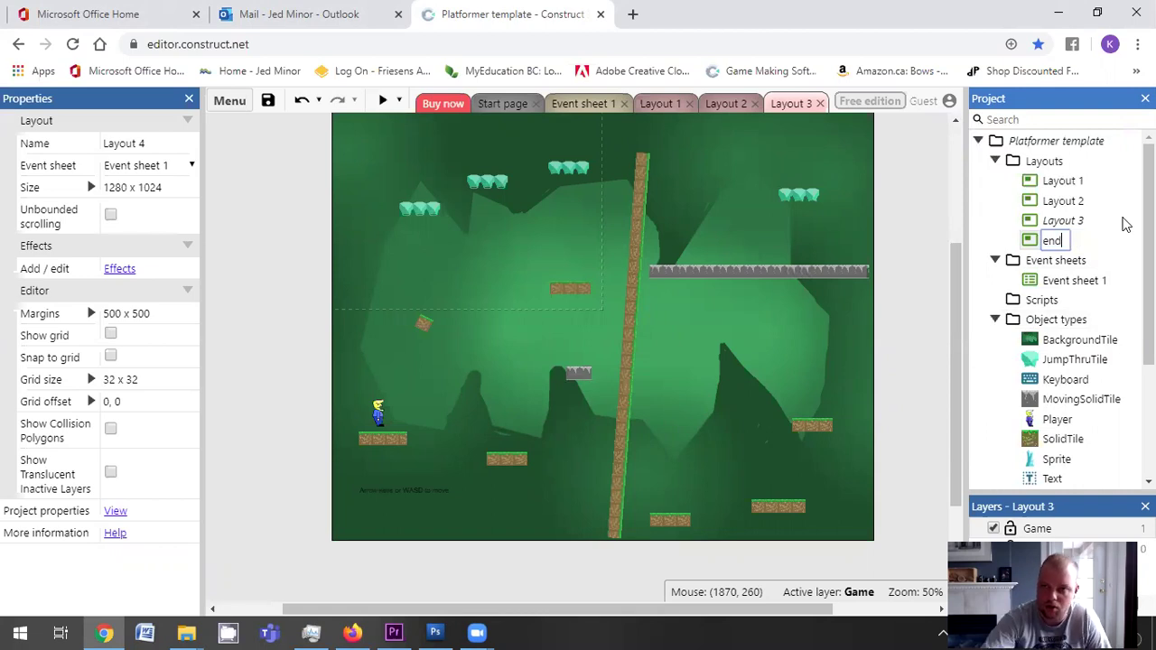
key(Return)
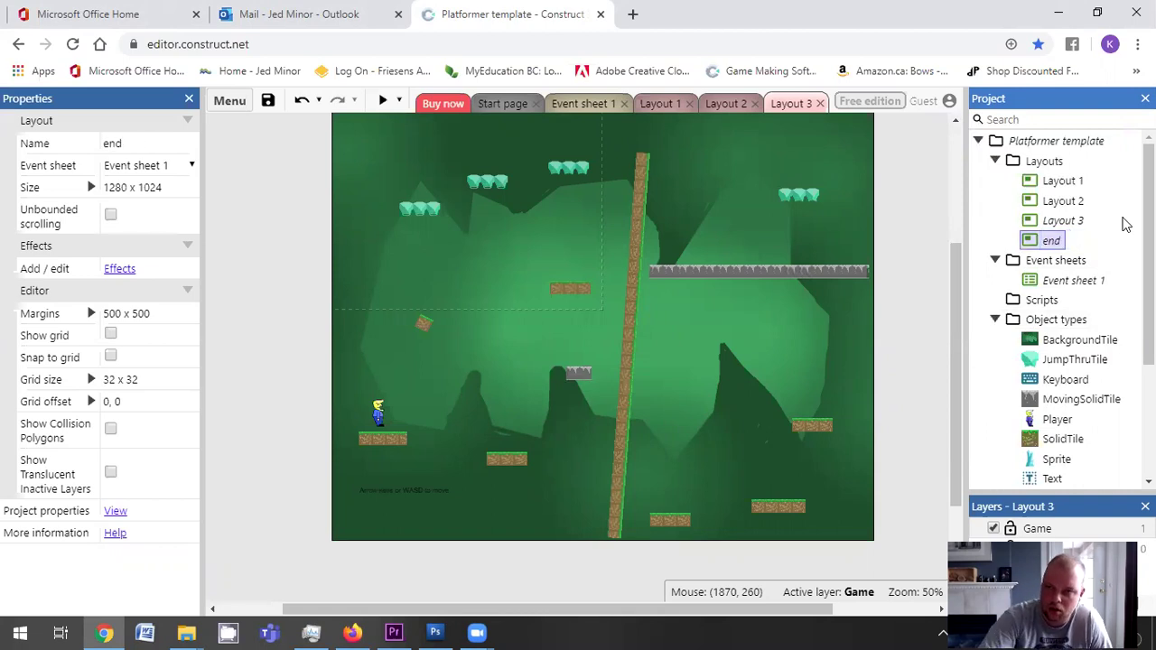
Duplicate Layout 1, name the copy "start", and move it above Layout 1 in the project's layouts
click(1077, 183)
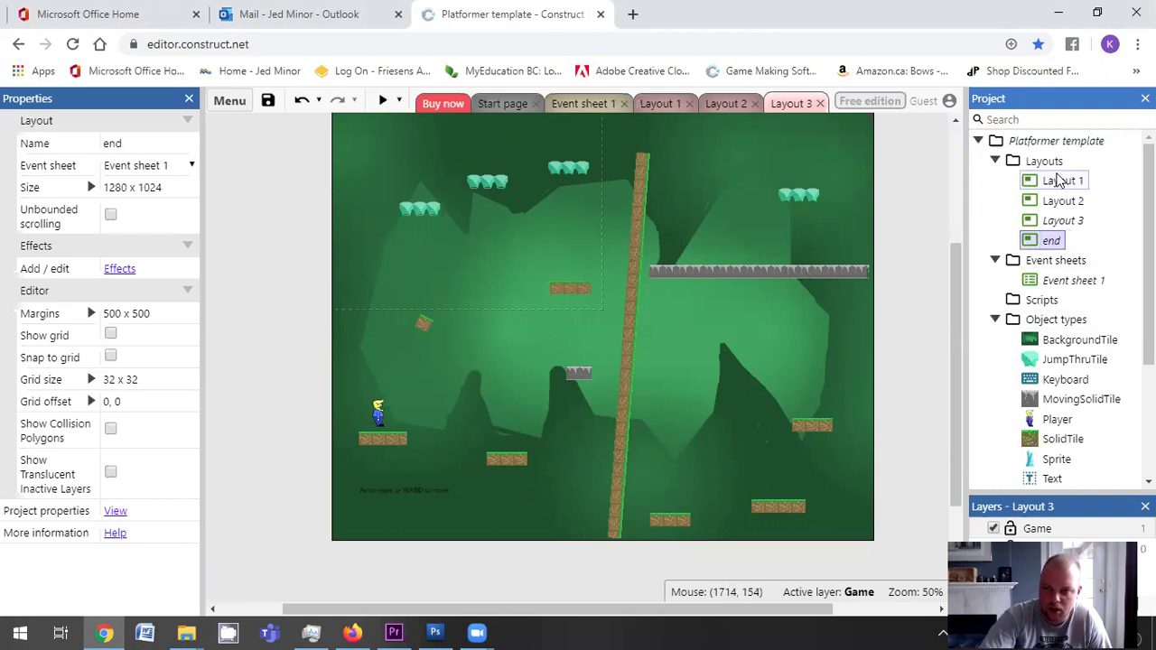
right_click(1064, 182)
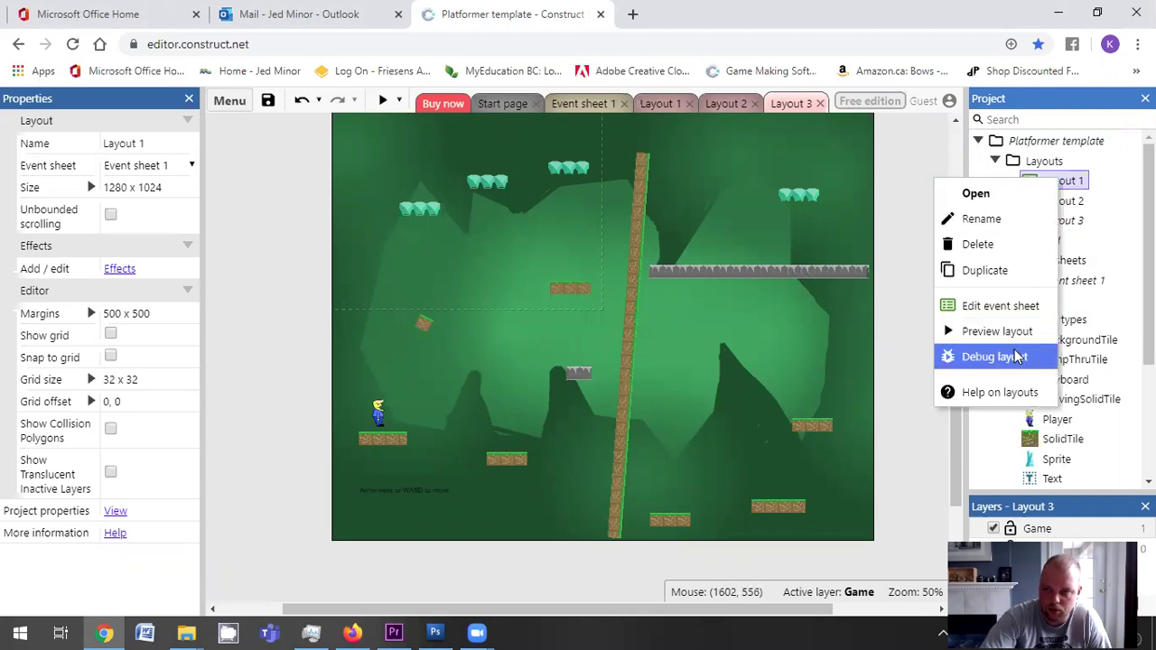
click(1010, 271)
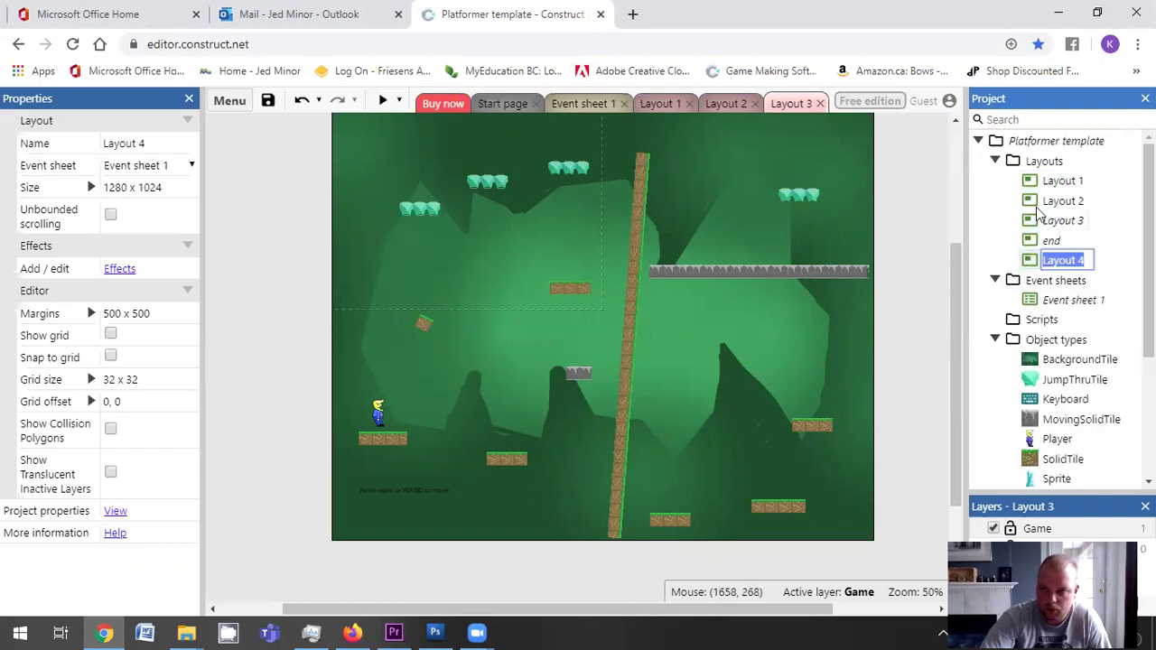
text(start)
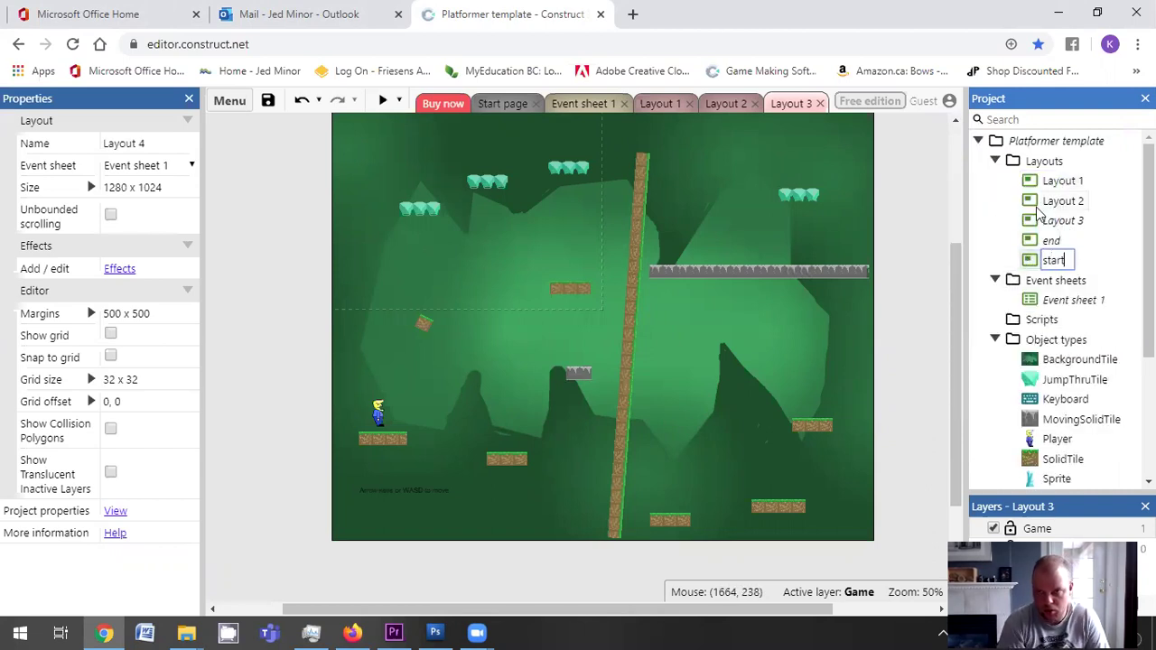
key(Return)
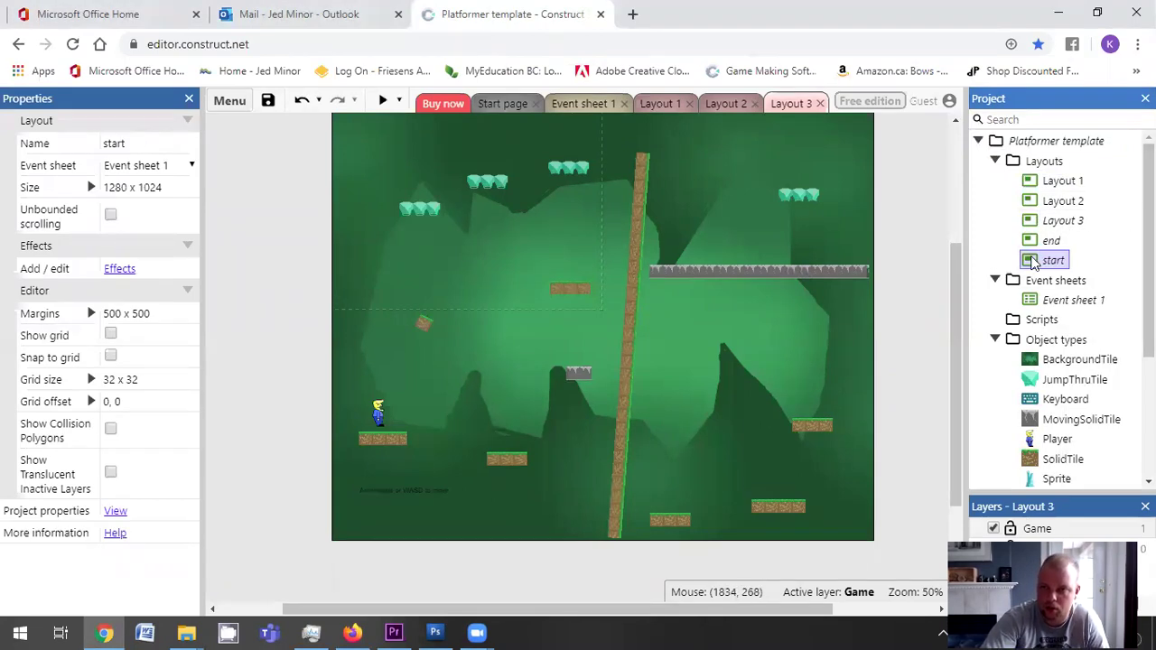
drag(1031, 262, 1052, 177)
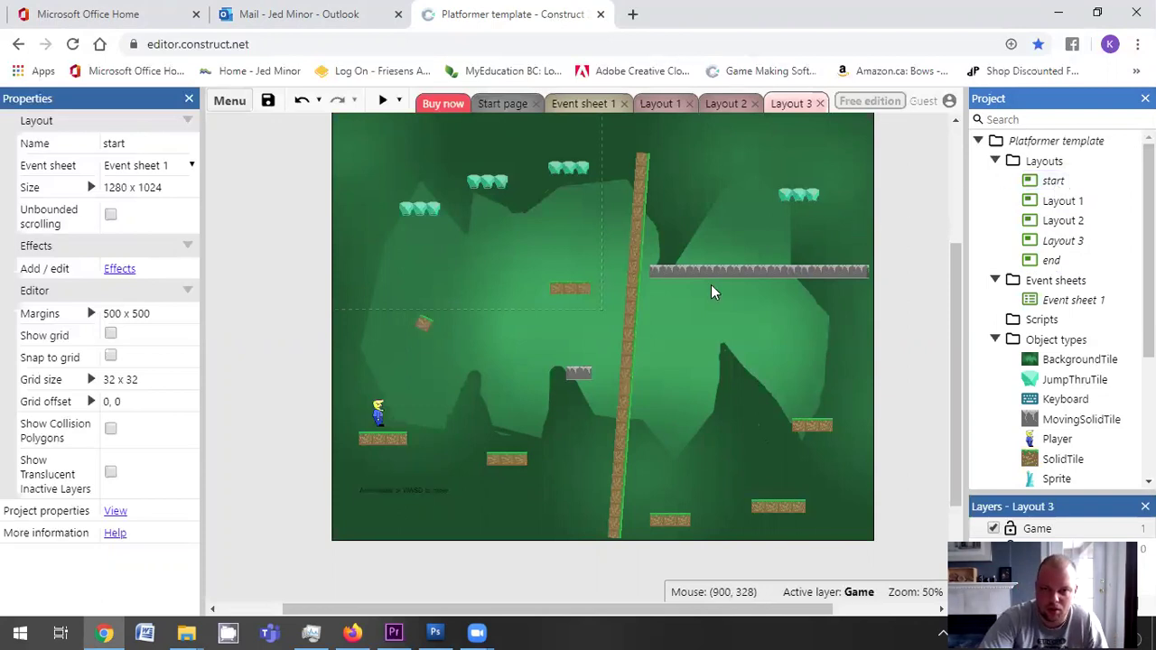
Zoom in on Layout 3 and examine the dashed viewport boundary and the surrounding platforms
right_click(695, 344)
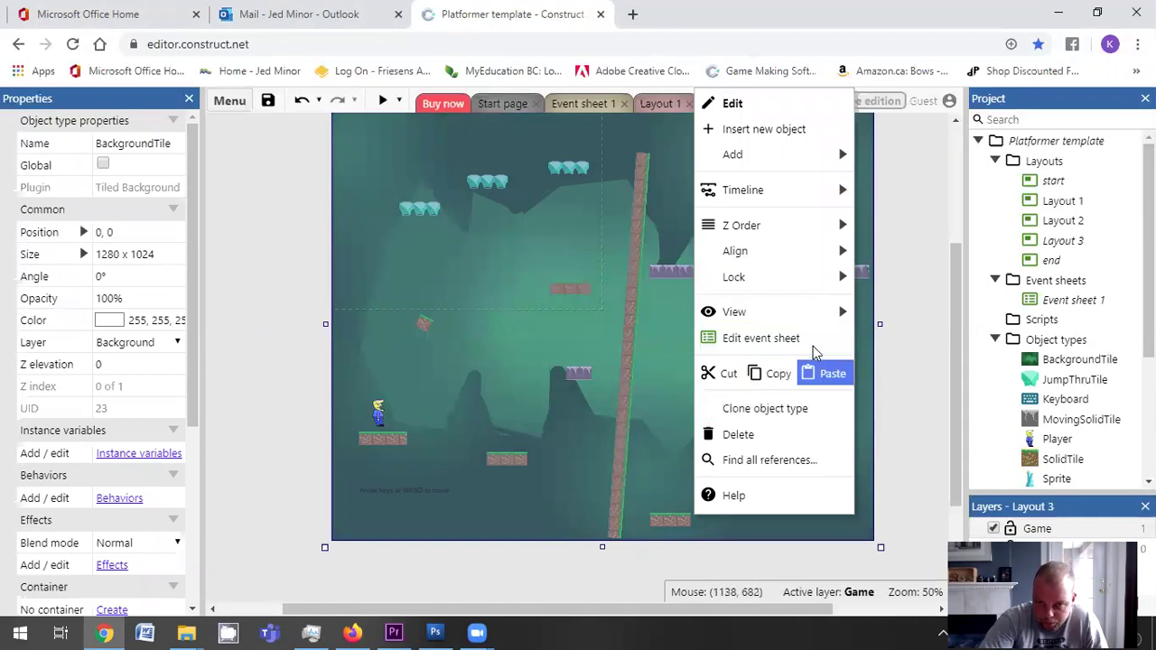
mouse_move(818, 321)
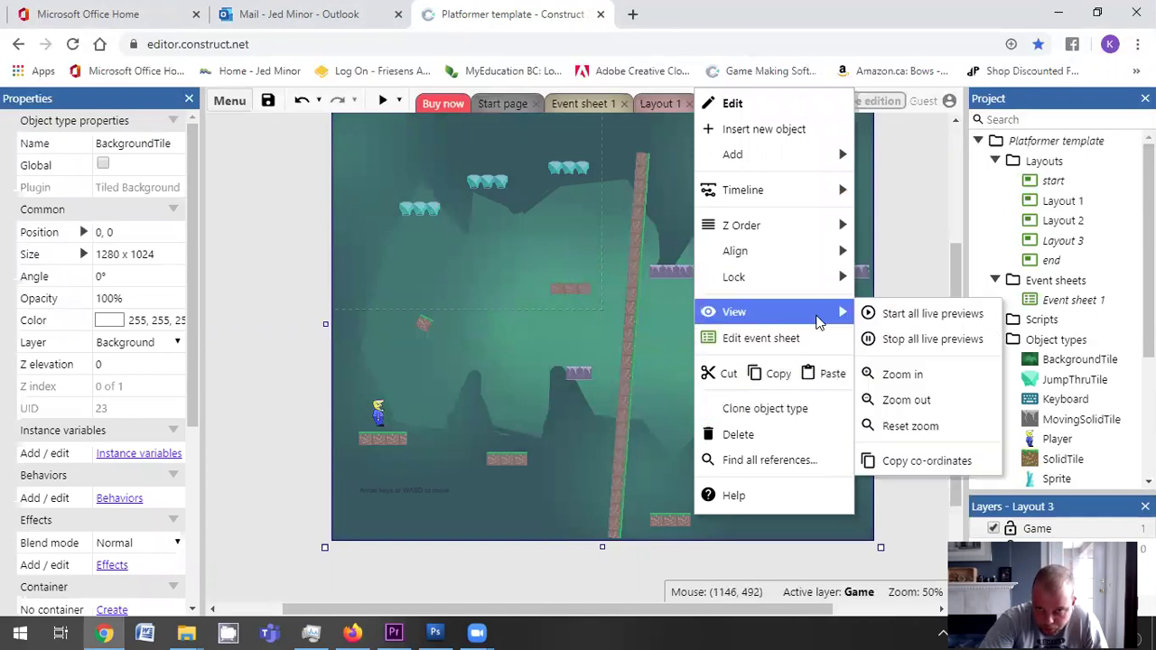
click(939, 380)
drag(618, 611, 378, 583)
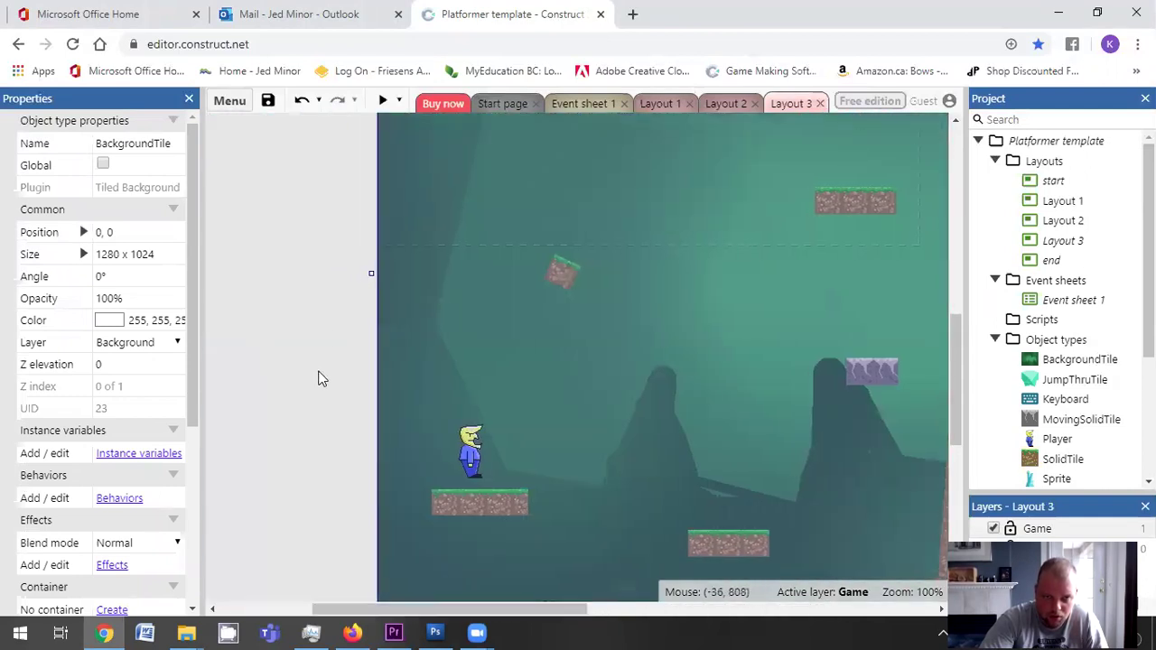
scroll(337, 332, up, 5)
scroll(337, 332, down, 2)
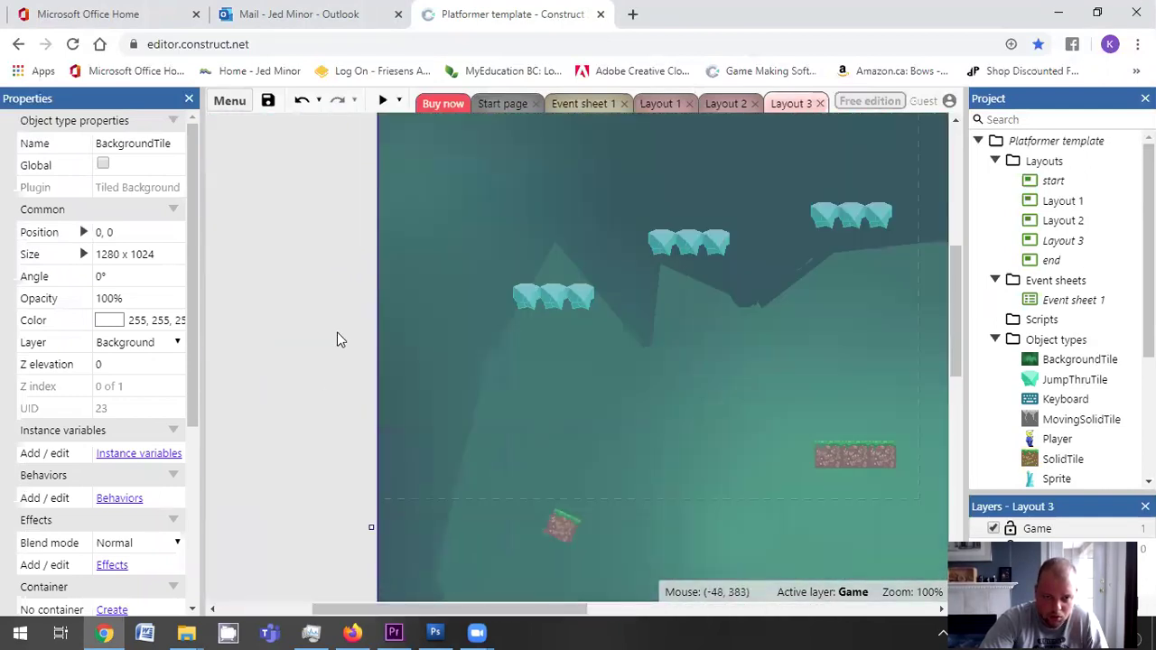
click(322, 336)
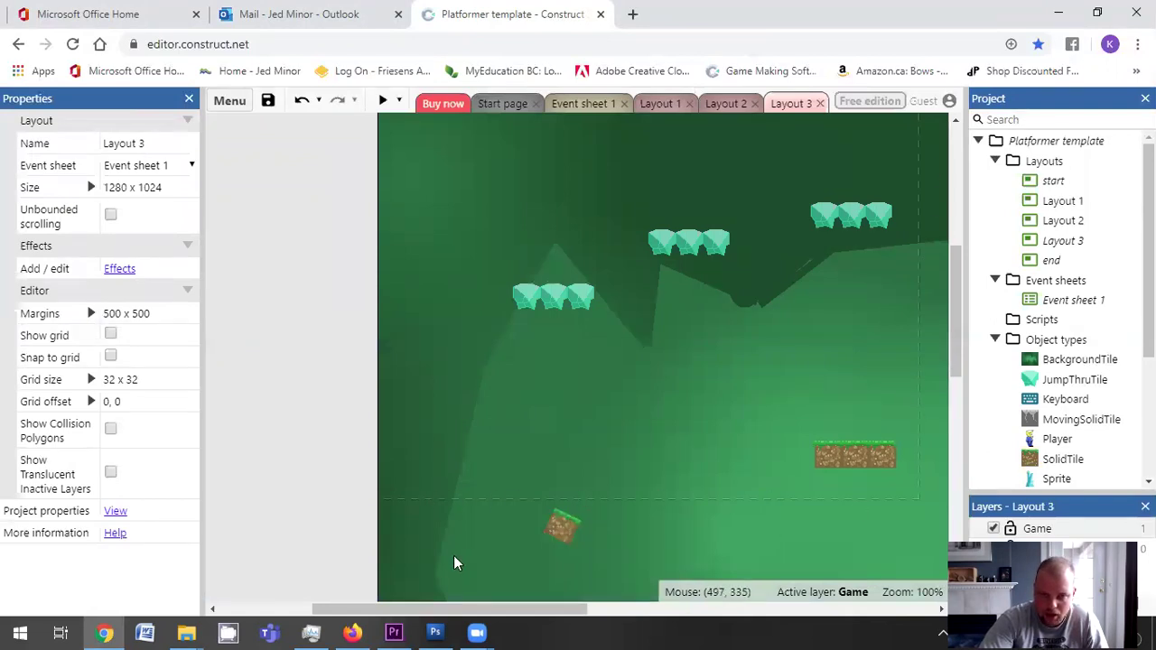
drag(496, 612, 523, 613)
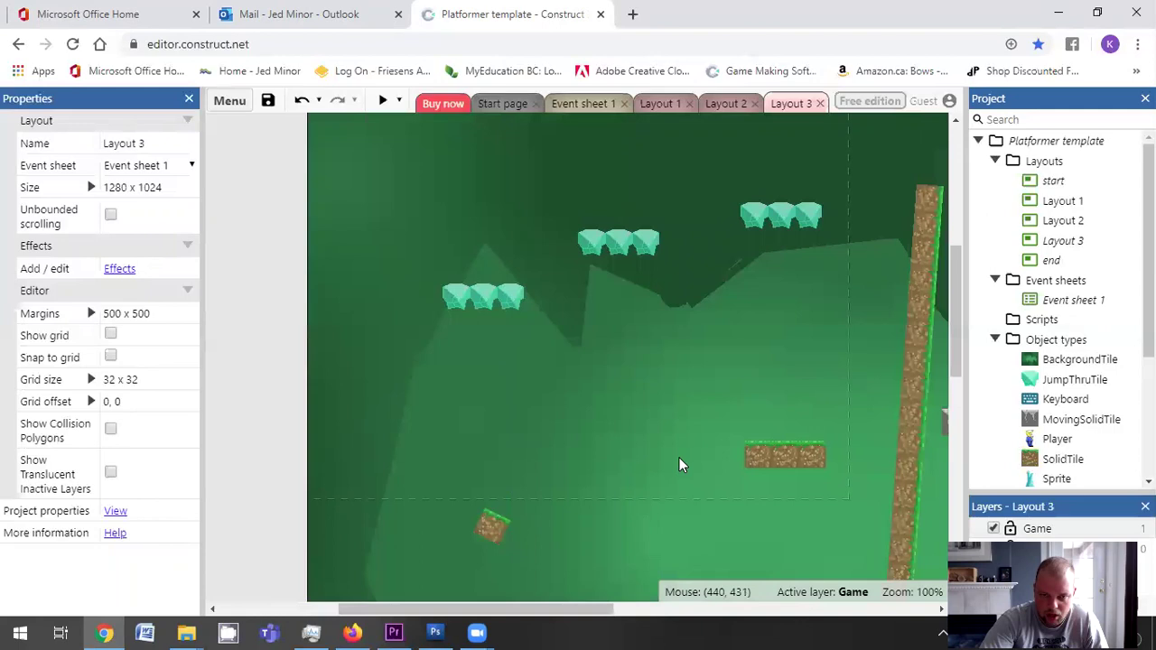
scroll(679, 464, down, 4)
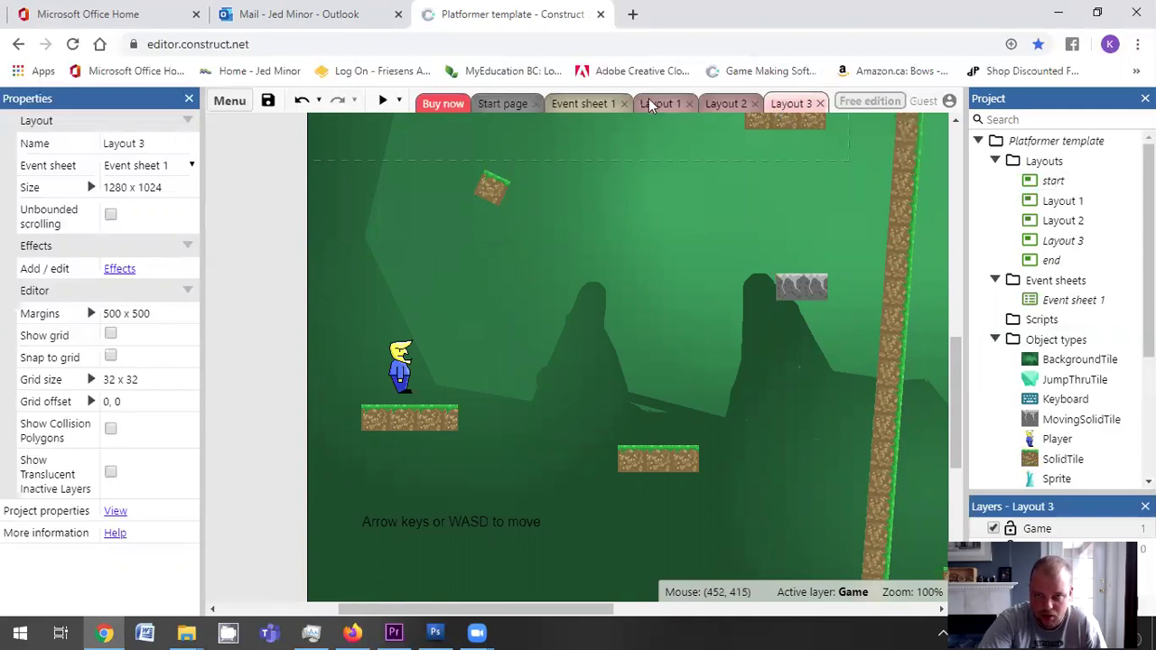
Close the open Layout 1, Layout 2 and Layout 3 views and open the start layout for editing
click(820, 106)
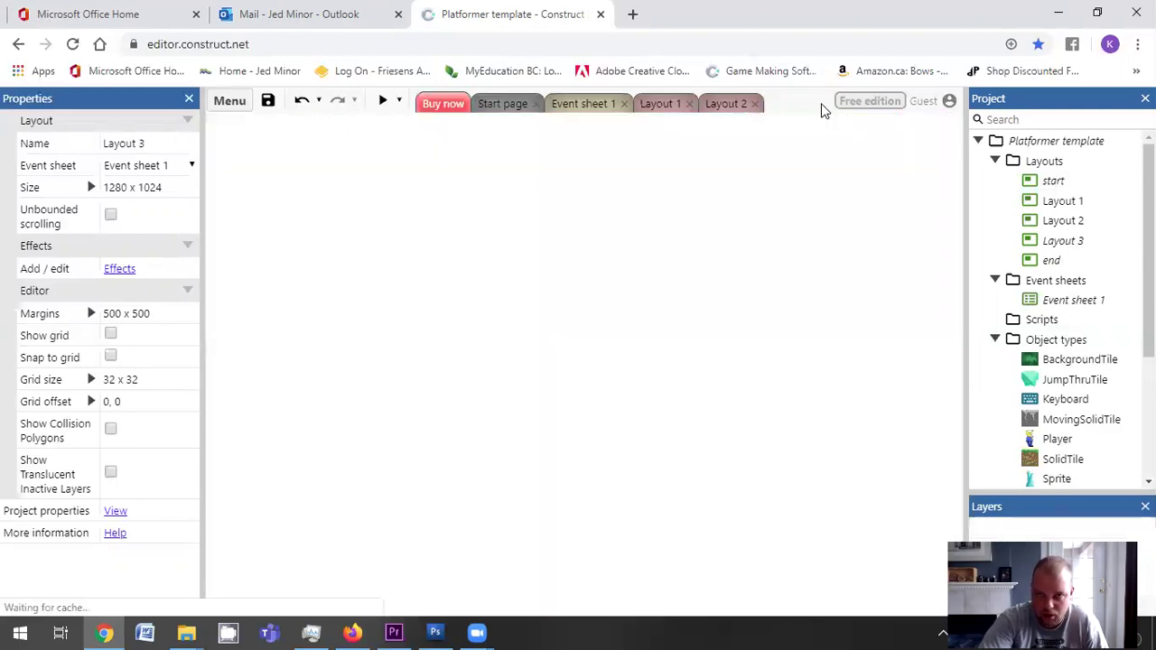
click(756, 106)
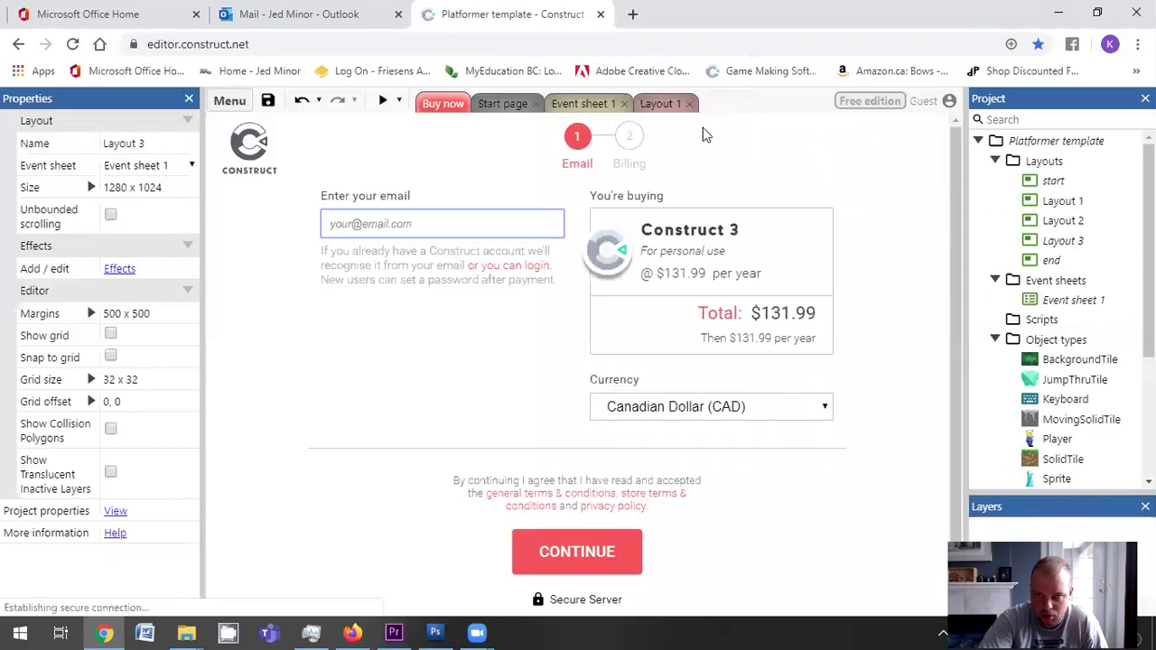
click(691, 105)
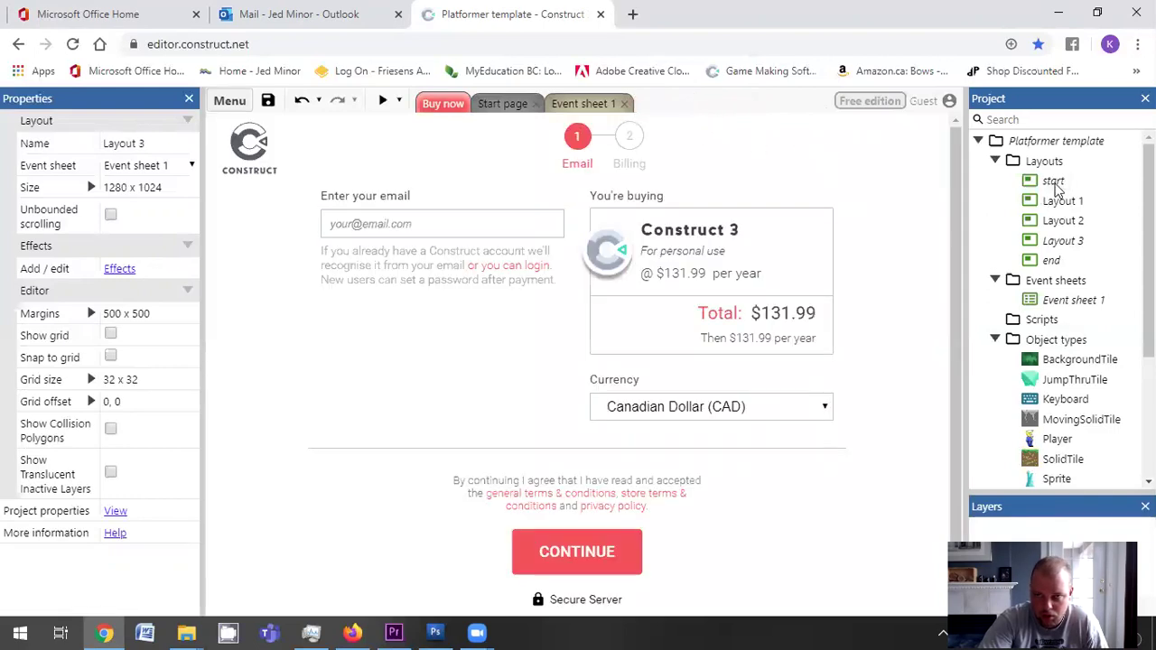
double_click(1054, 181)
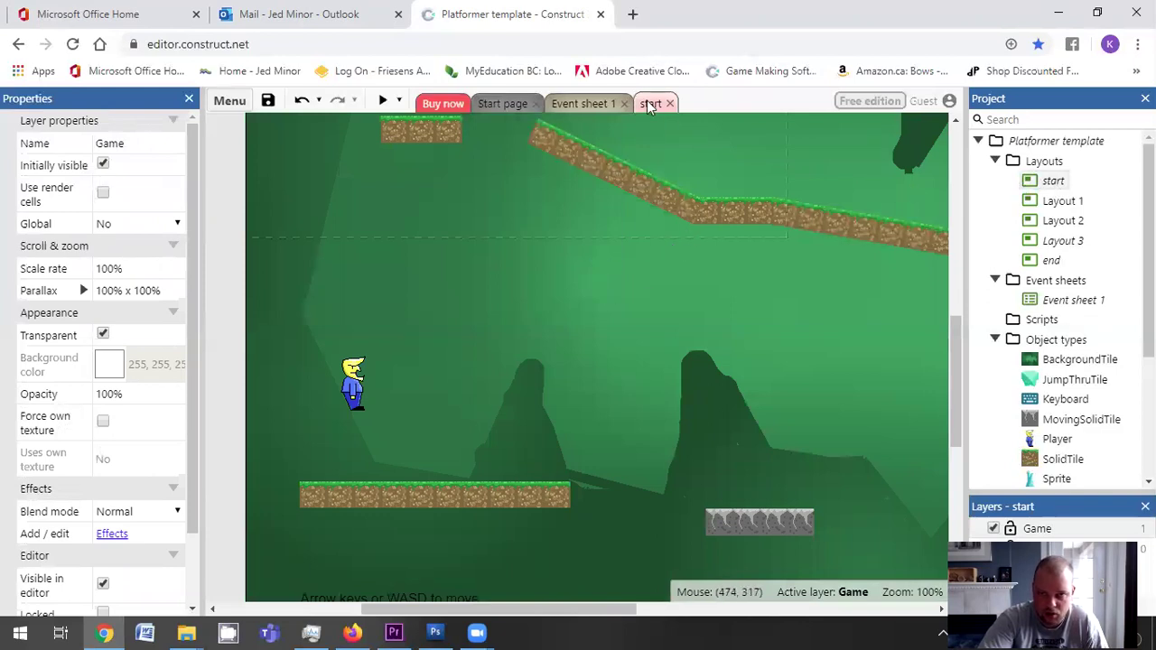
Delete the Player sprite from the start layout
scroll(578, 261, up, 3)
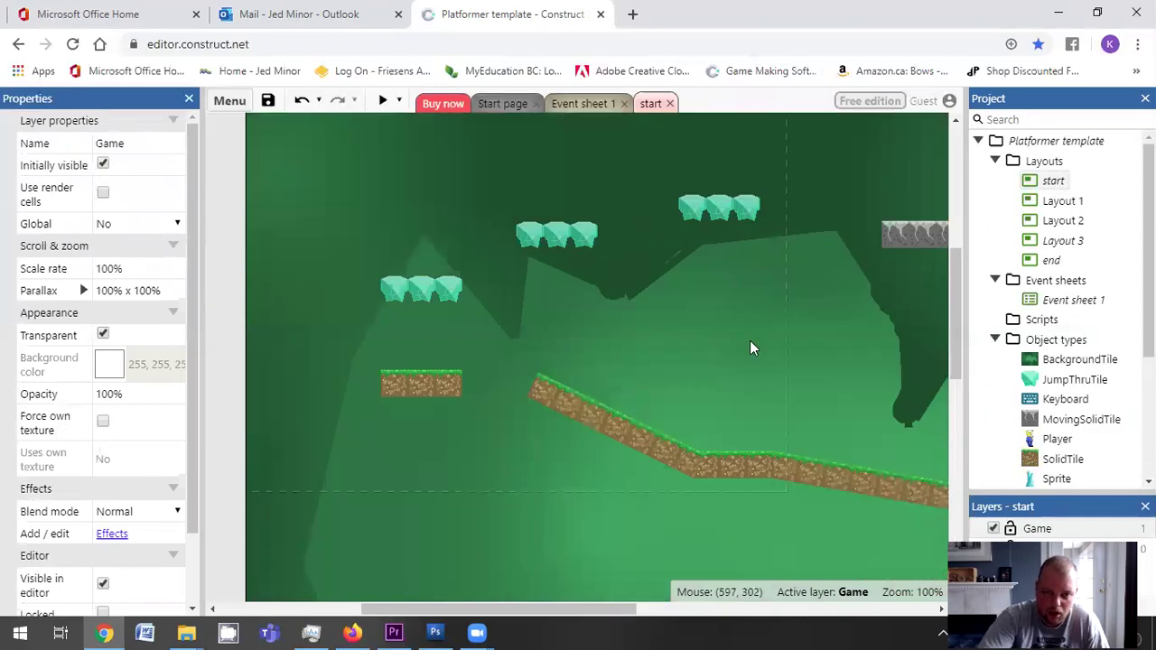
scroll(714, 347, down, 3)
click(354, 391)
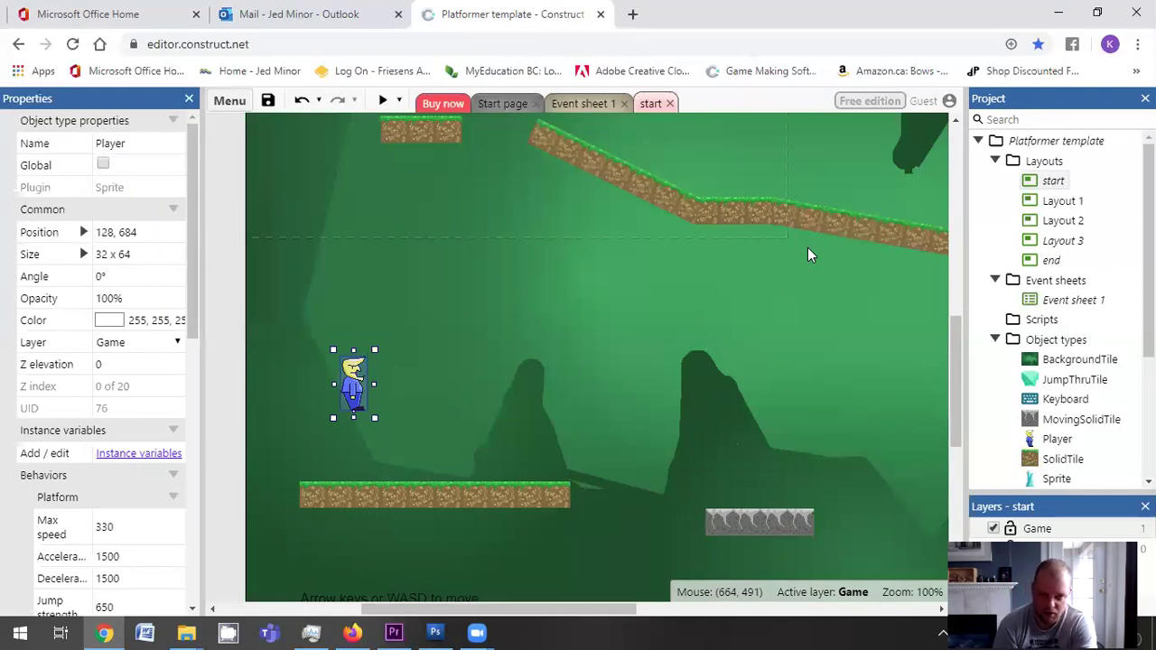
key(Delete)
Delete the steeply slanted SolidTile ramp beside the small ground platform in the start layout
scroll(569, 327, up, 3)
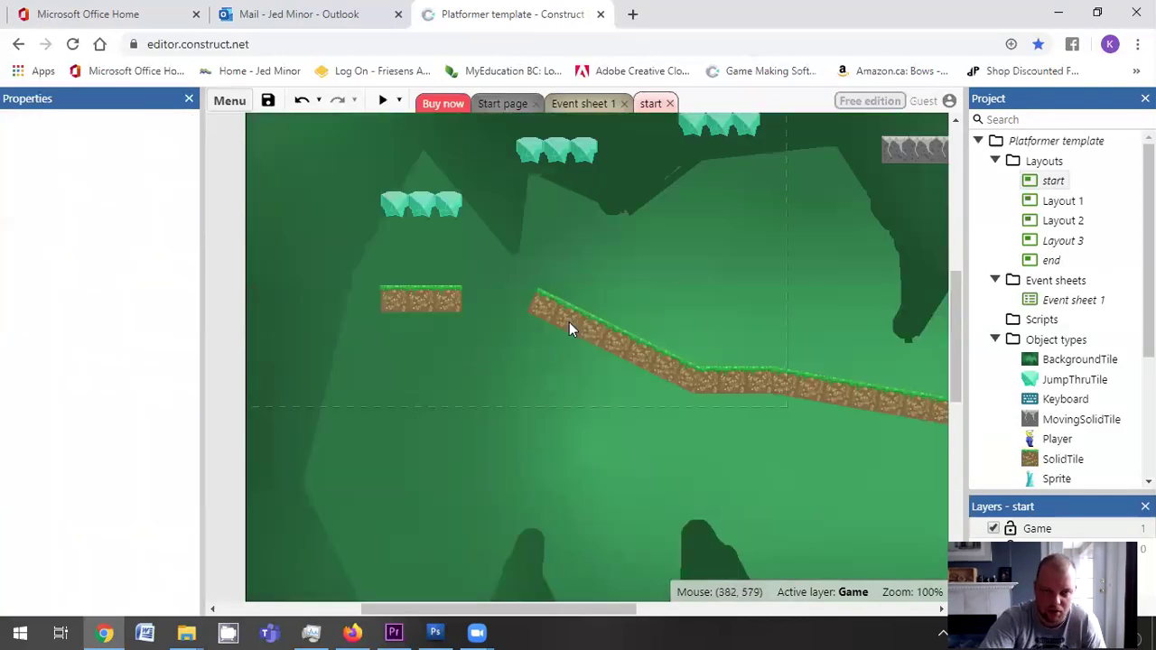
scroll(604, 351, up, 1)
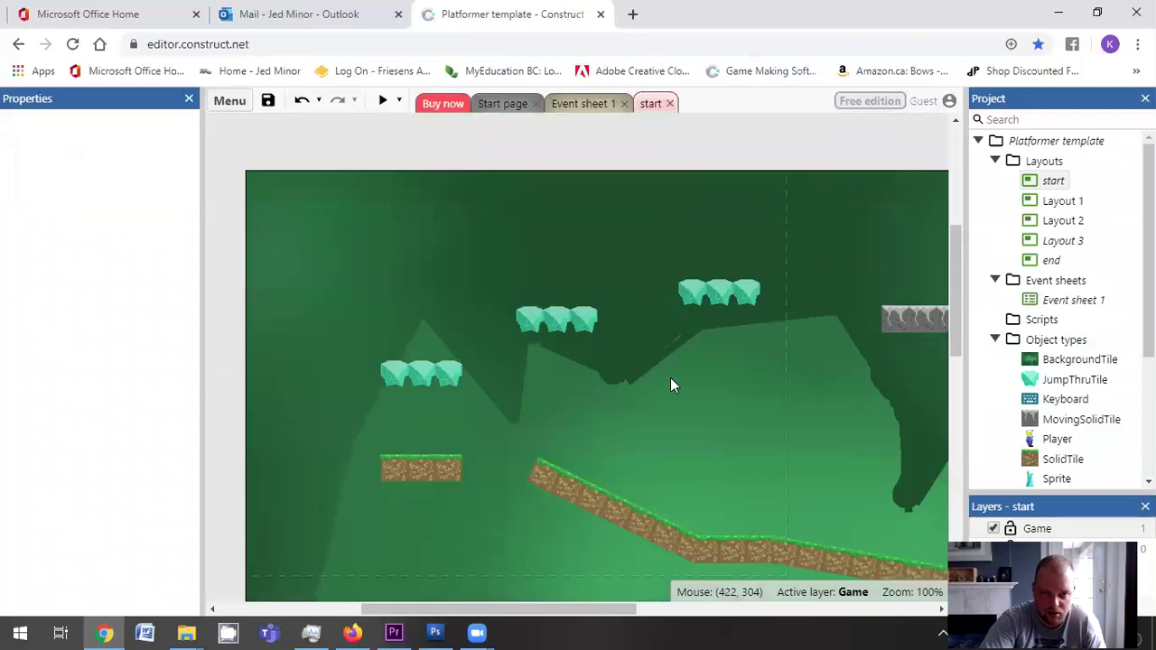
click(586, 496)
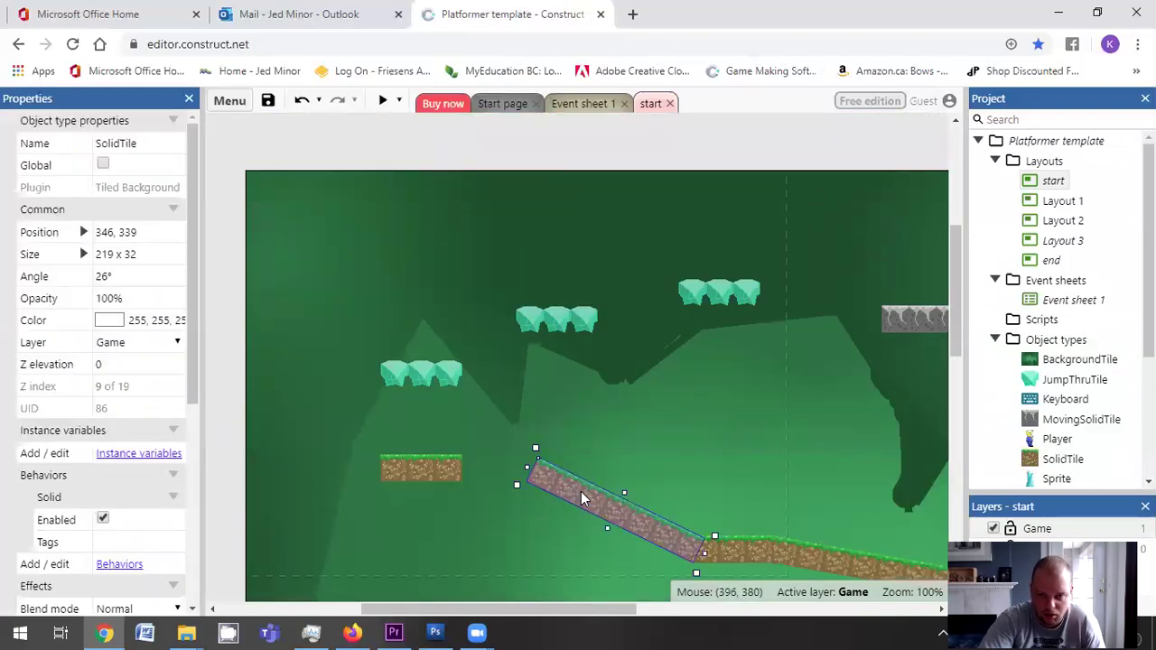
drag(582, 499, 327, 530)
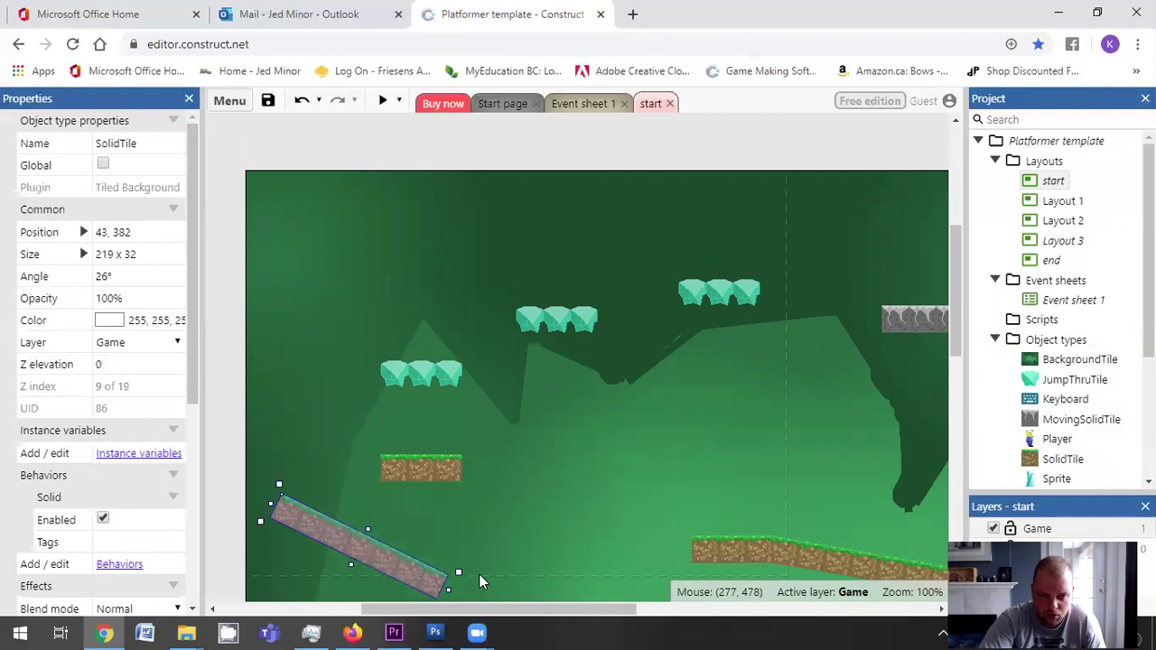
key(Delete)
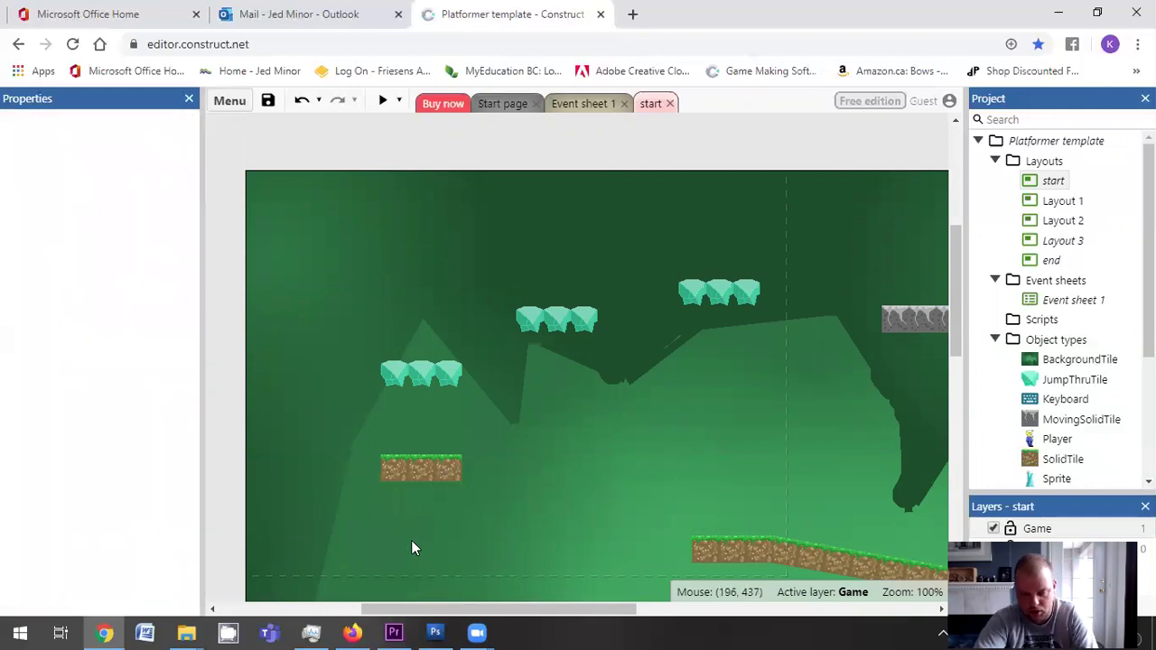
Stretch the small horizontal SolidTile platform into a ground block of about 657 x 149 starting just outside the layout's left edge
click(439, 479)
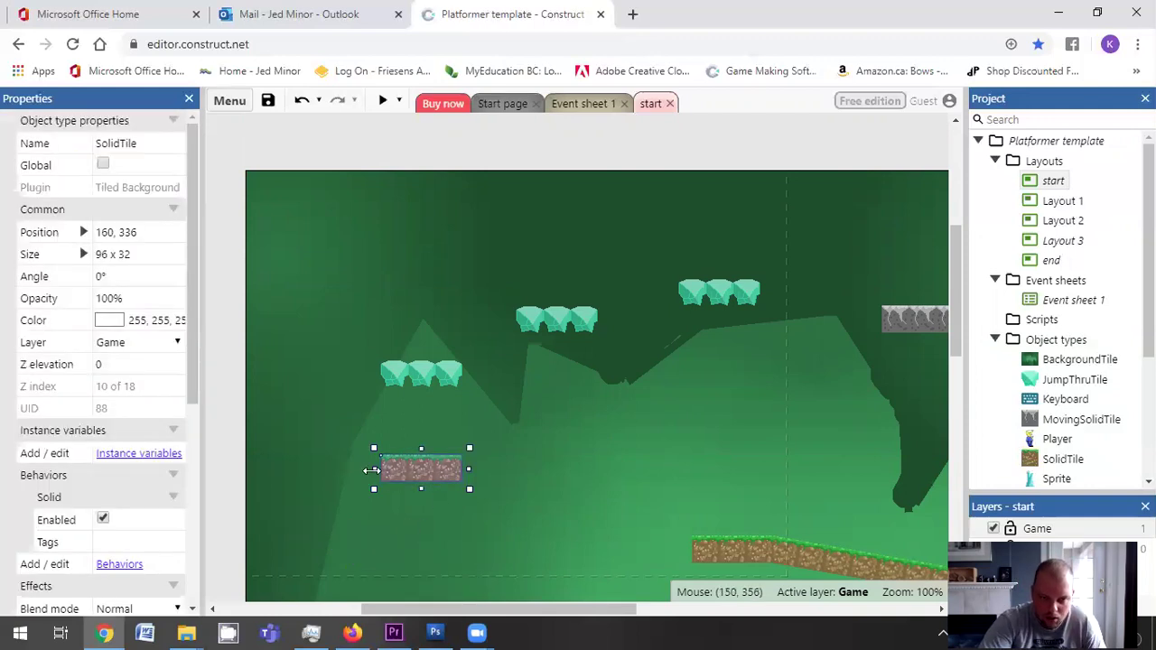
drag(371, 471, 231, 469)
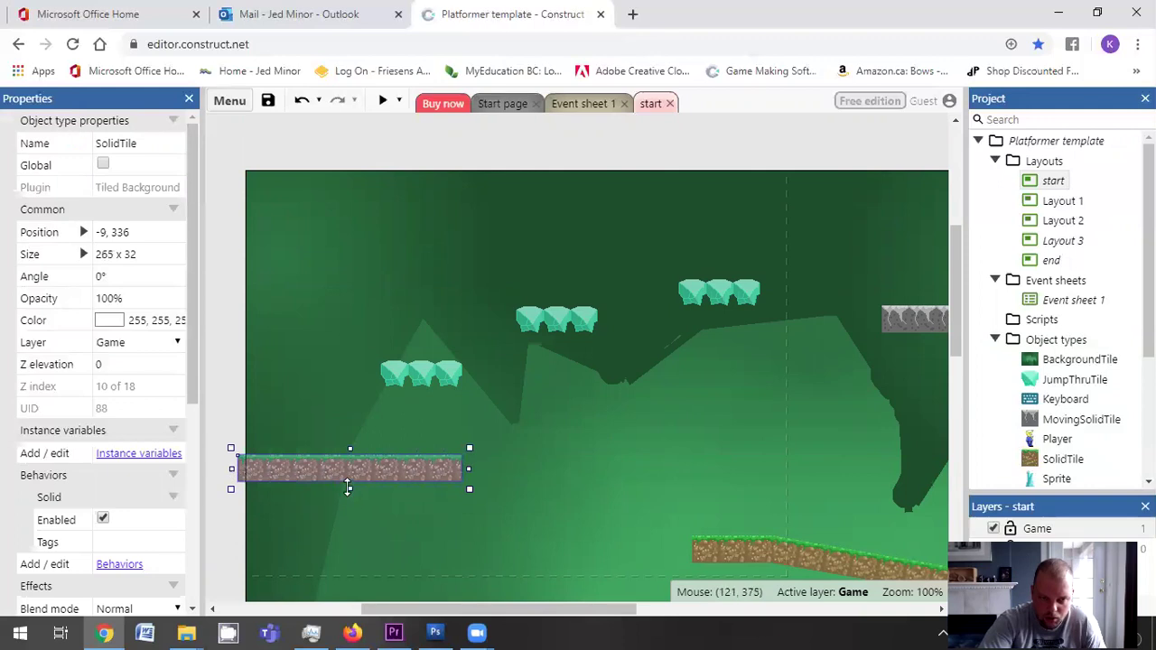
drag(347, 487, 428, 371)
click(466, 305)
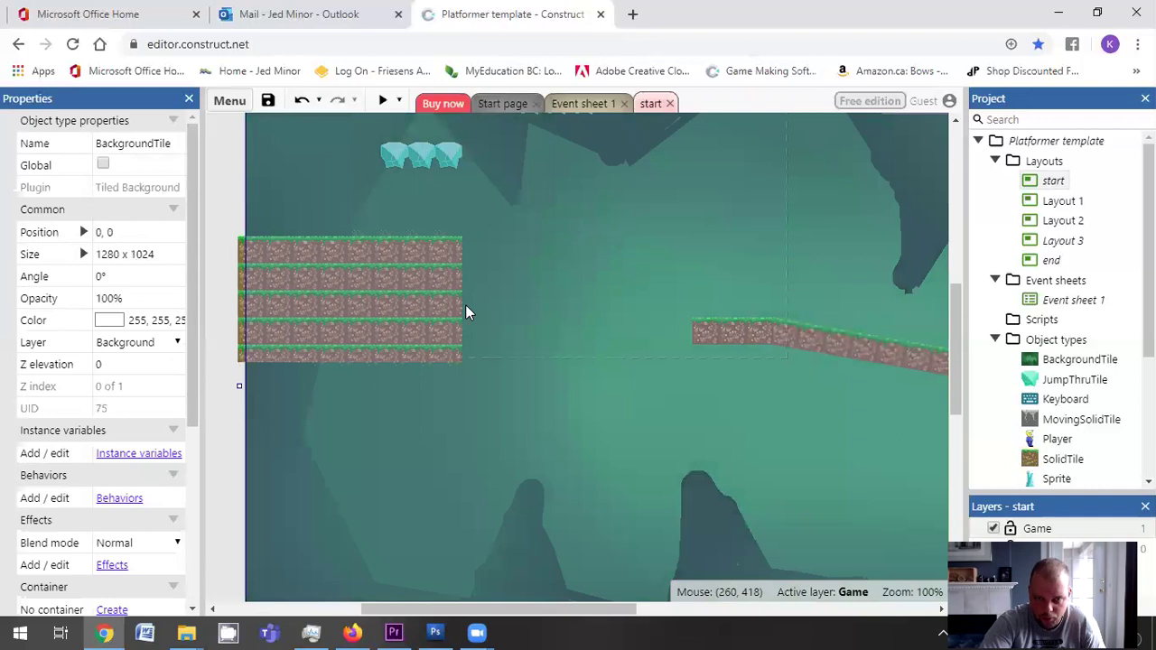
click(448, 306)
drag(593, 297, 807, 323)
Arrange the three JumpThruTile platforms in a row near the layout's top at about (42, 59), (277, 61) and (486, 59)
scroll(750, 307, up, 2)
scroll(750, 309, up, 1)
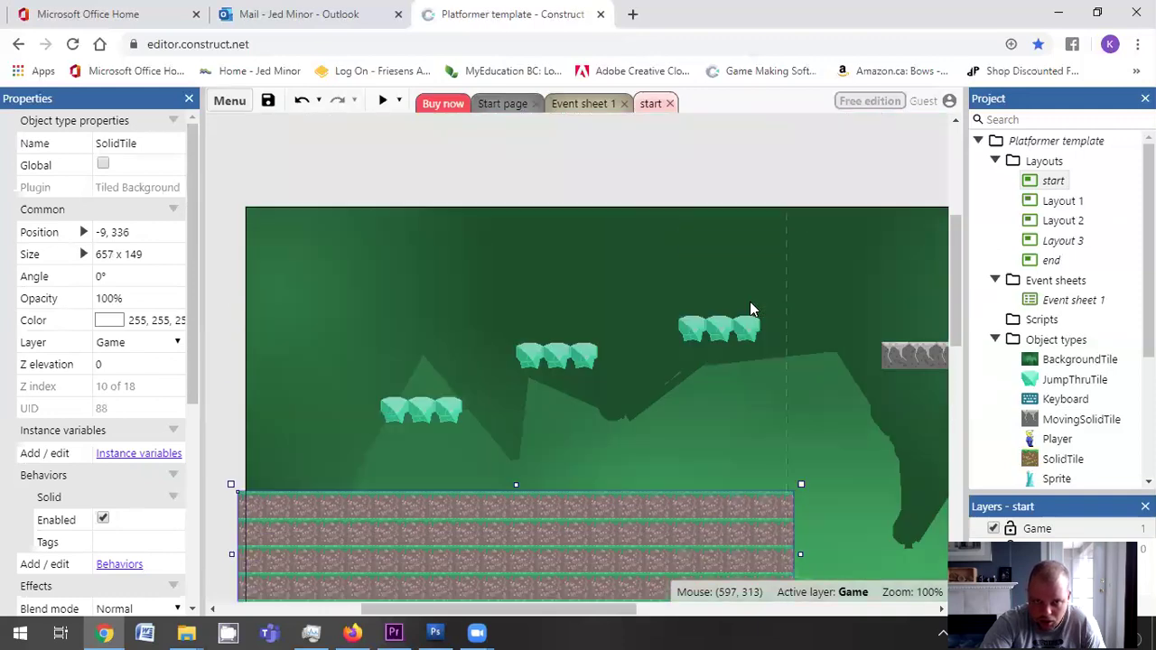
drag(442, 414, 344, 276)
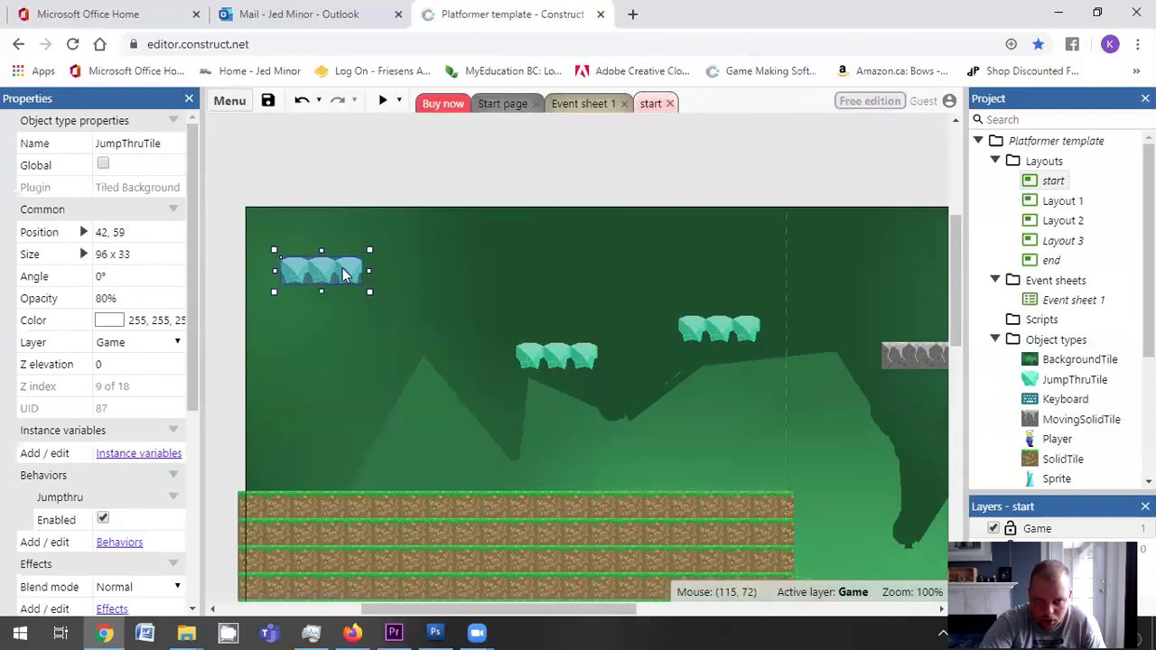
drag(574, 362, 553, 288)
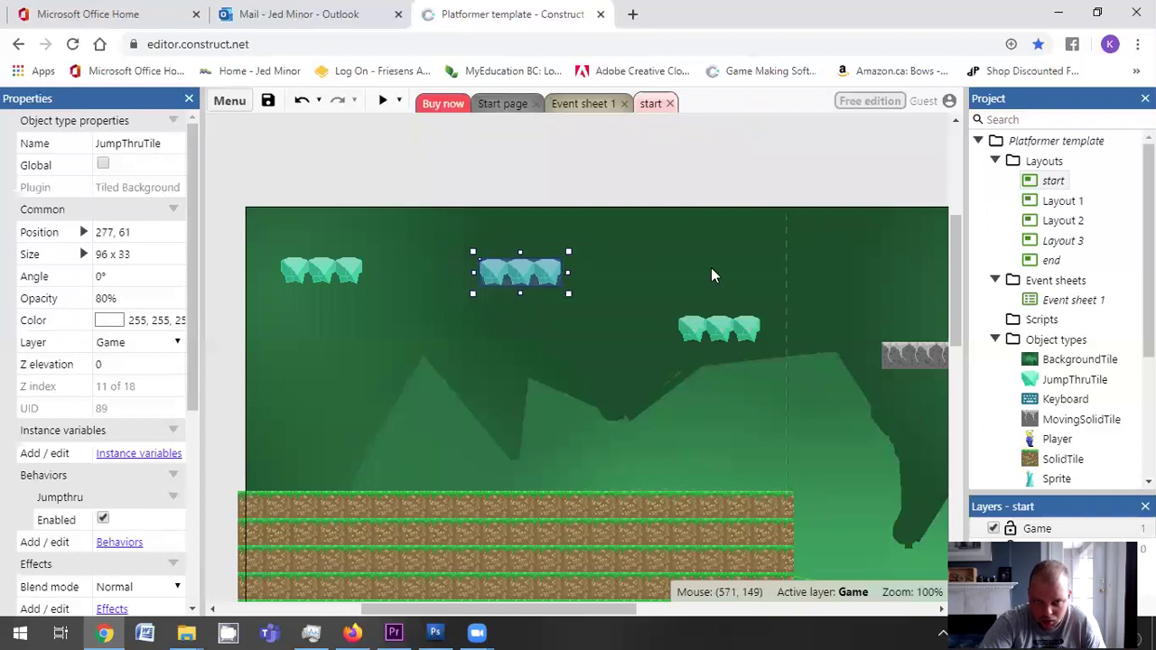
drag(721, 337, 706, 291)
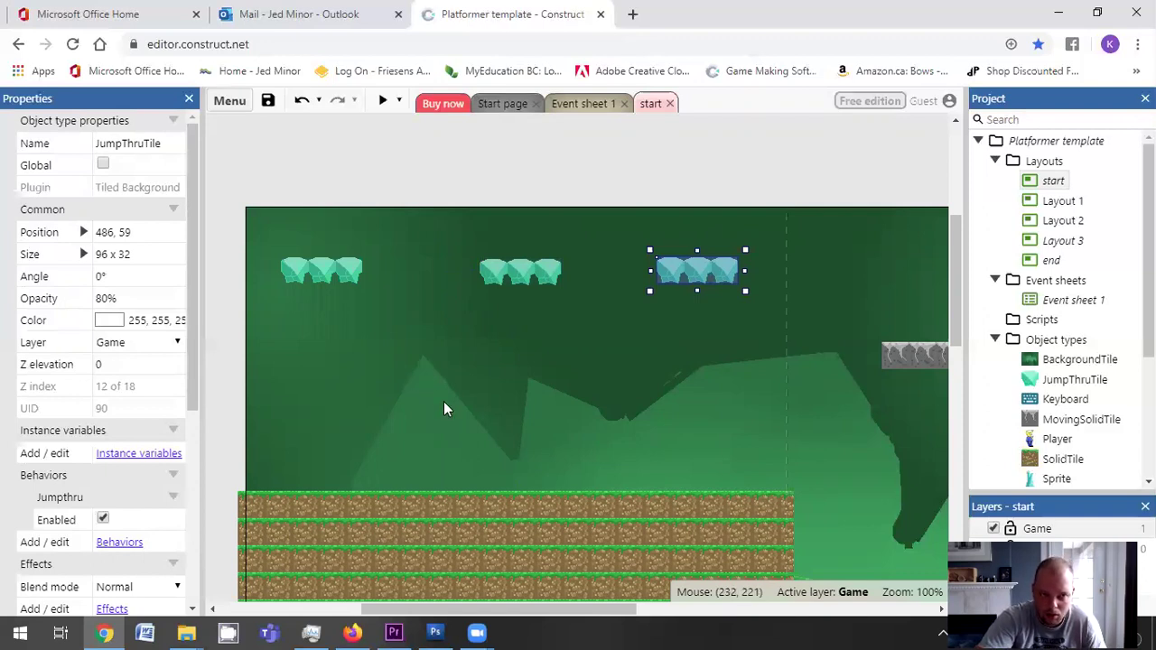
Insert a Text object in the start layout at about (79, 169), between the floating platforms and the ground block
scroll(444, 405, up, 1)
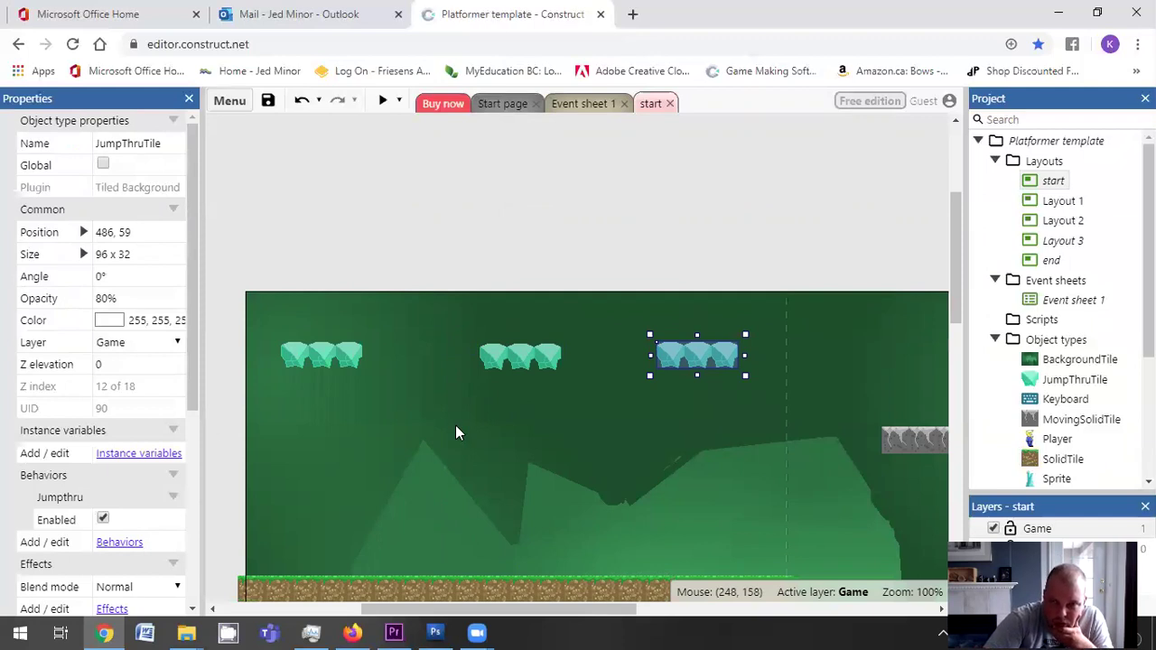
scroll(456, 427, down, 1)
right_click(430, 384)
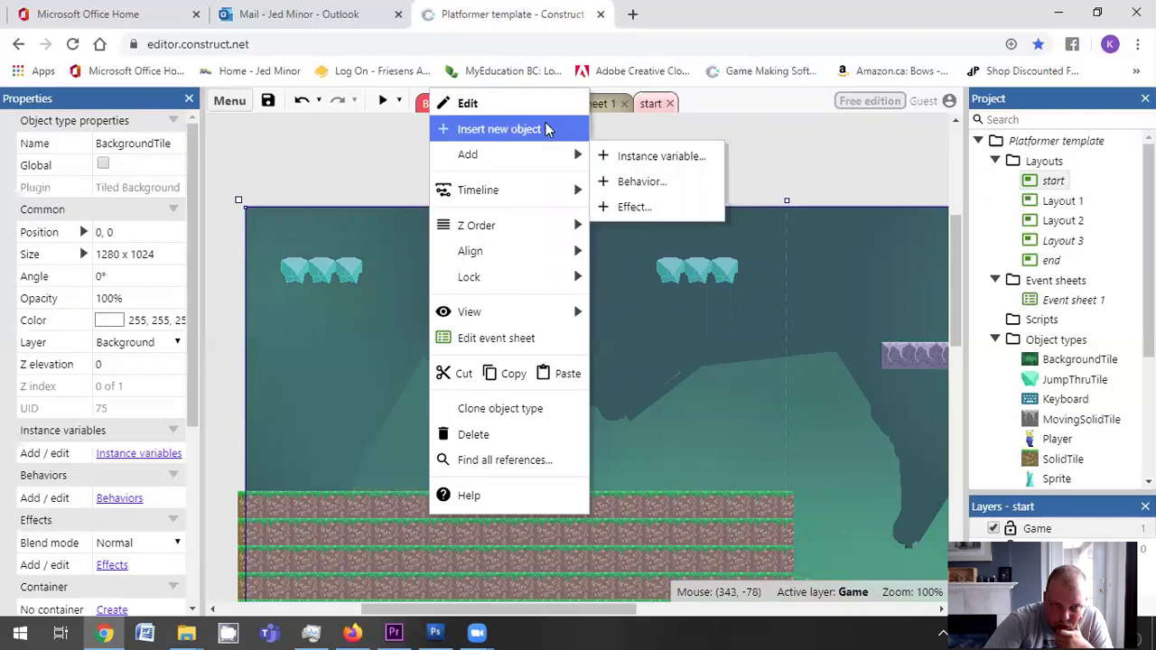
click(499, 130)
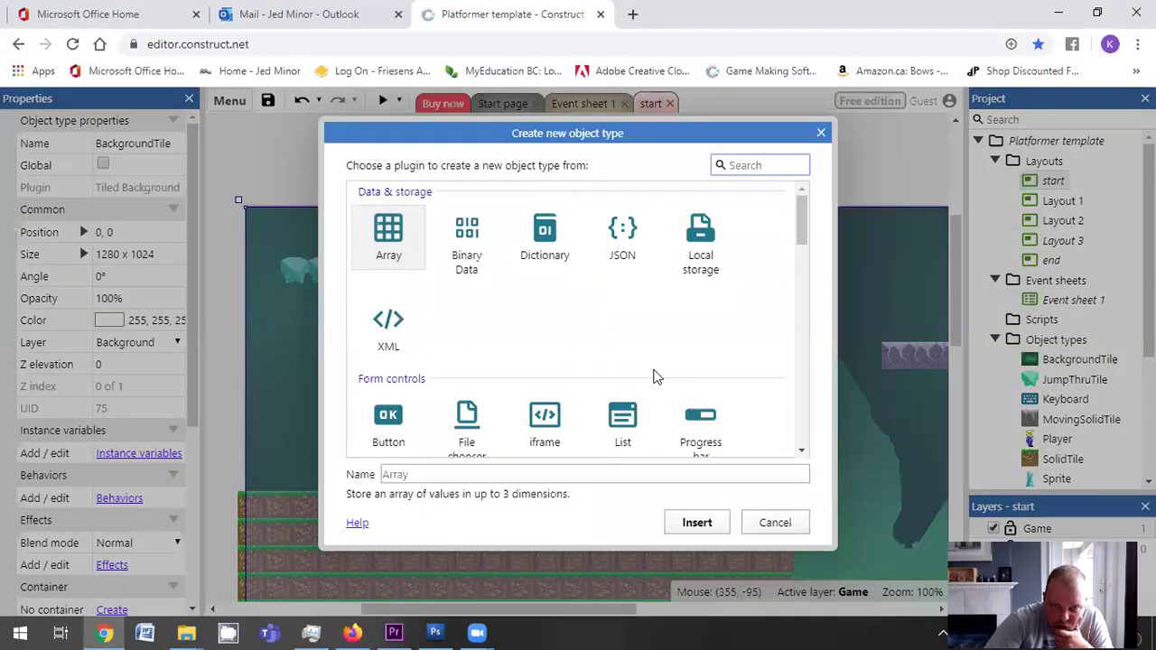
scroll(667, 352, down, 5)
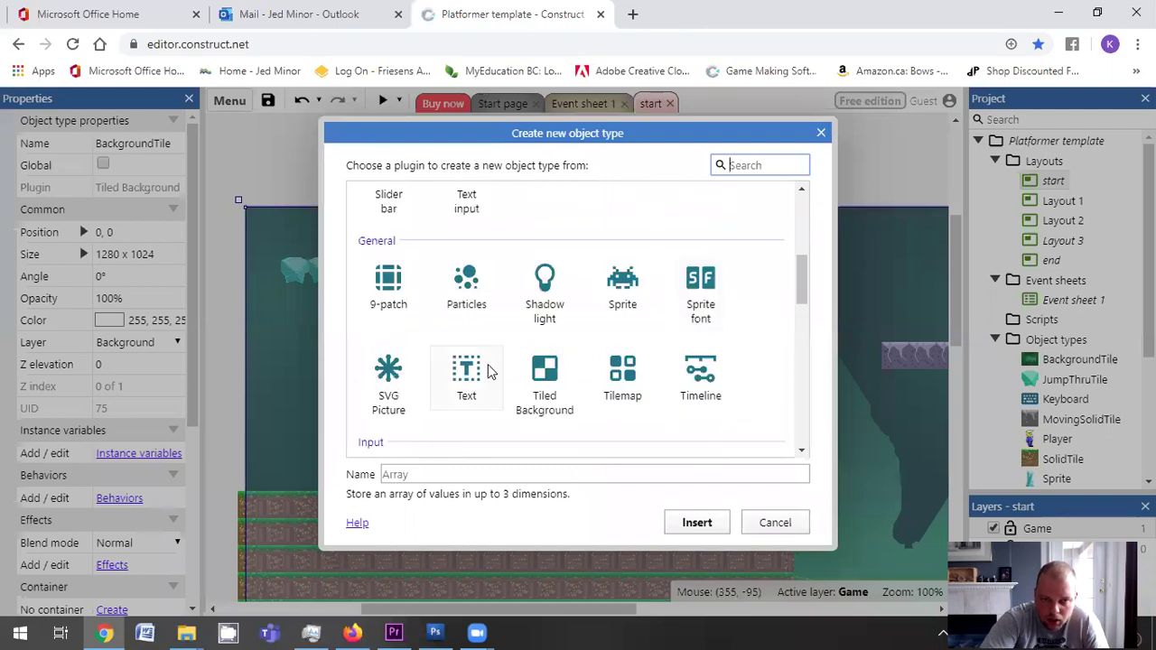
click(466, 375)
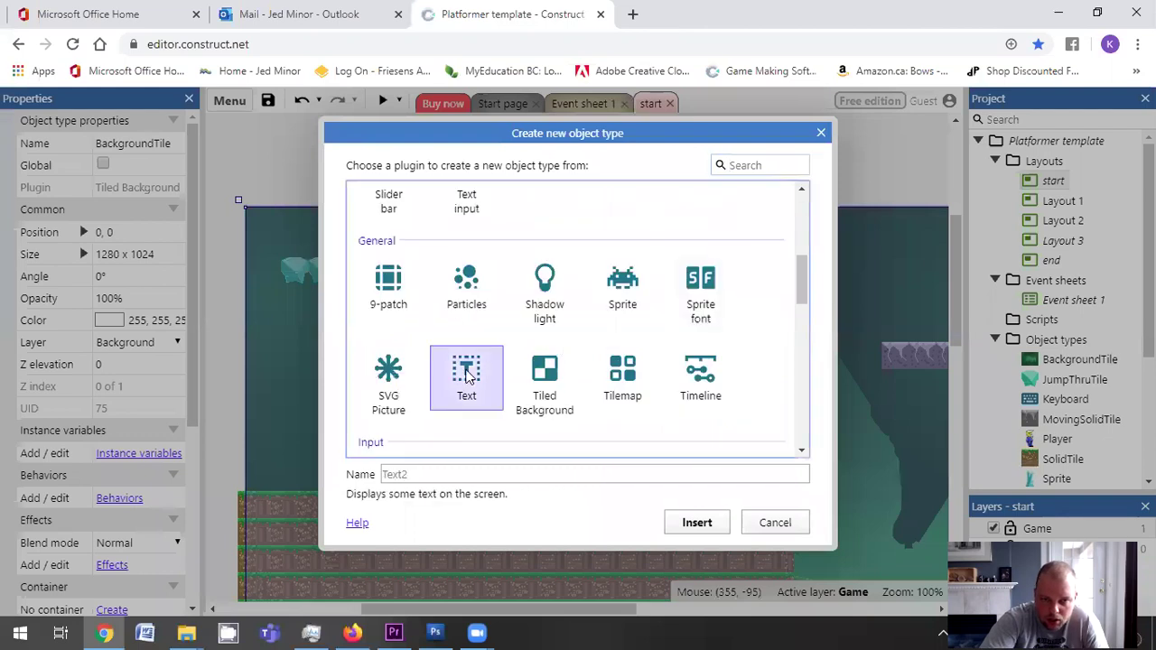
click(696, 524)
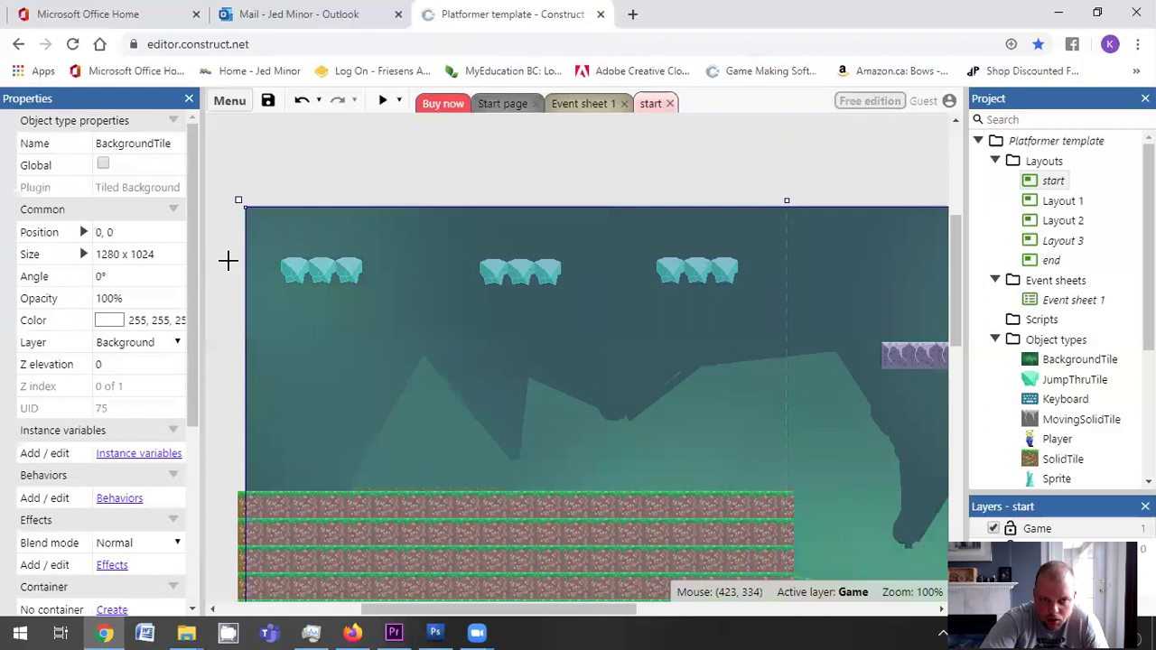
click(310, 348)
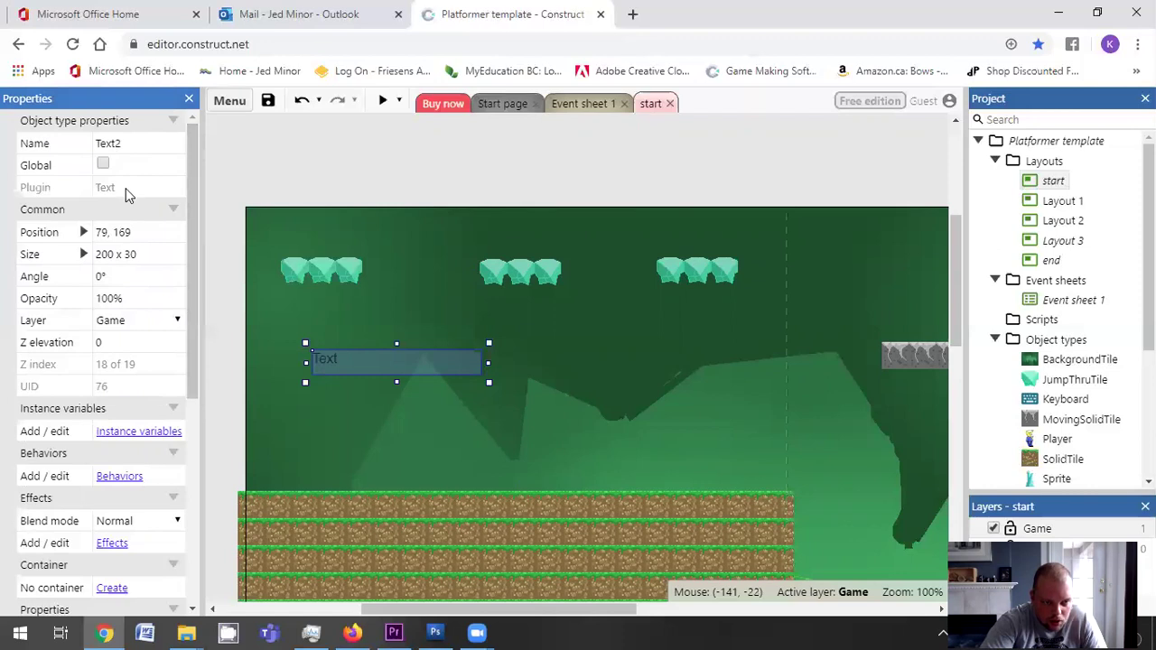
Replace the new Text object's content with "MOON BOY LOOKS FOR LOVE"
click(369, 363)
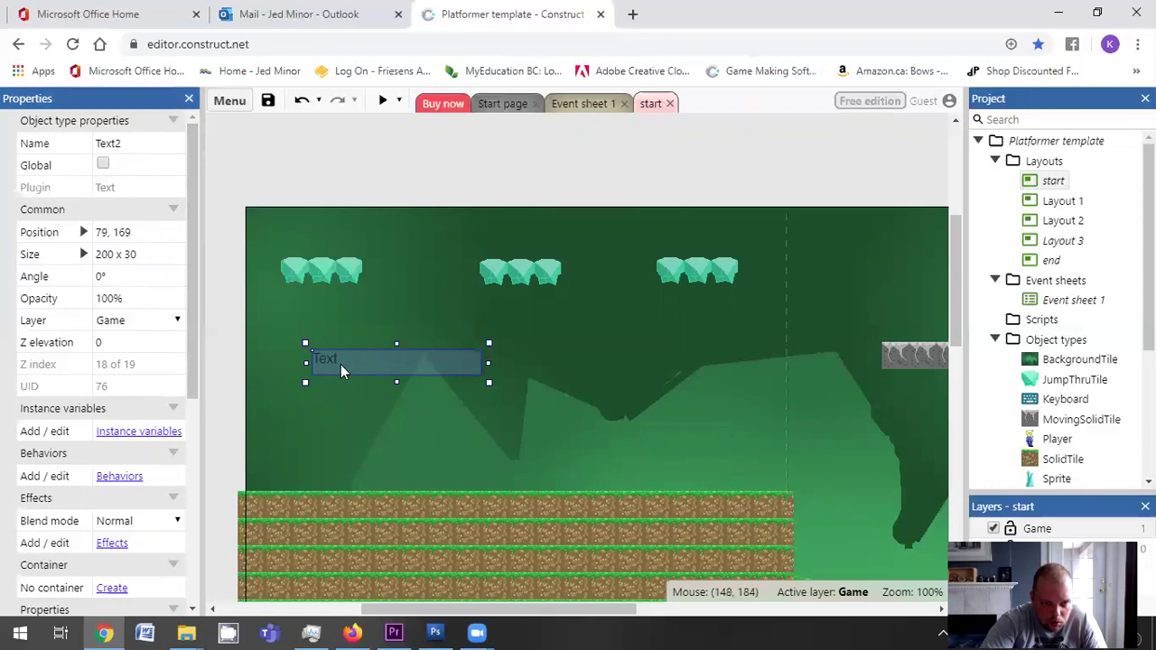
double_click(329, 355)
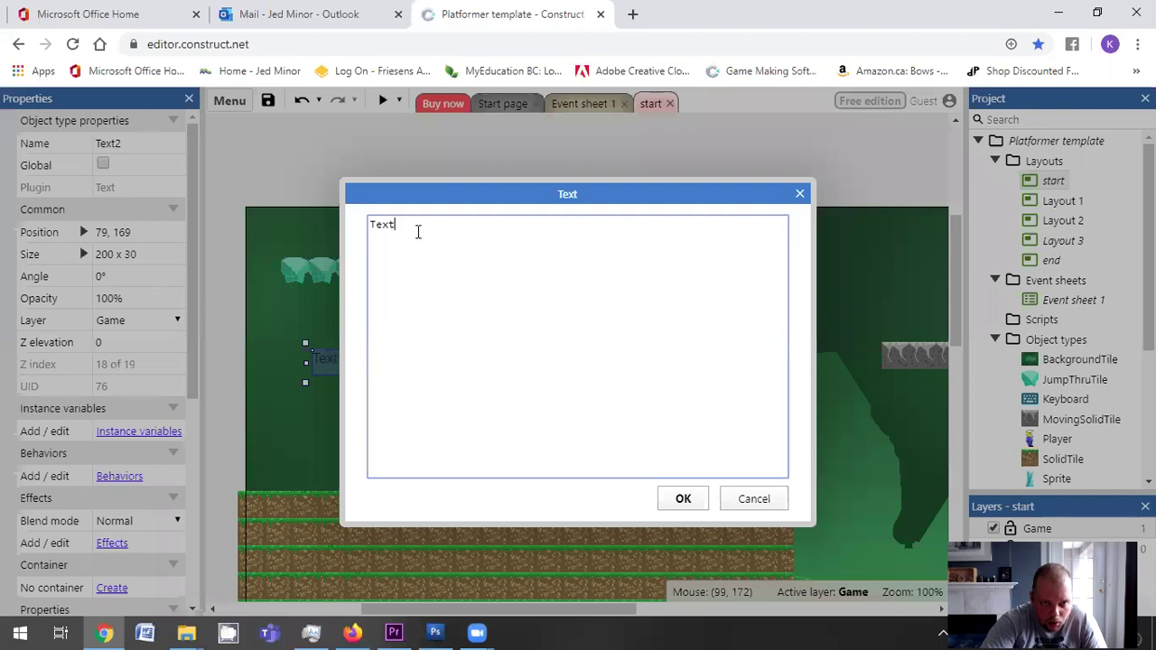
drag(430, 231, 359, 234)
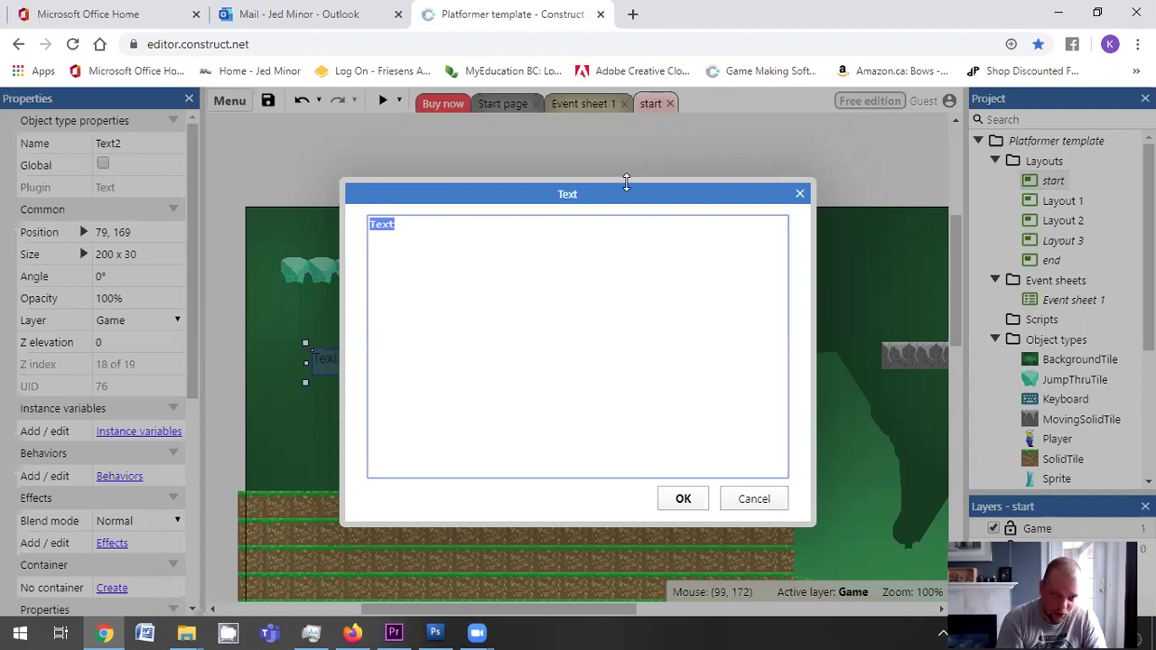
text(MOON BOY LOOKS FOR LOVE)
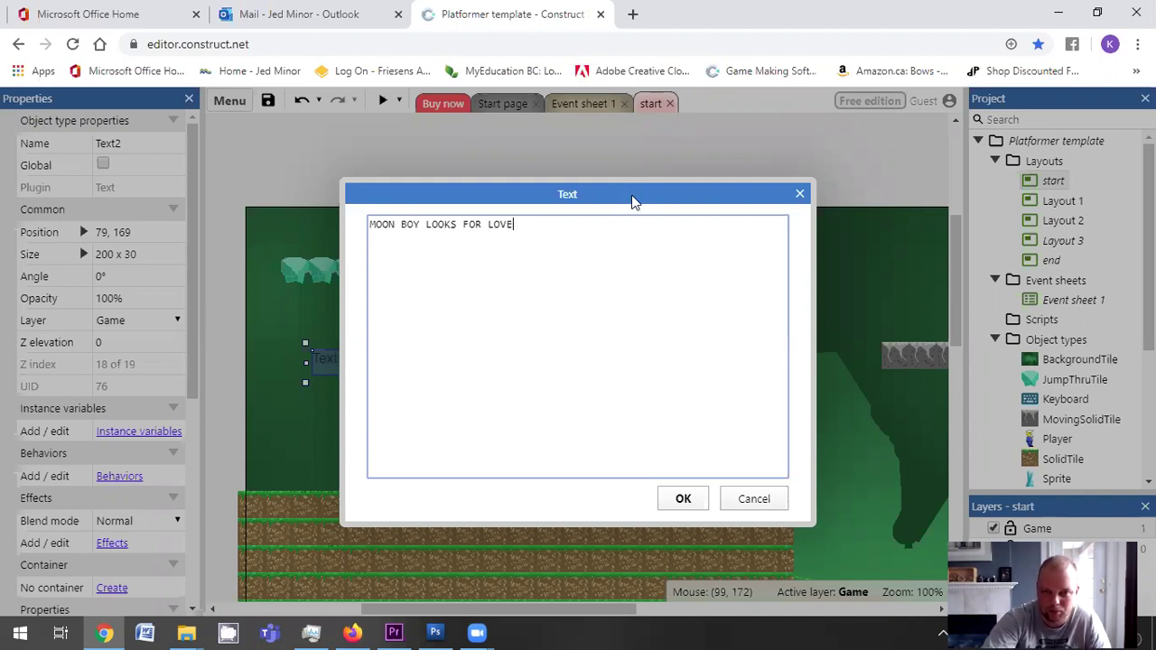
click(686, 500)
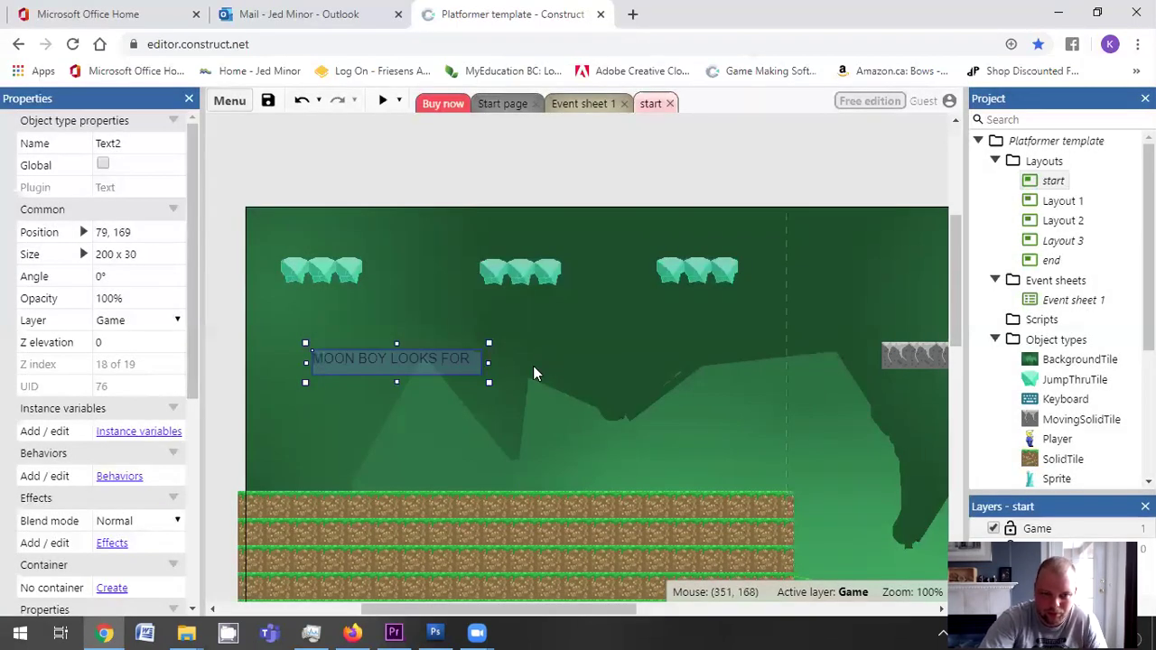
Enlarge the title's text box to about 353 x 72 and make its text bold at size 60
drag(488, 383, 618, 418)
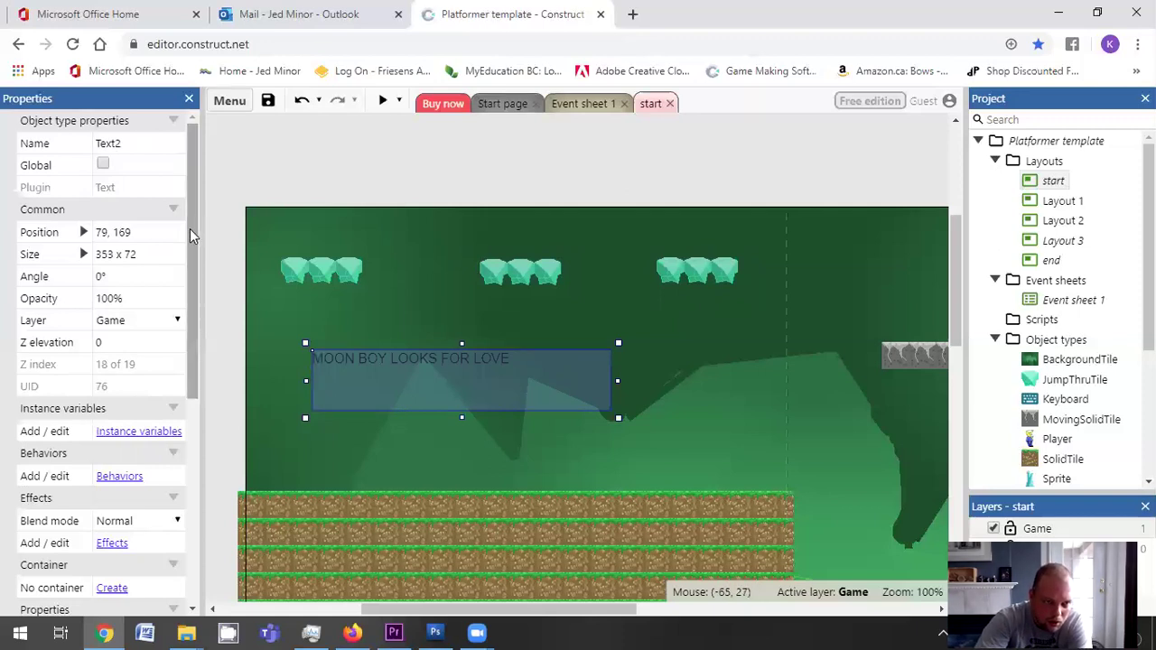
drag(194, 221, 198, 435)
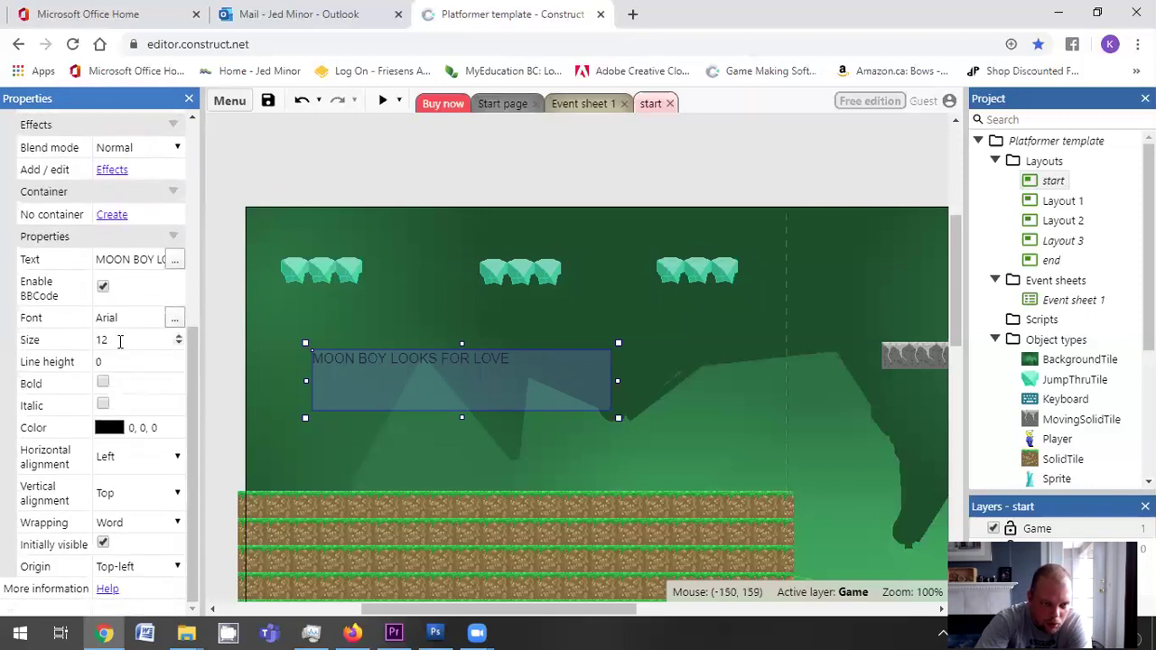
click(119, 341)
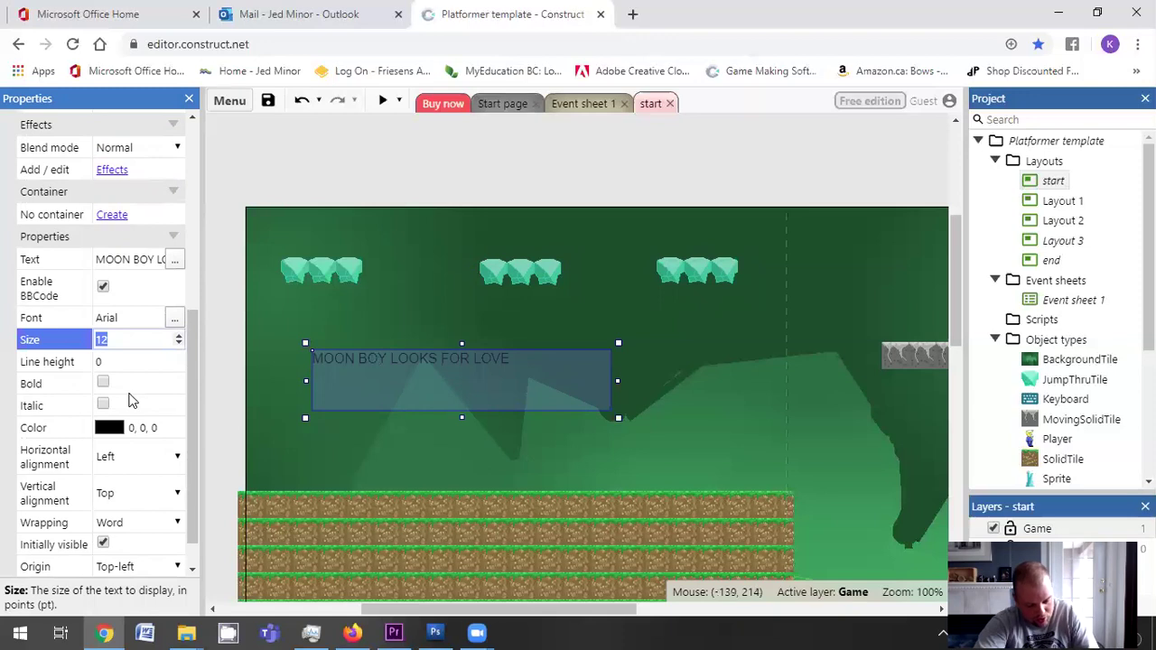
text(60)
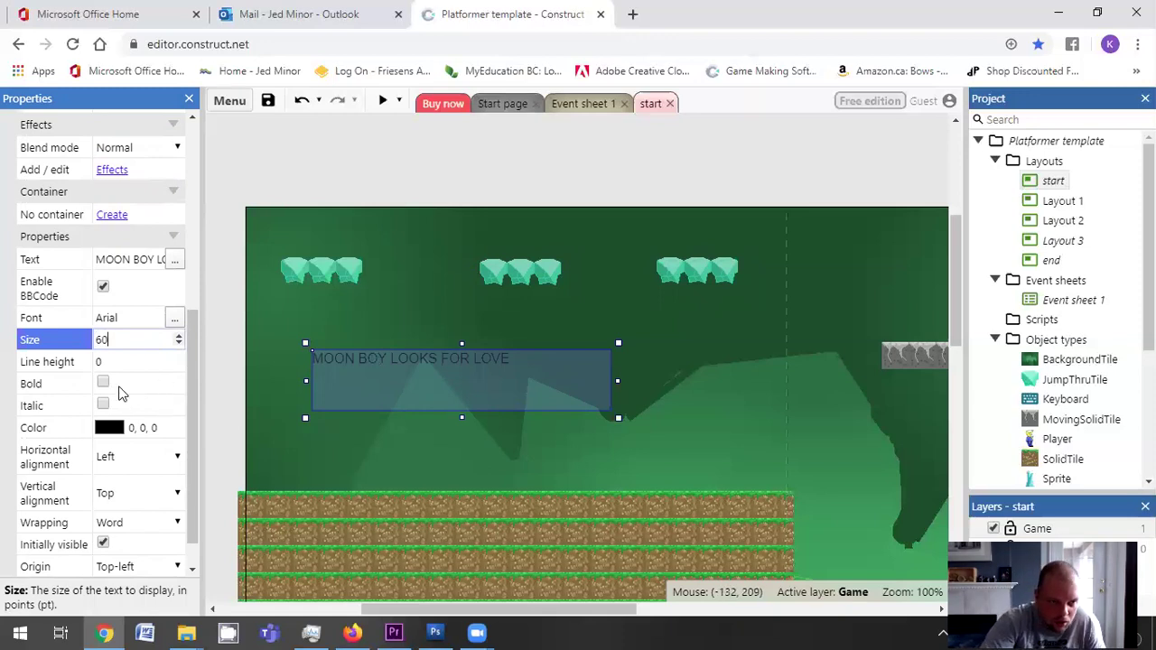
click(103, 383)
click(113, 428)
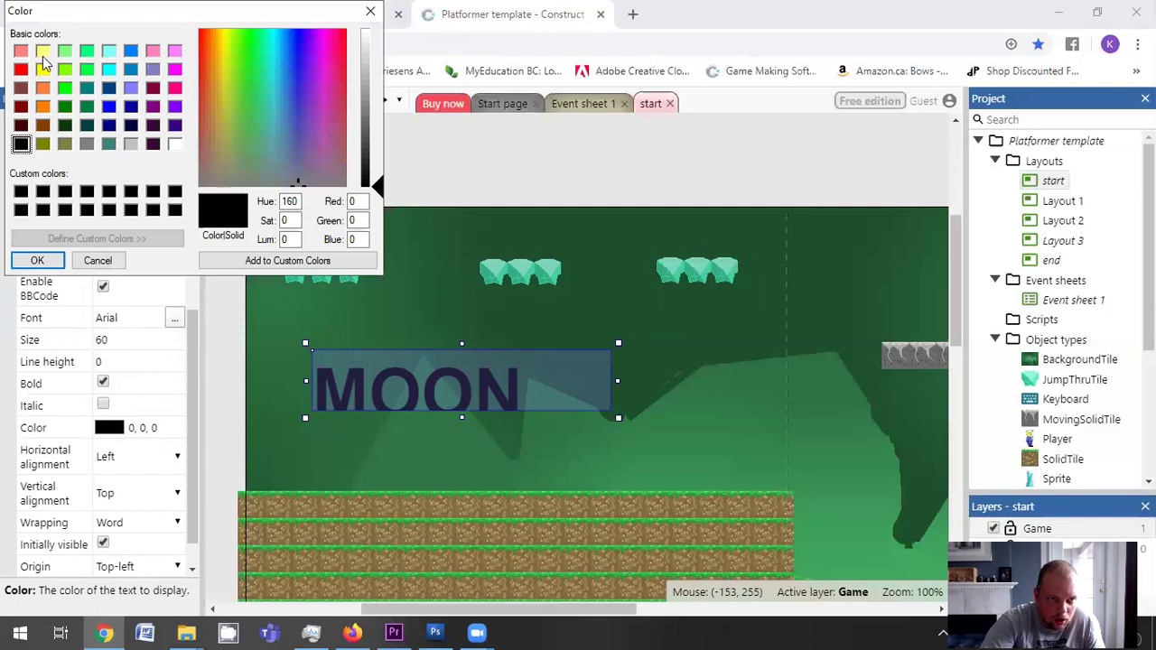
click(42, 52)
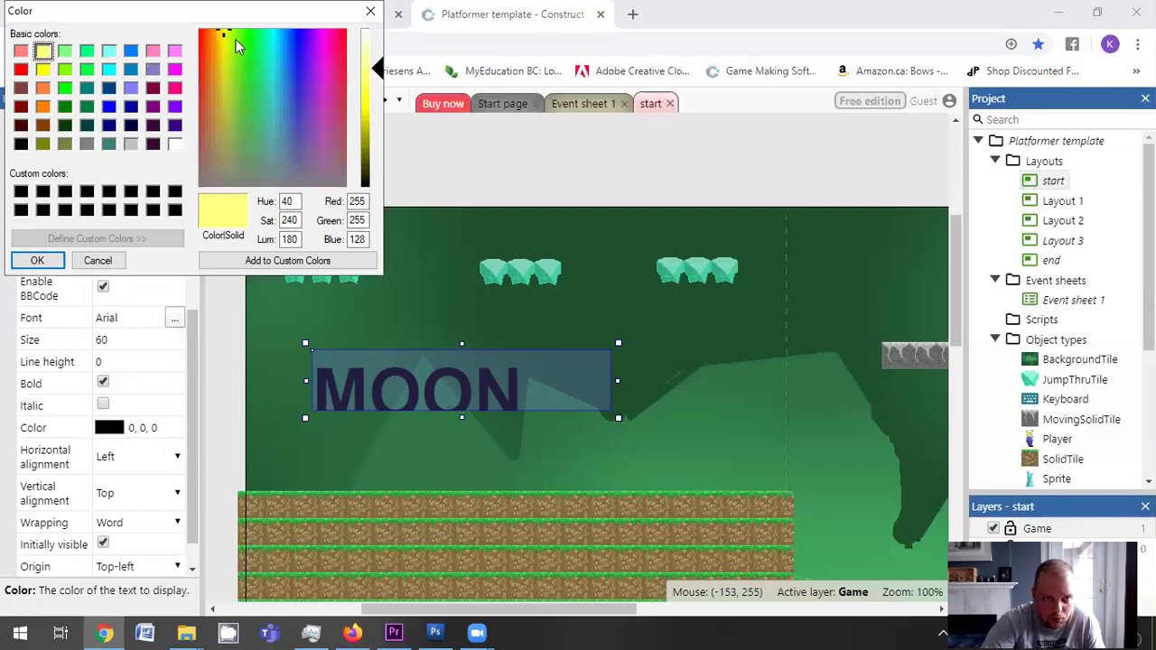
drag(242, 22, 263, 212)
click(391, 202)
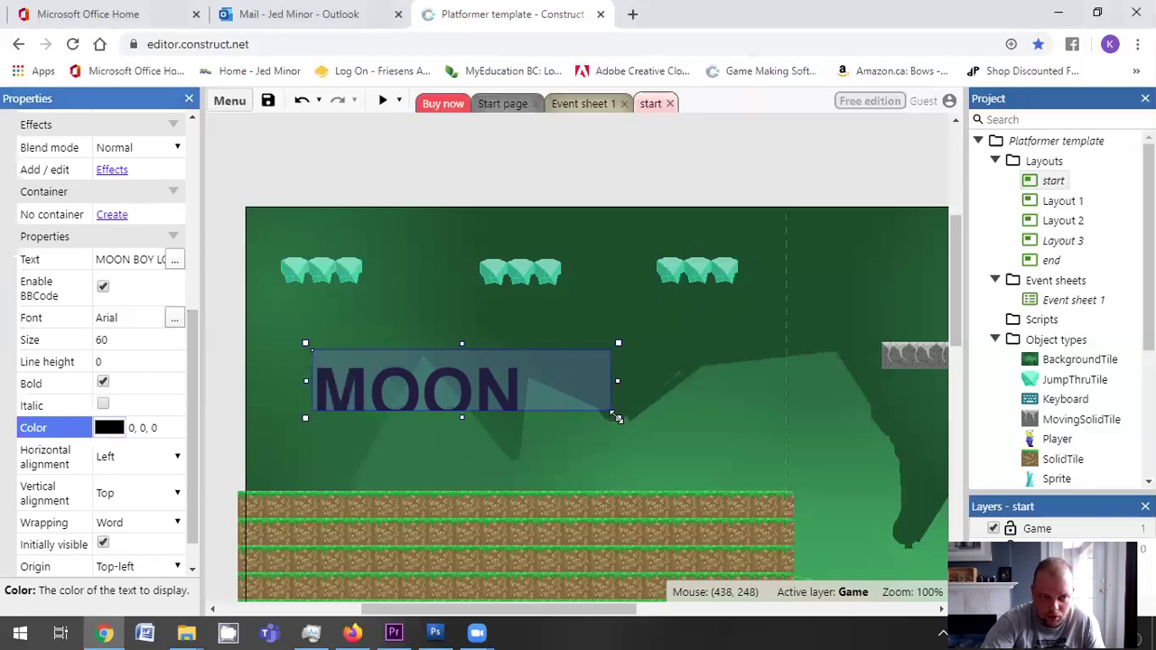
Enlarge the title's text box until the words "MOON BOY" fit on one line above the ground block
drag(618, 418, 725, 474)
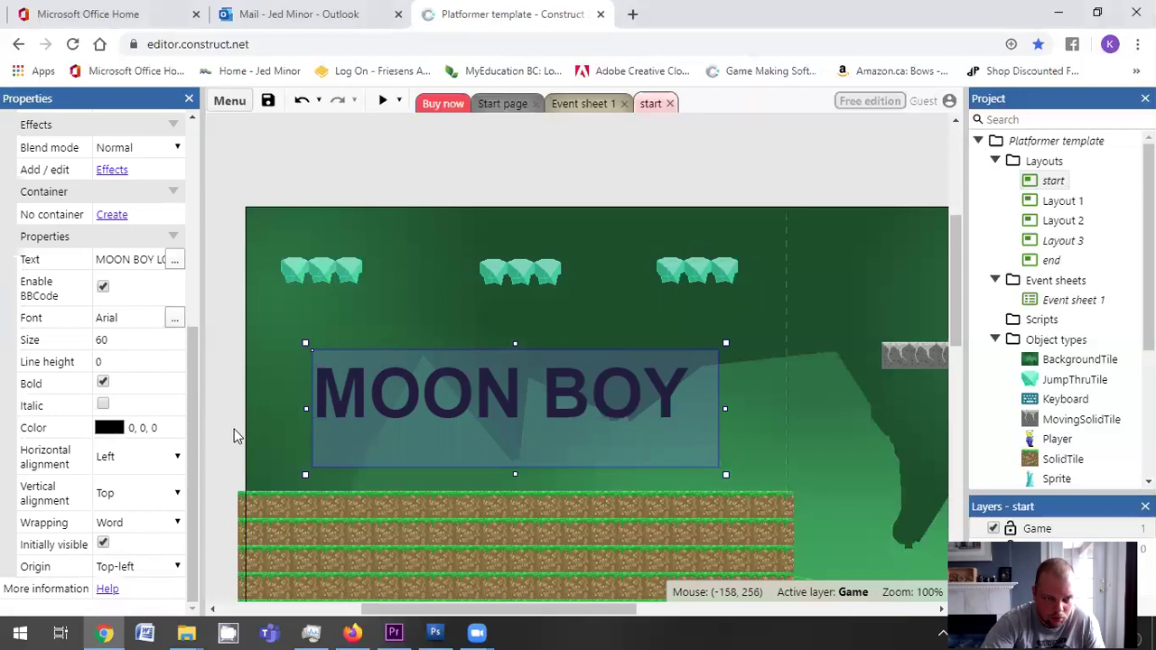
double_click(420, 401)
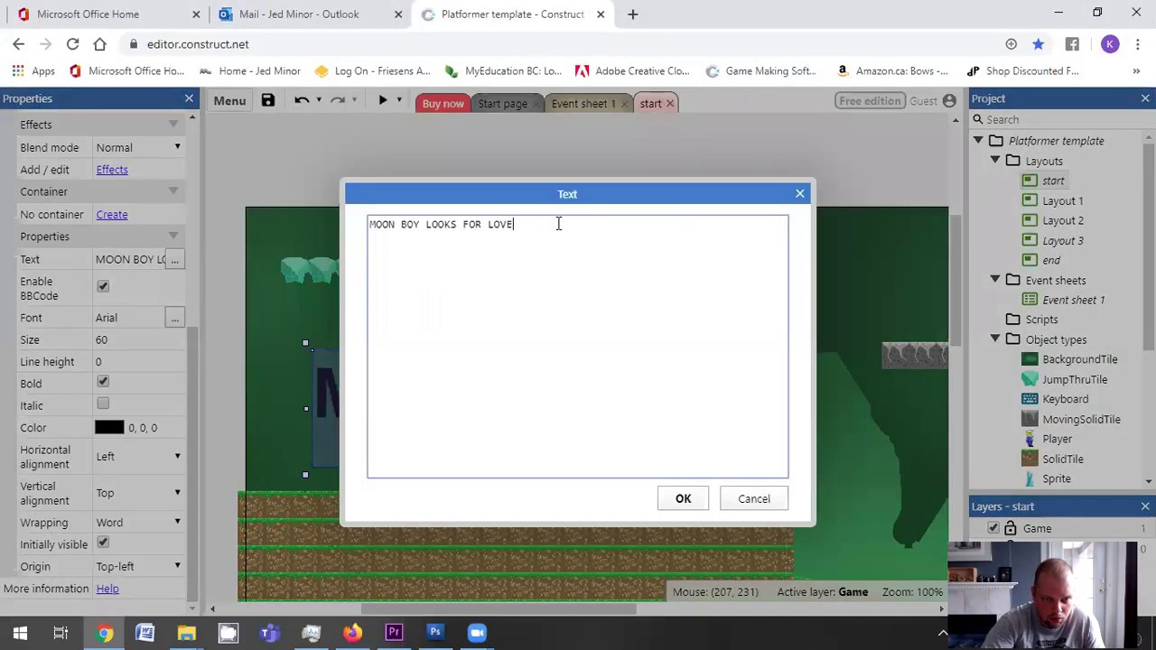
click(669, 500)
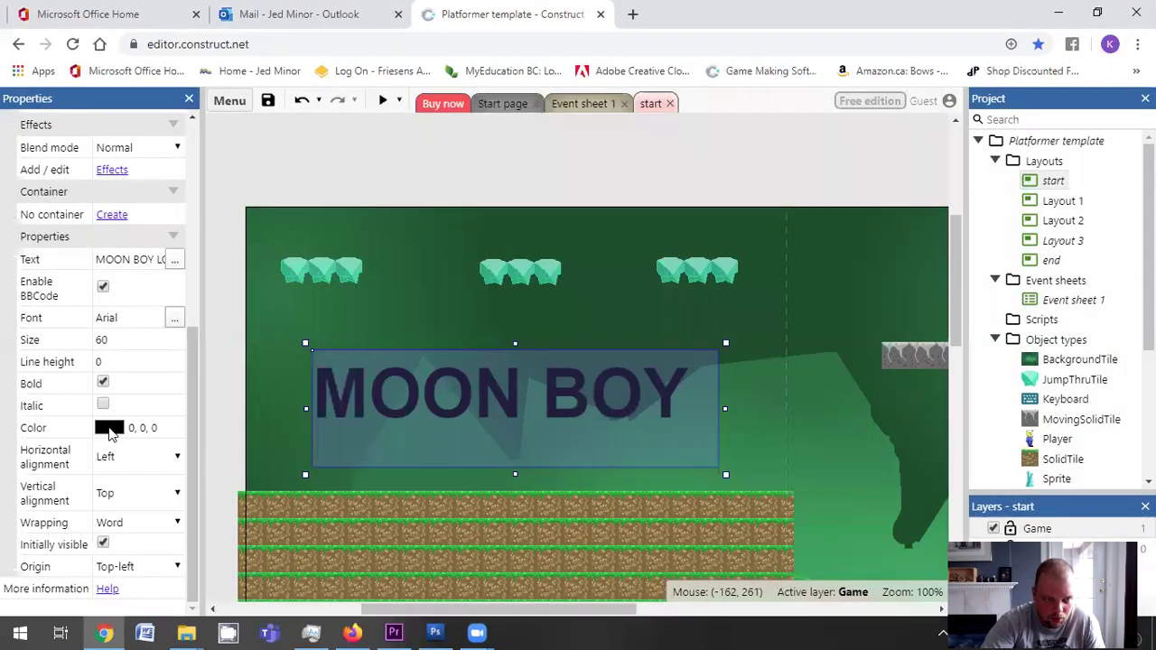
Set the title's text color to the pale yellow basic color with RGB 255, 255, 128
click(108, 428)
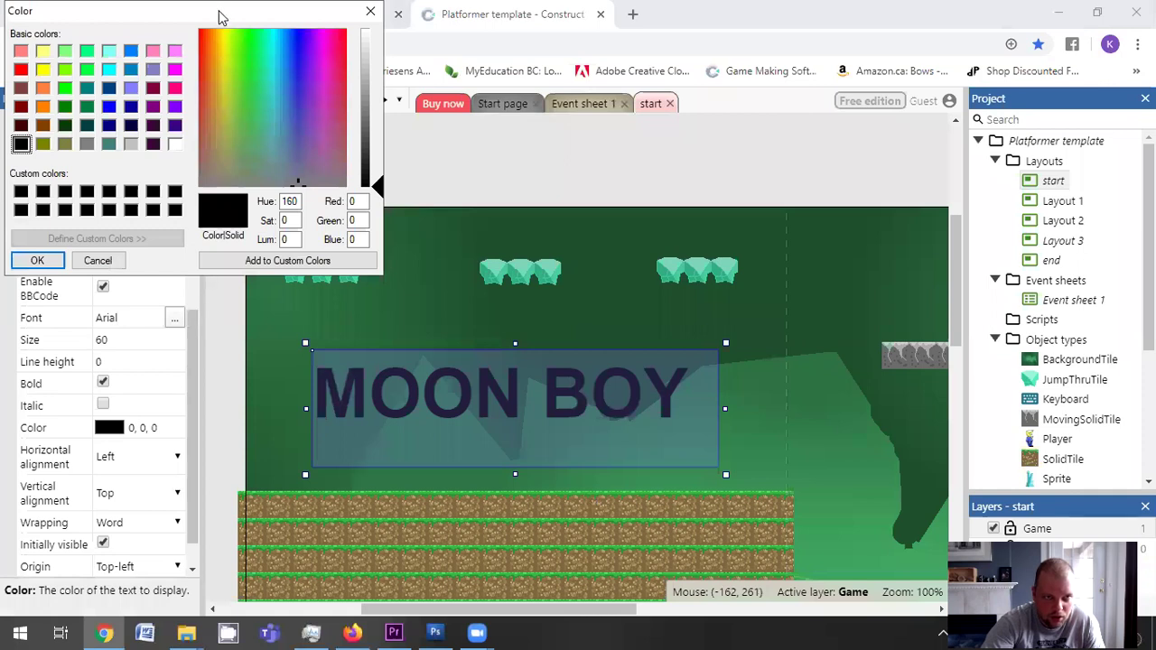
drag(219, 17, 258, 148)
click(76, 184)
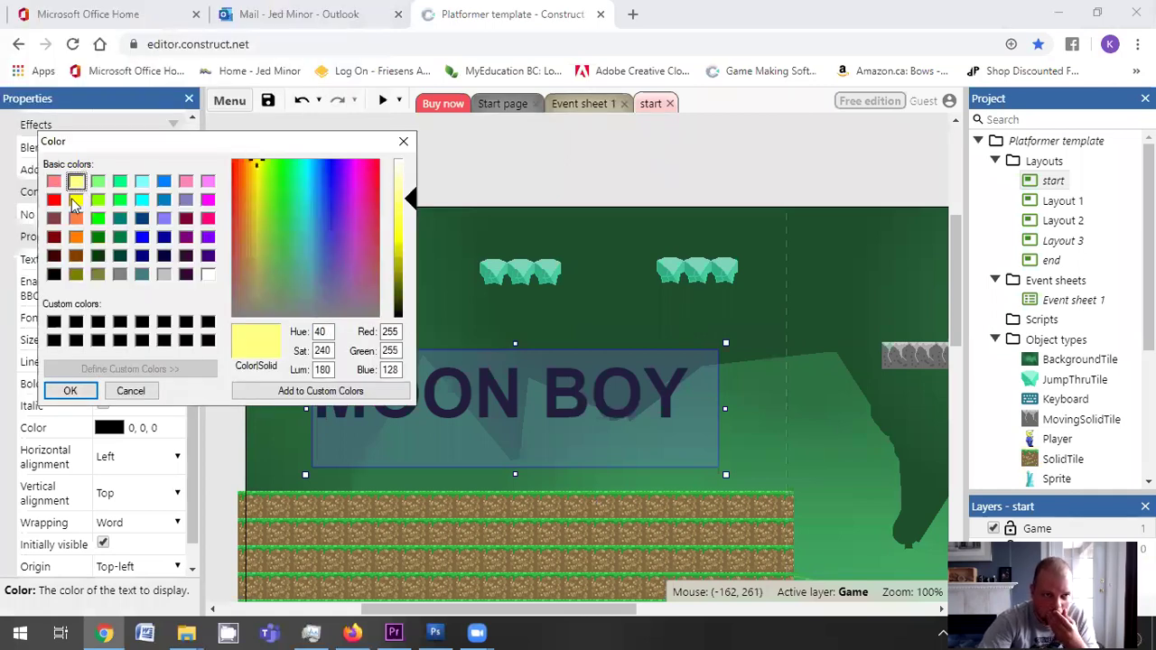
click(71, 391)
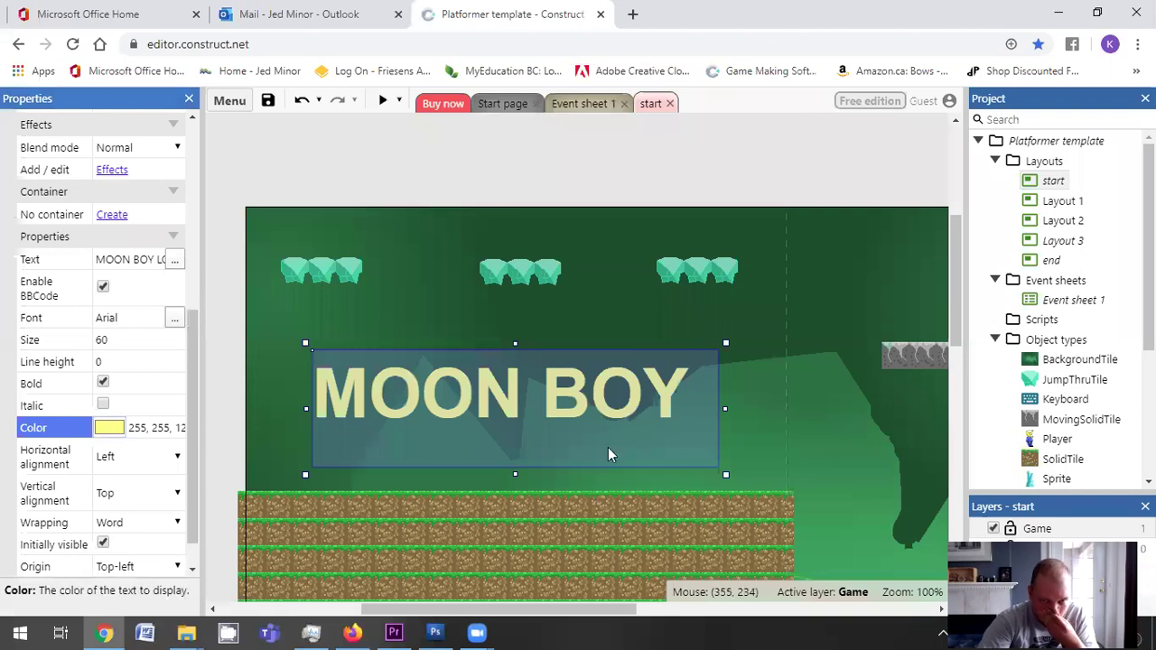
Widen the title's text box to about 955 x 139, extending it past the layout's dashed viewport line
drag(725, 408, 895, 433)
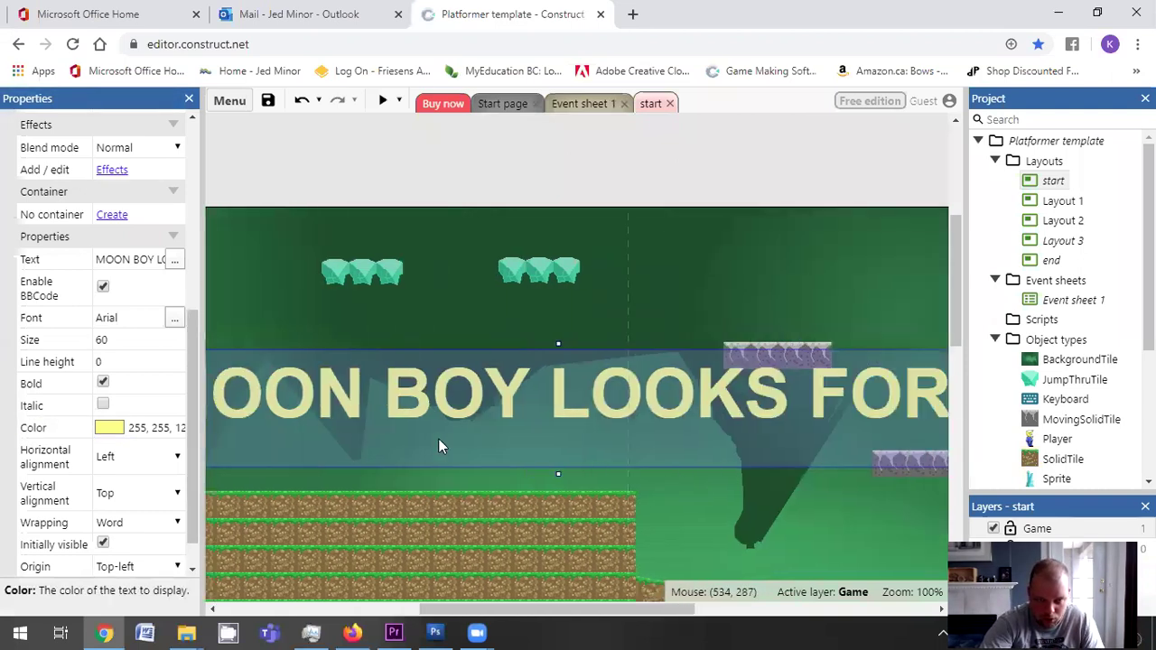
scroll(501, 400, down, 3)
scroll(501, 400, up, 3)
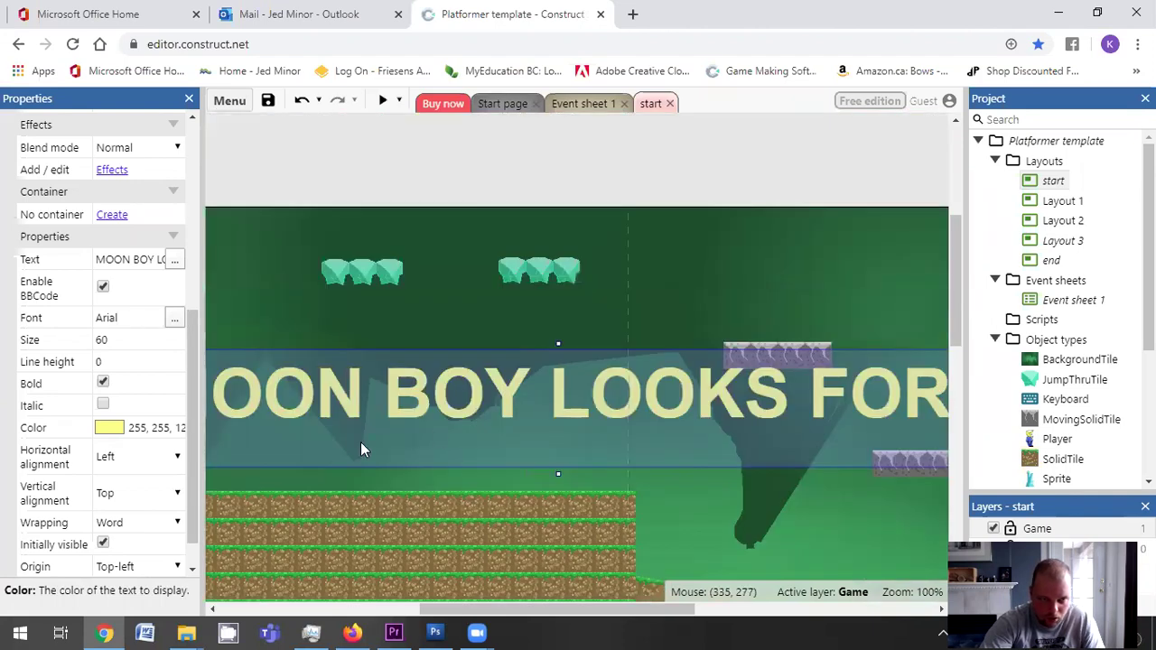
Reduce the title's font size, trying 30 and settling on 25
click(128, 340)
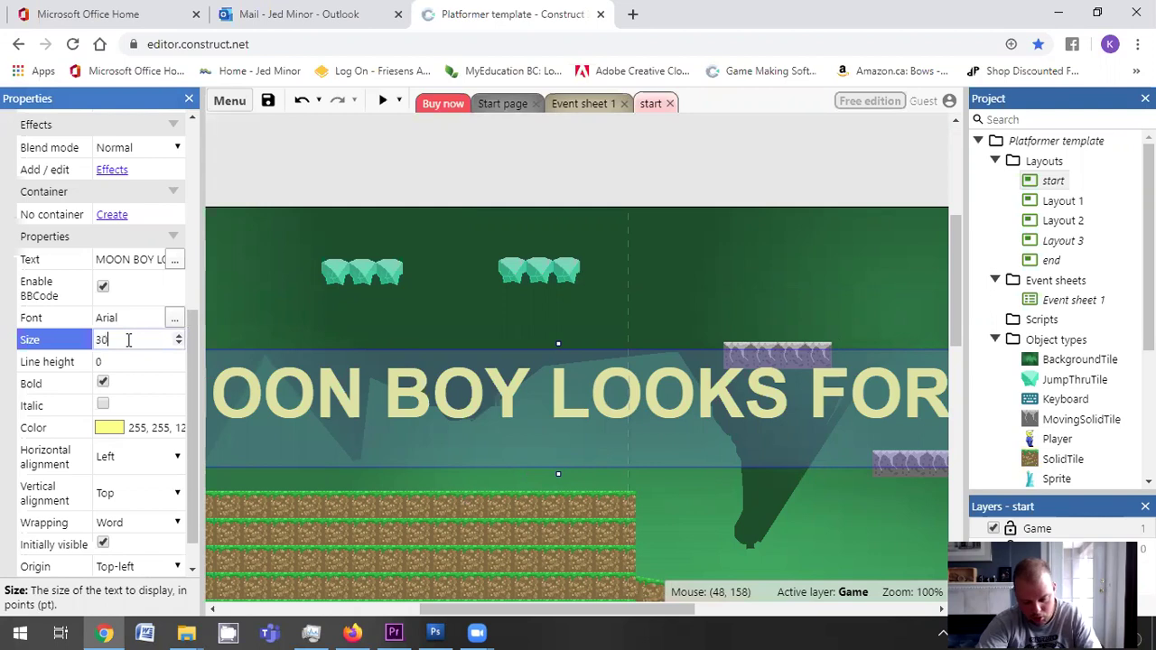
text(30)
key(Tab)
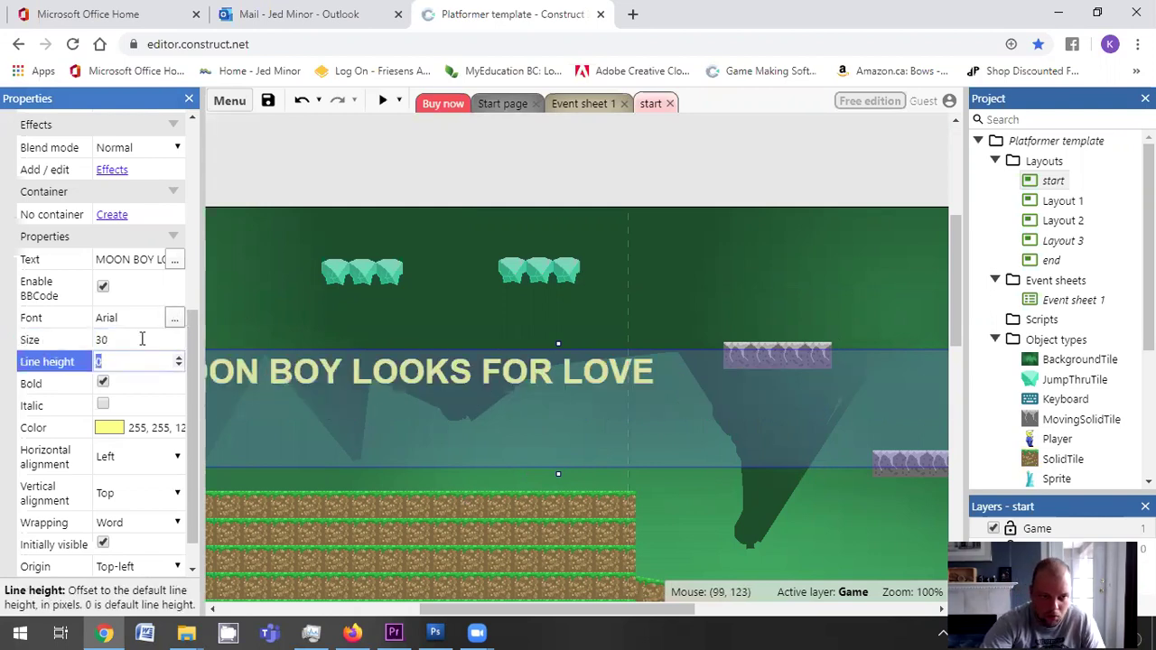
click(110, 339)
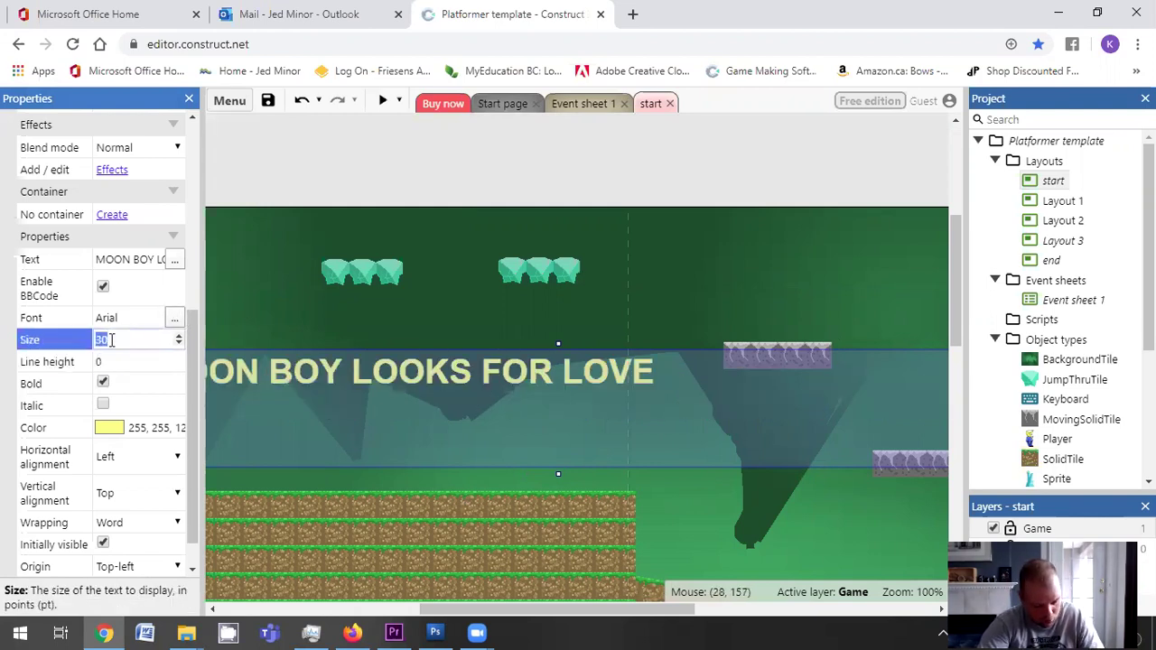
text(25)
click(696, 274)
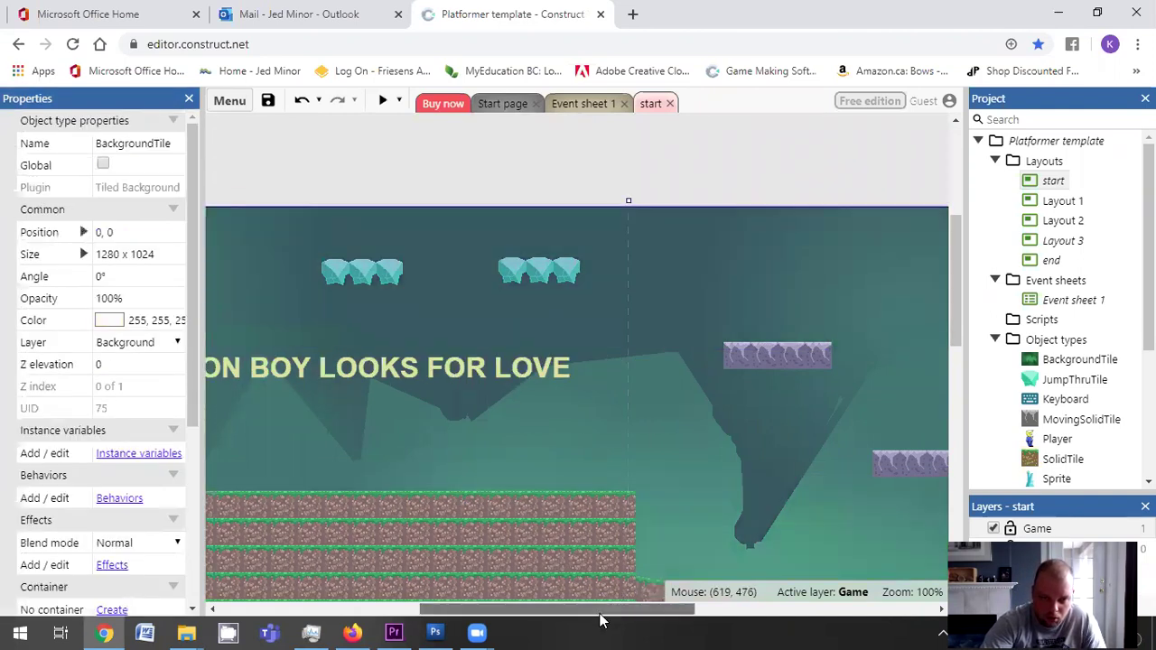
Move the title text to about (54, 179) and shorten its text box to about 955 x 59
drag(611, 614, 530, 614)
click(267, 289)
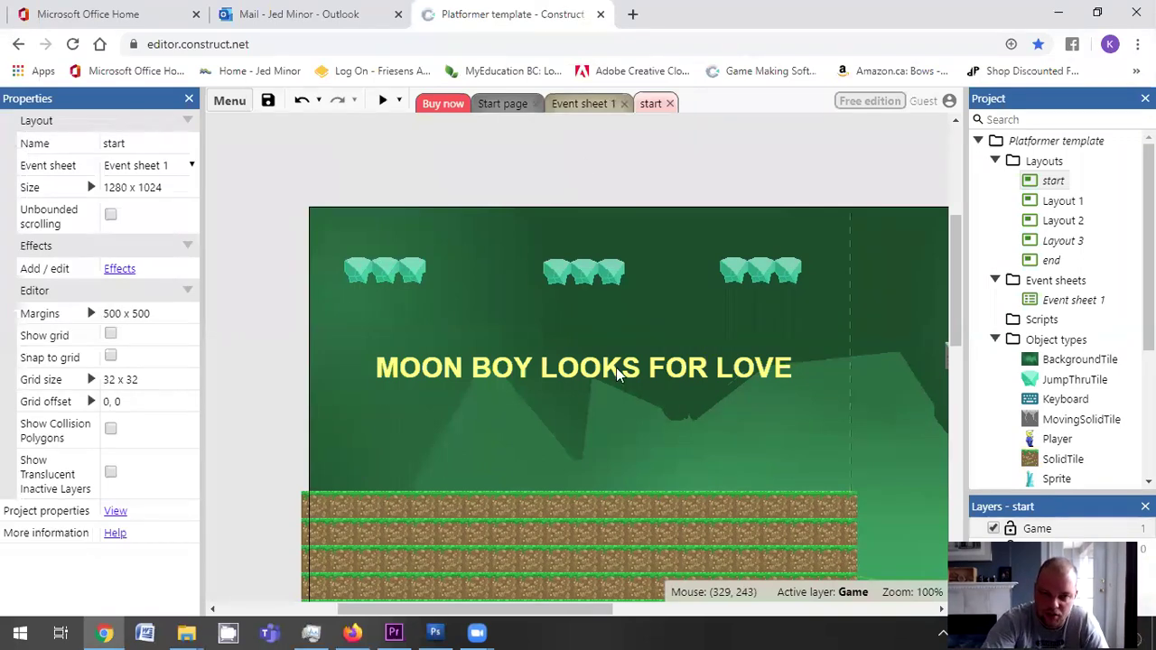
drag(616, 368, 596, 376)
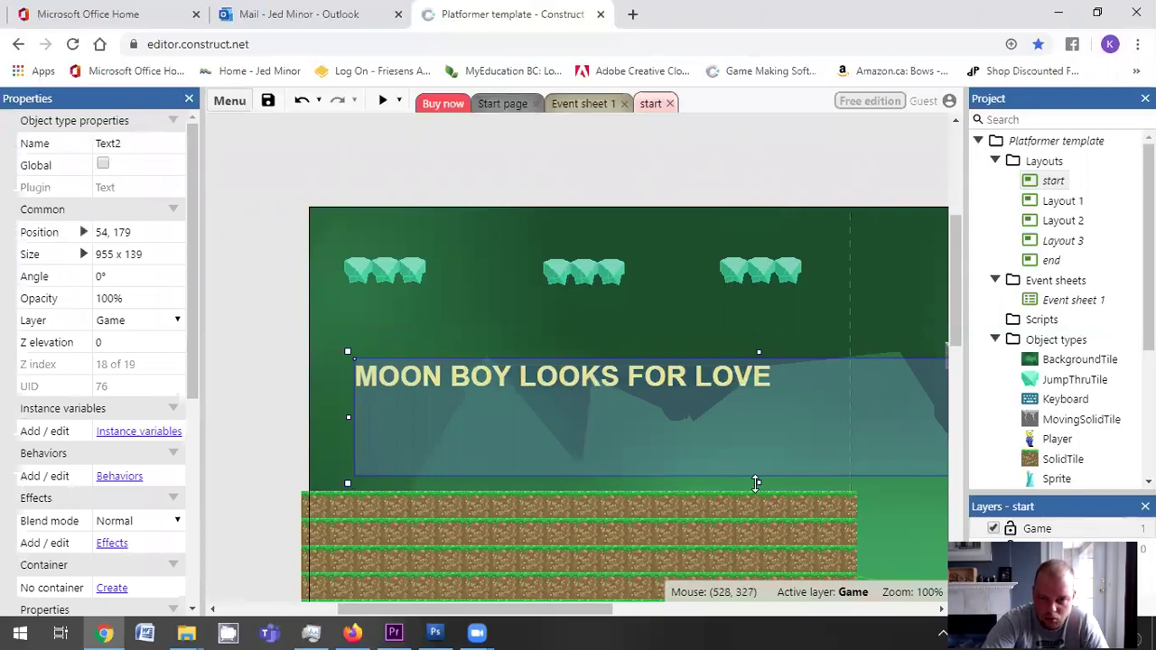
drag(759, 483, 764, 411)
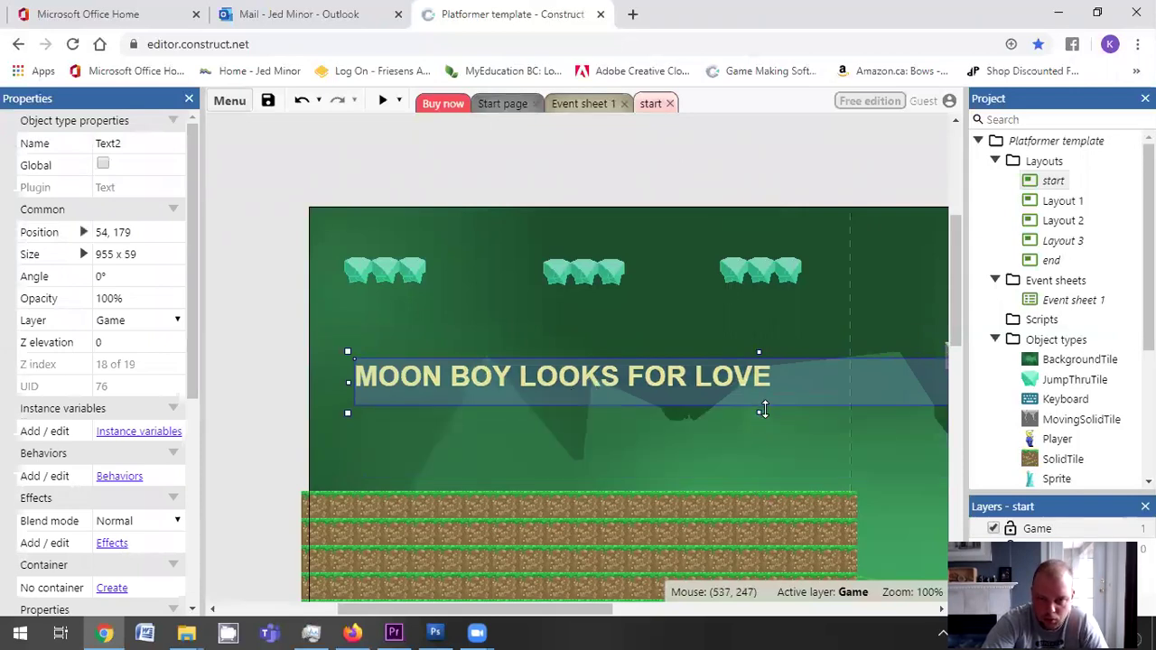
Insert a new Text object on the start layout at about (176, 277), between the title and the ground tiles
right_click(562, 447)
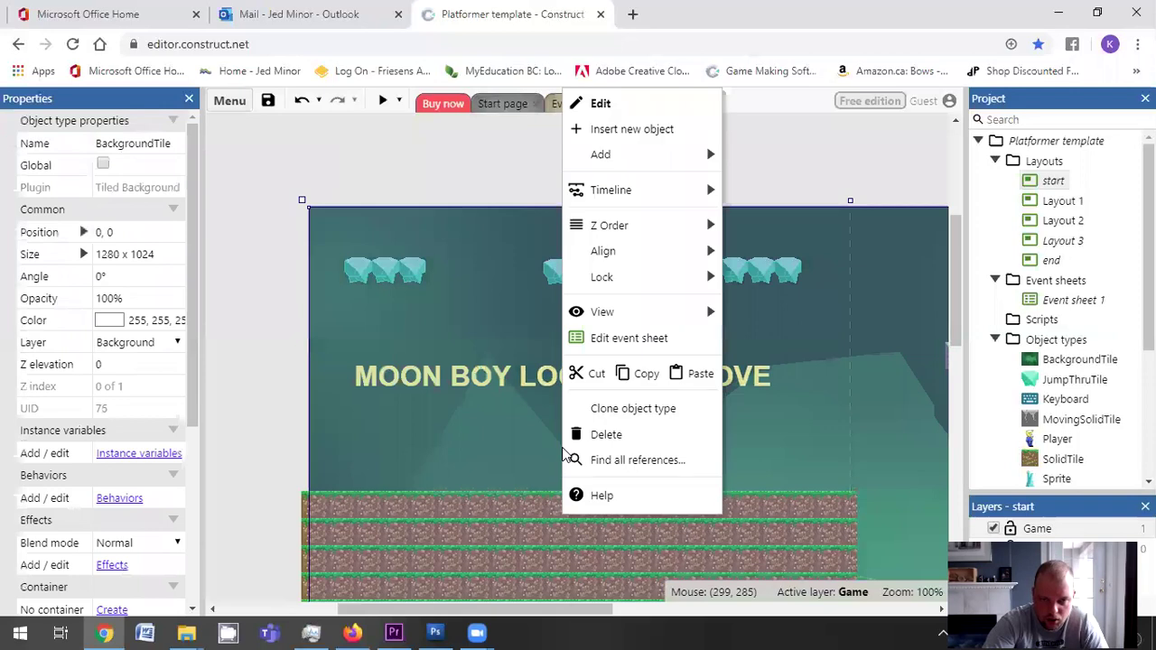
click(672, 134)
scroll(653, 327, down, 2)
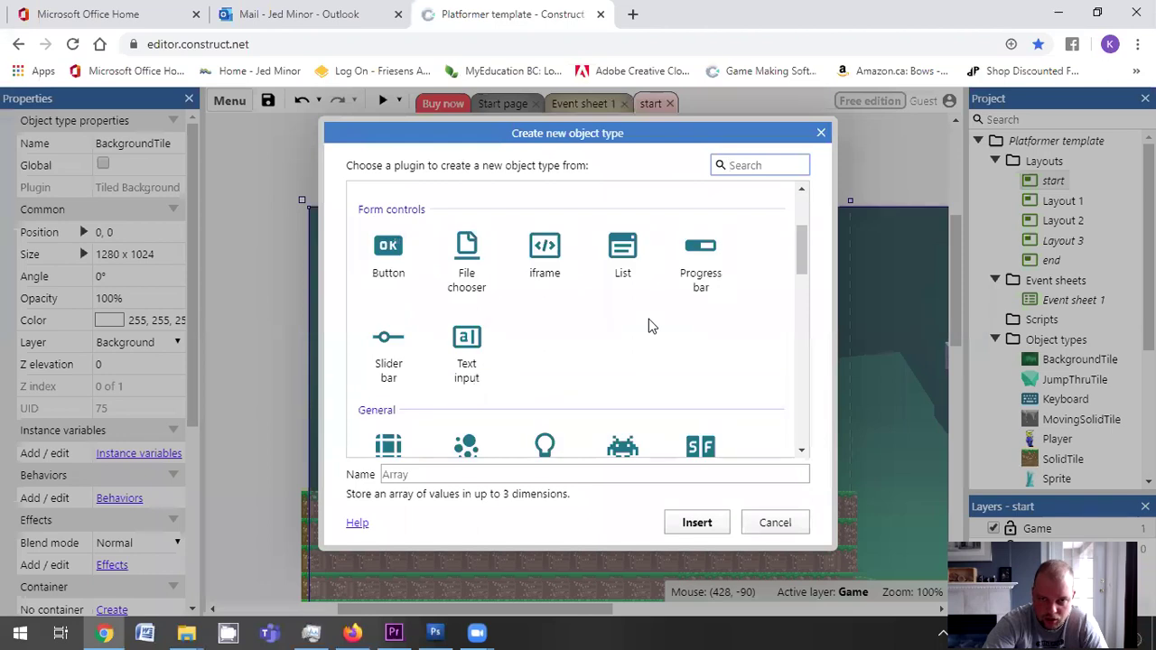
scroll(644, 328, down, 1)
scroll(491, 402, down, 2)
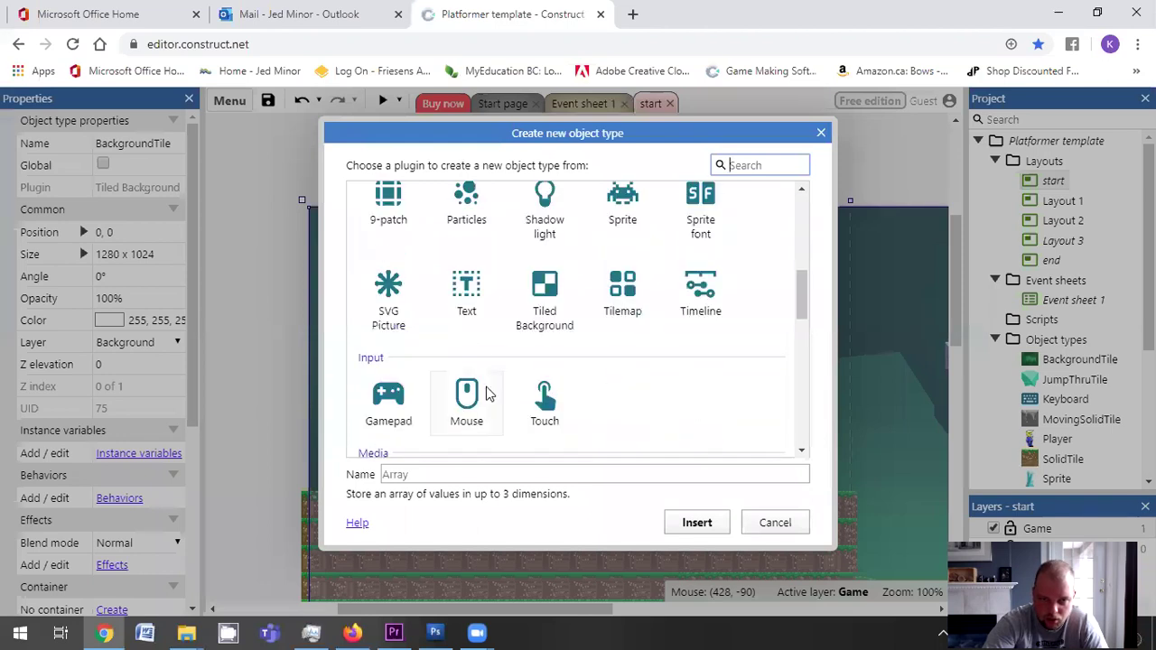
click(470, 270)
click(696, 522)
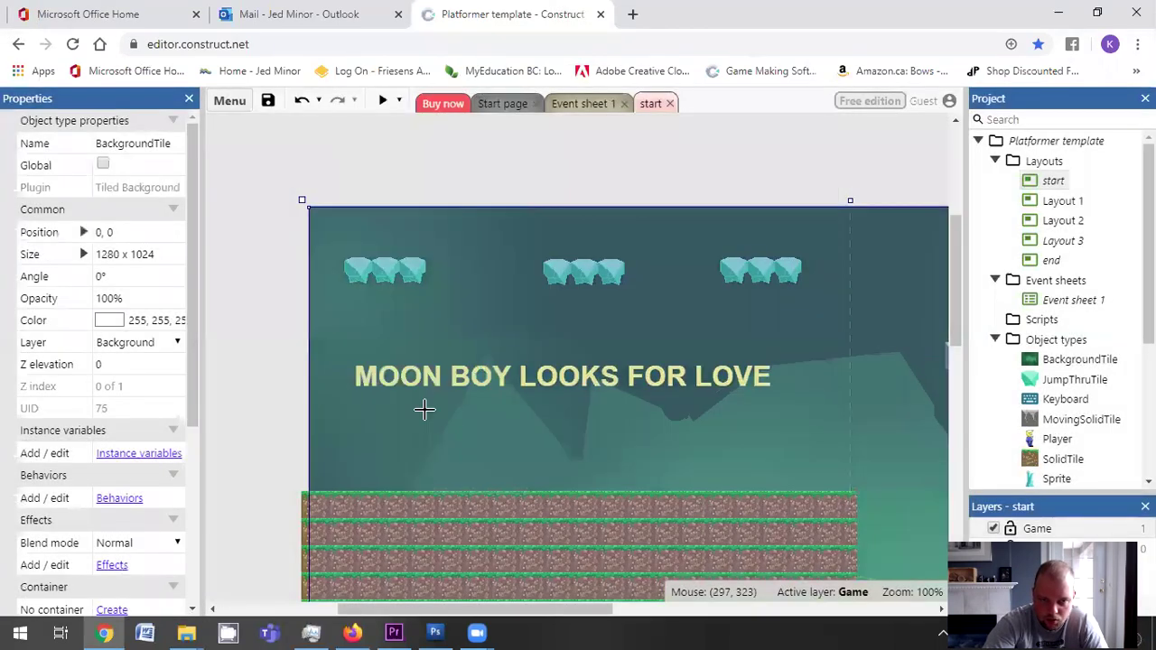
click(454, 437)
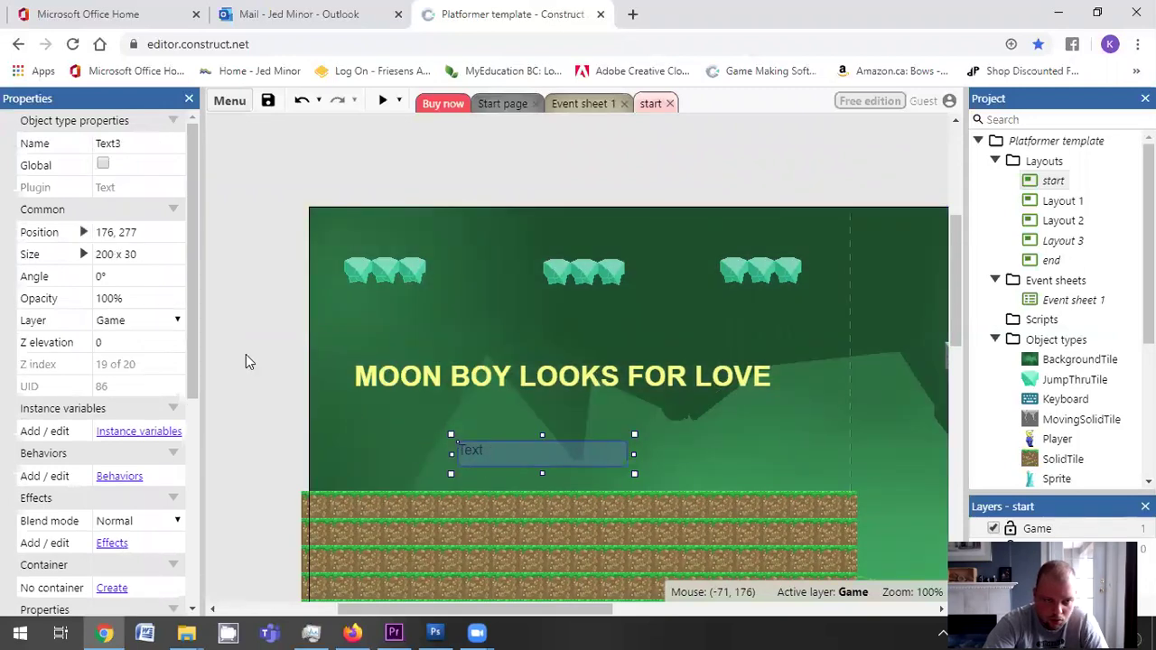
Set the new text object's color to the same pale yellow basic color as the title
drag(195, 344, 195, 531)
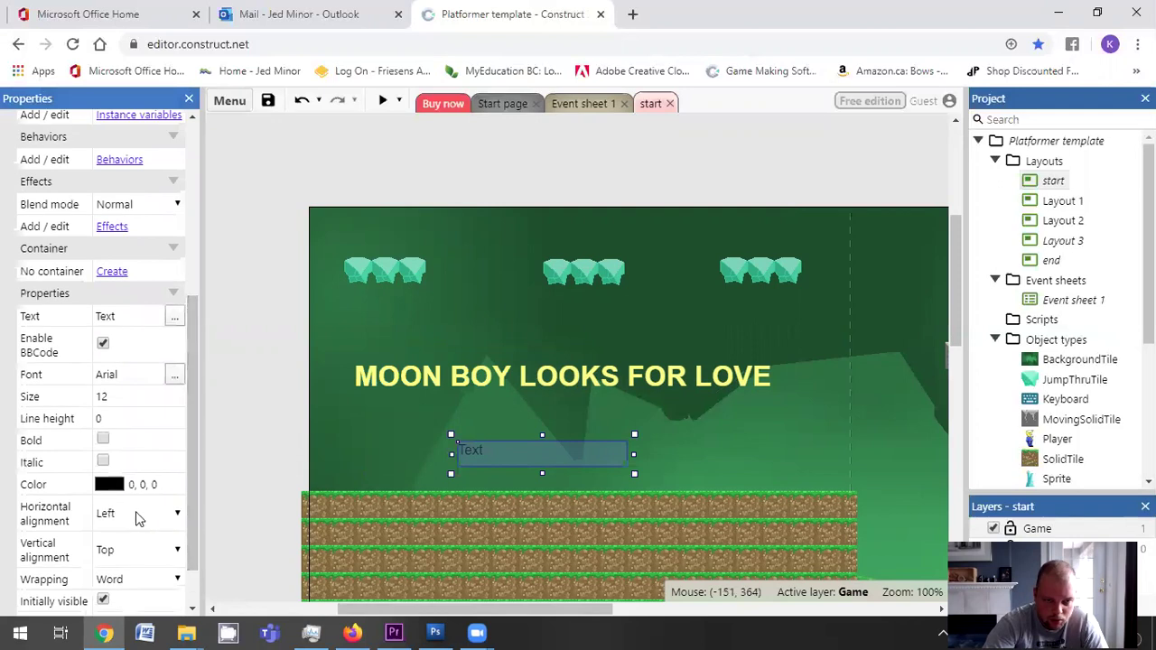
click(110, 485)
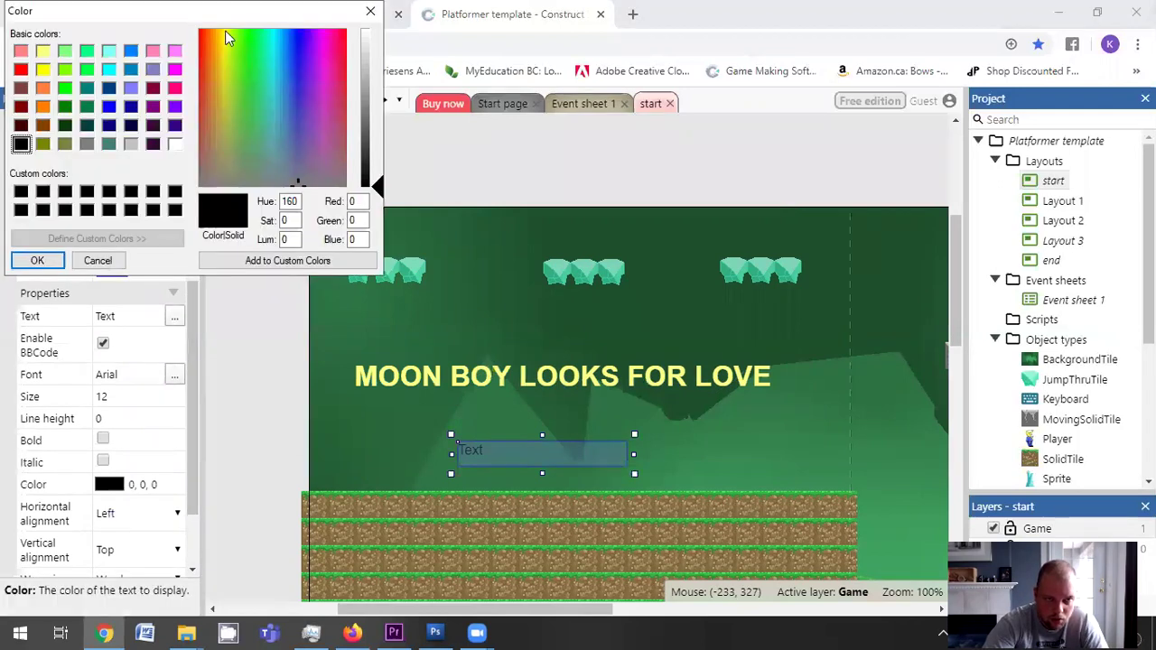
click(43, 52)
click(42, 259)
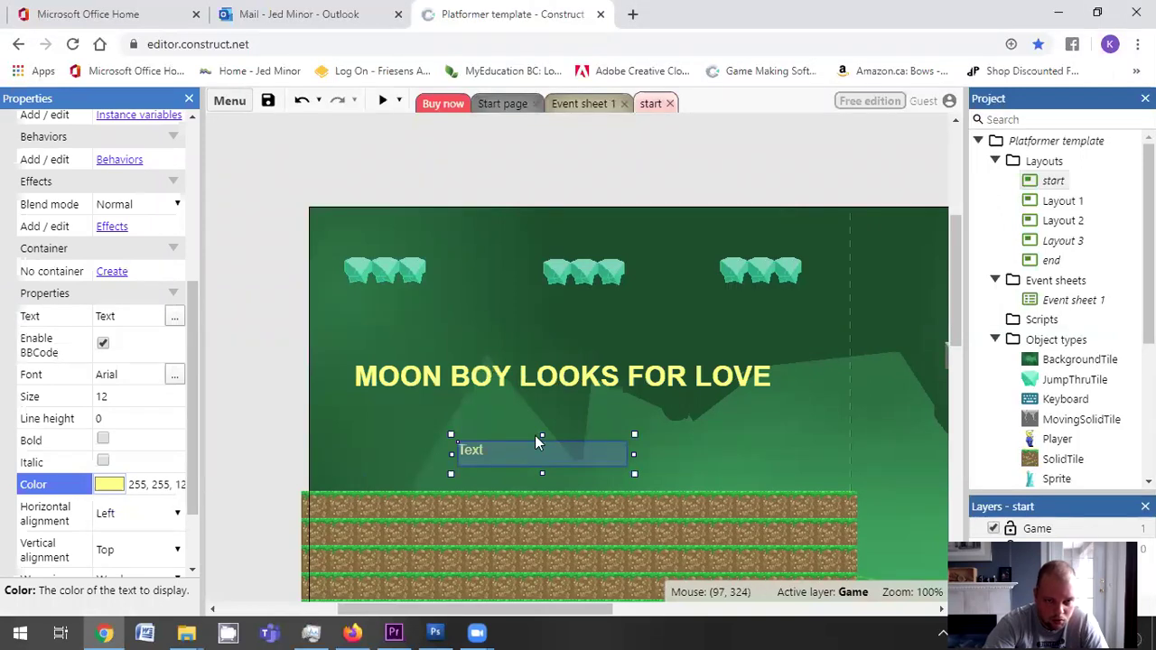
Change the new text's content to "Press Enter to start game" and move it centrally just beneath the title
double_click(509, 449)
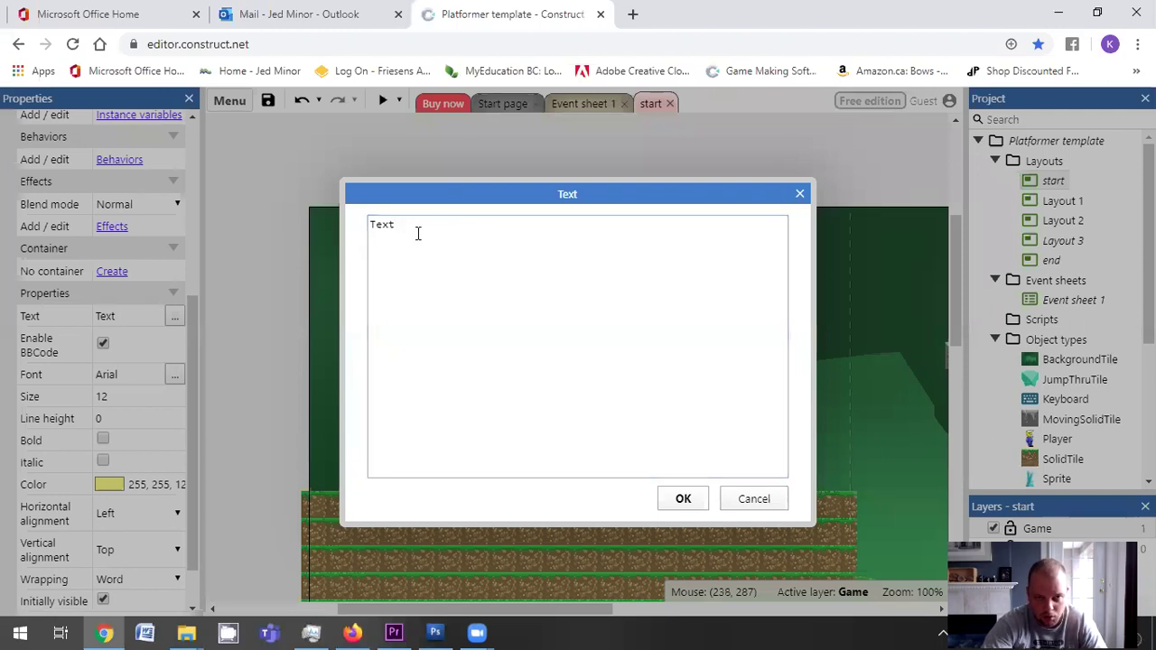
drag(418, 233, 370, 228)
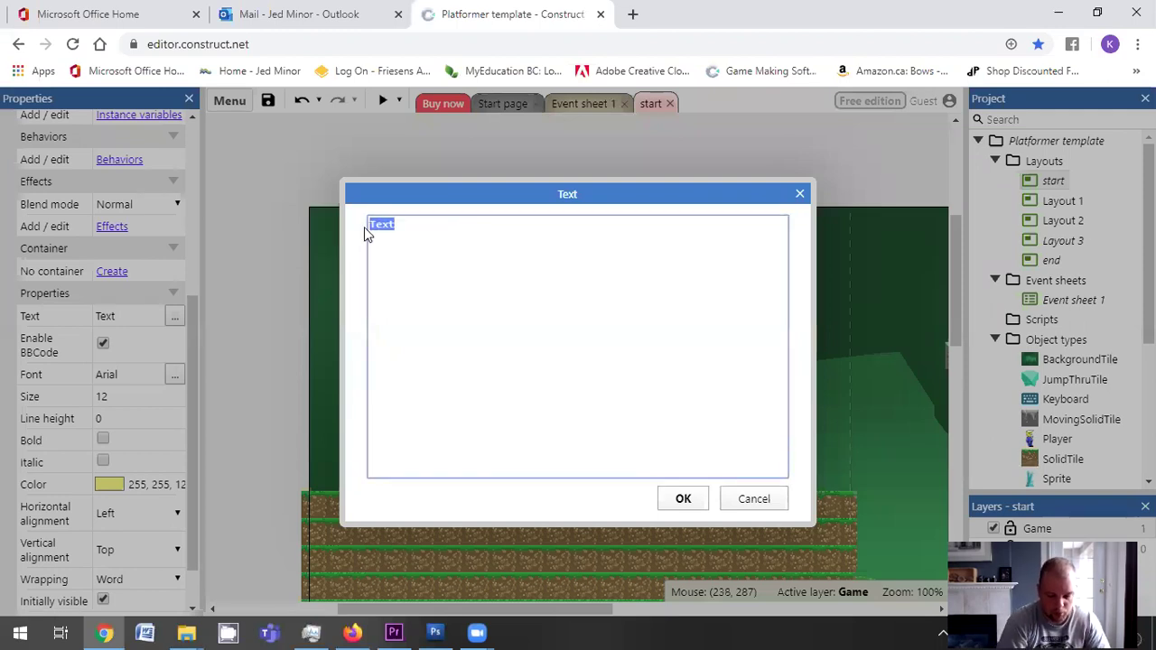
text(Press Enter to start game)
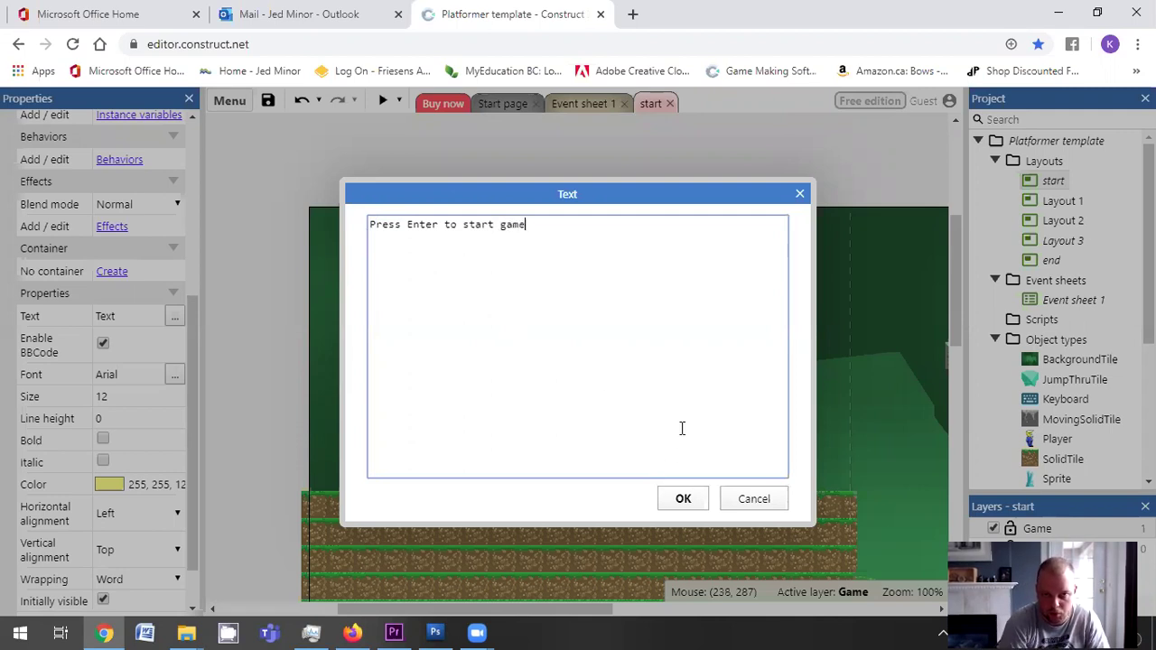
click(684, 500)
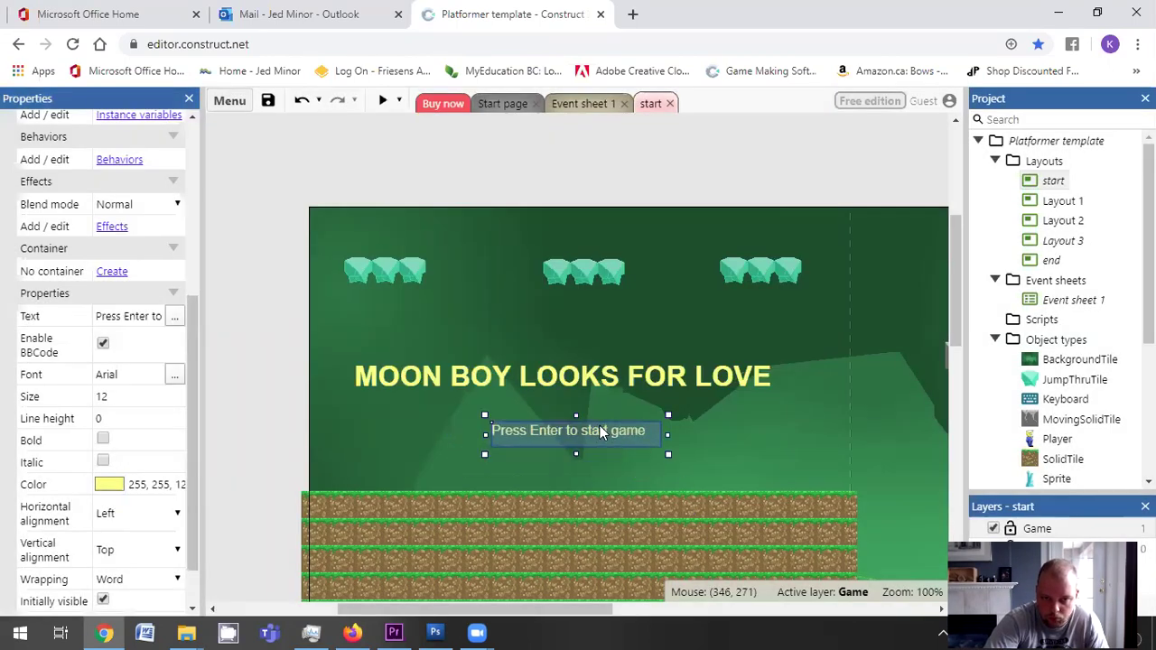
drag(600, 431, 588, 414)
click(601, 180)
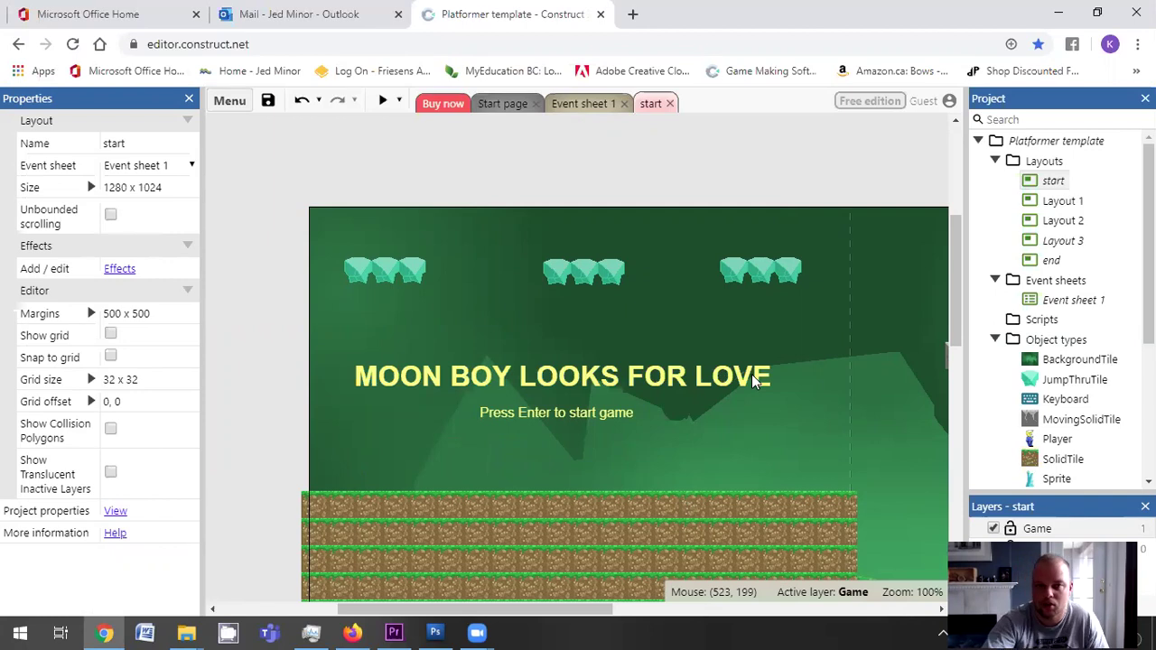
Add an event at the end of Event sheet 1 with the Keyboard condition On key pressed for the Enter key
scroll(567, 195, up, 2)
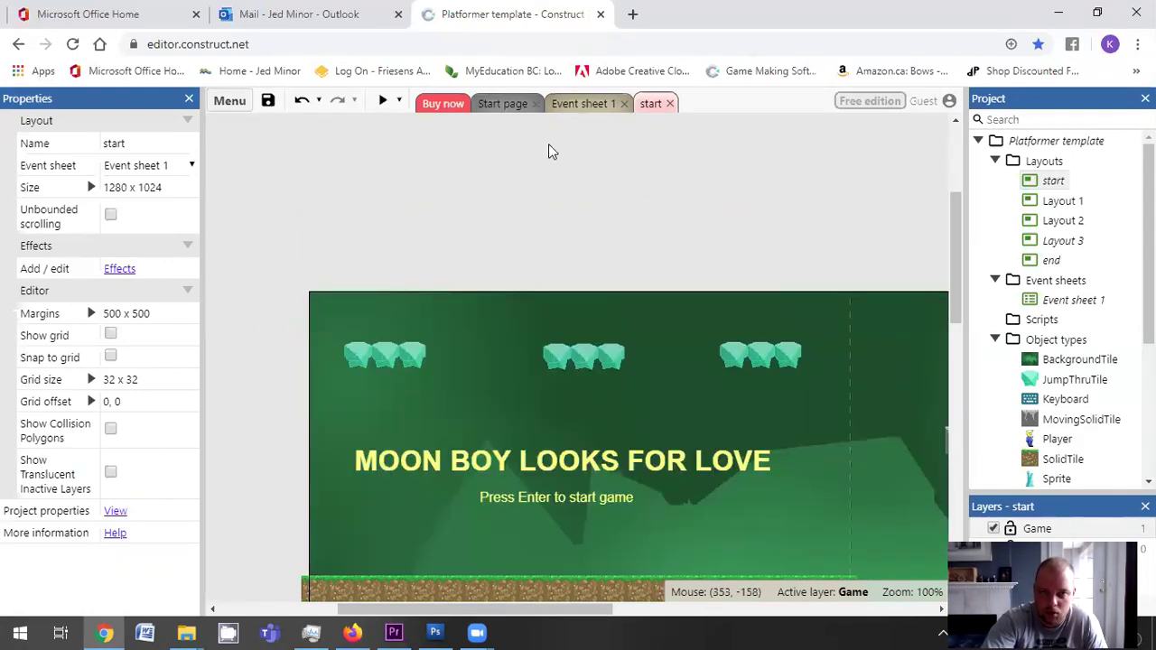
click(579, 105)
scroll(582, 339, down, 5)
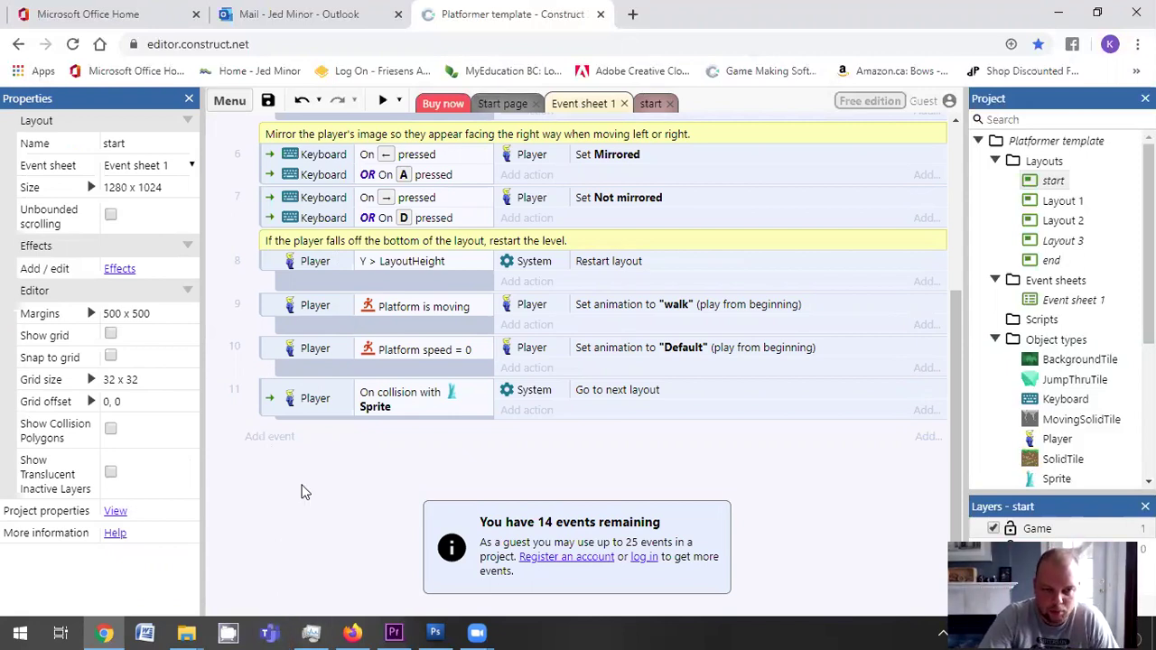
click(271, 437)
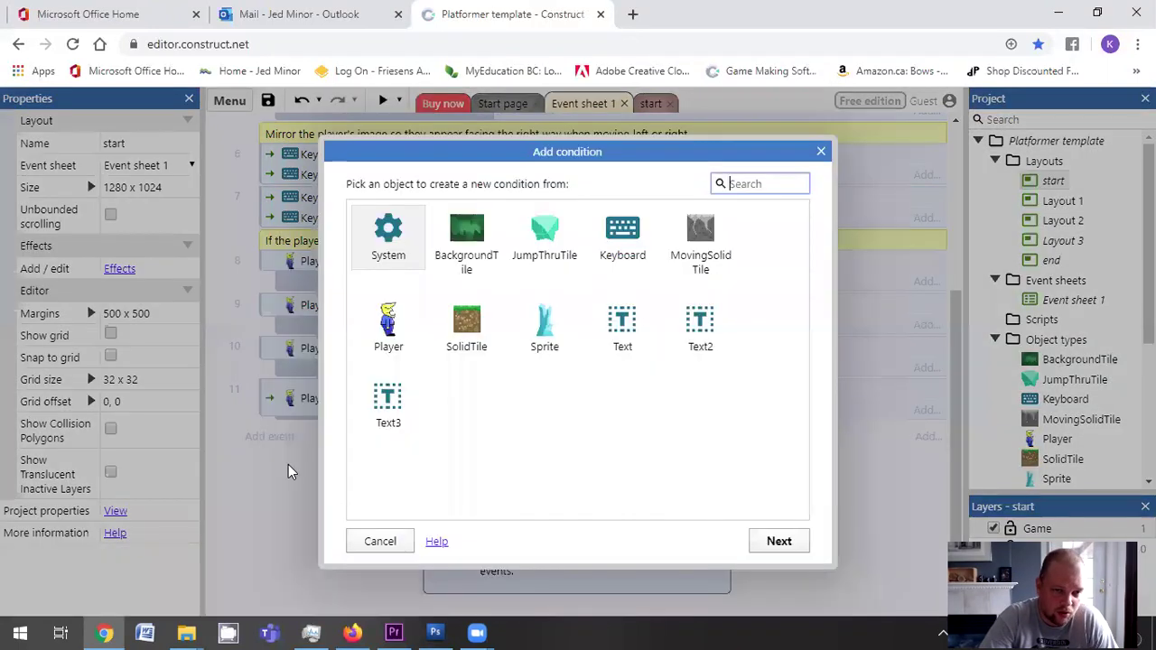
double_click(628, 242)
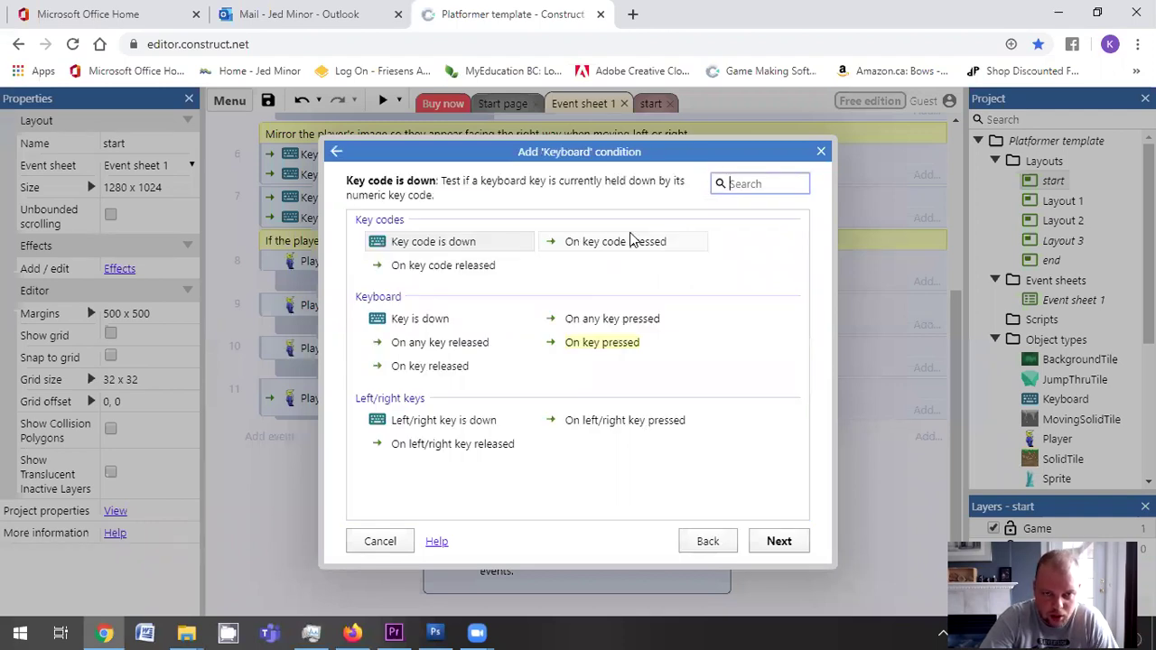
double_click(612, 343)
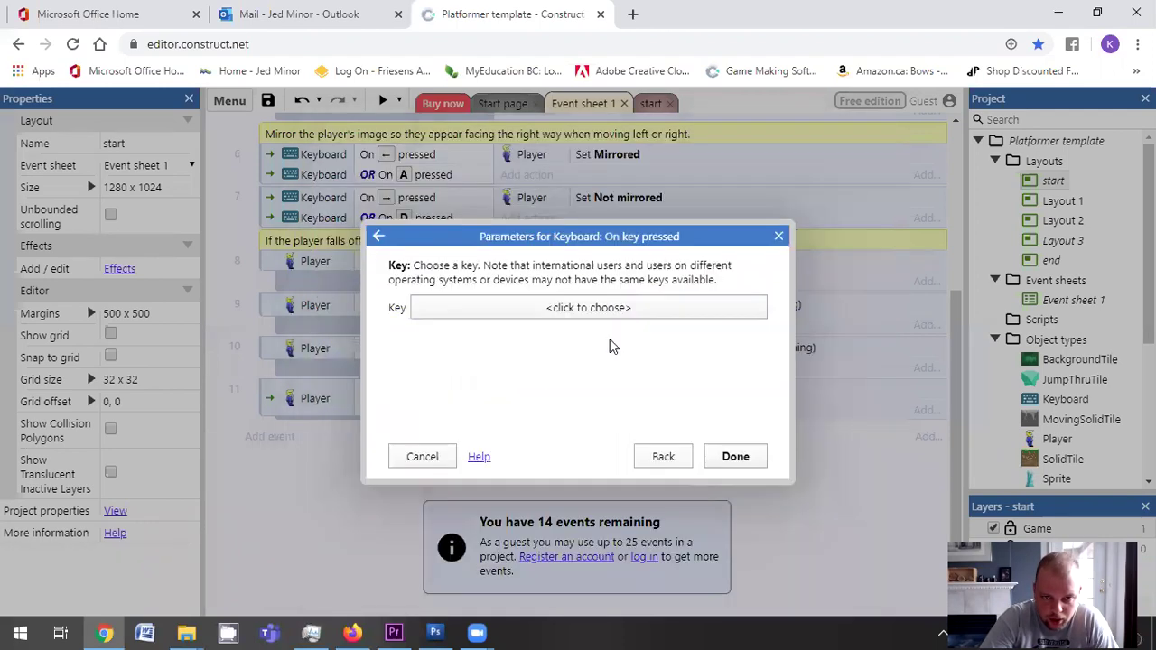
key(Return)
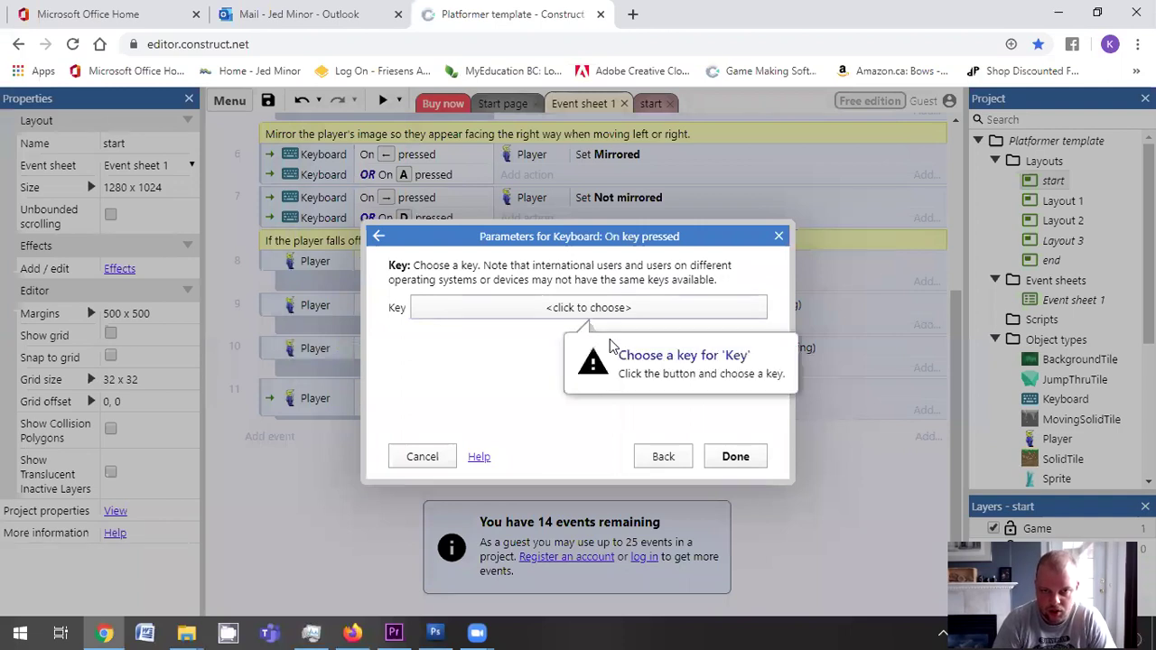
click(609, 312)
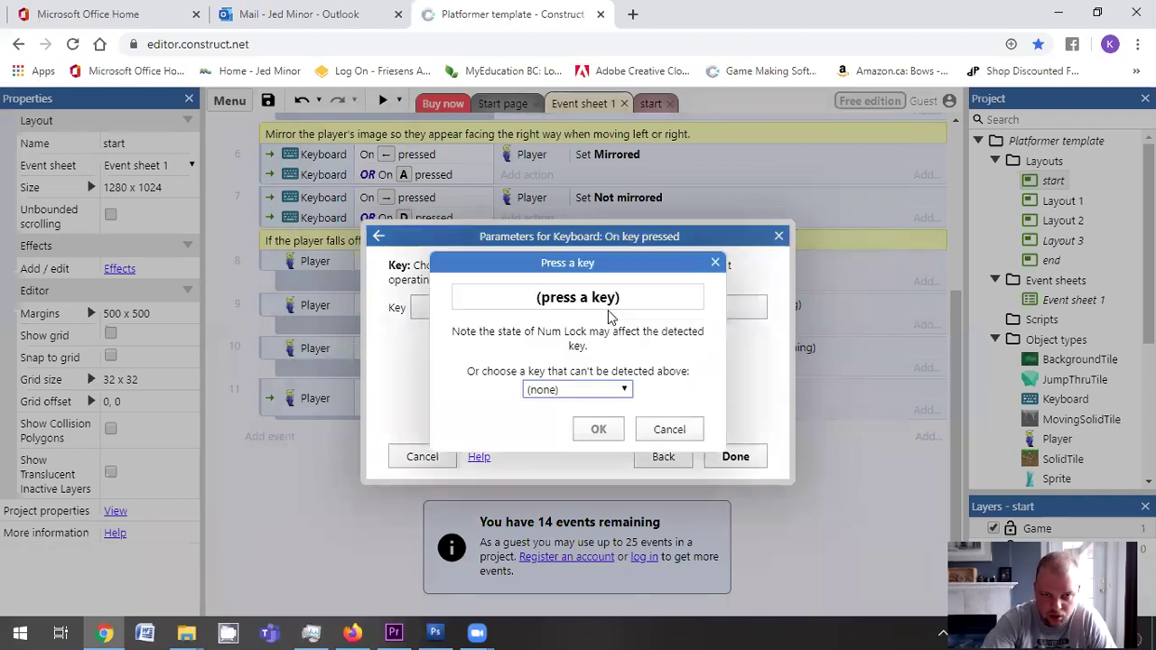
click(622, 390)
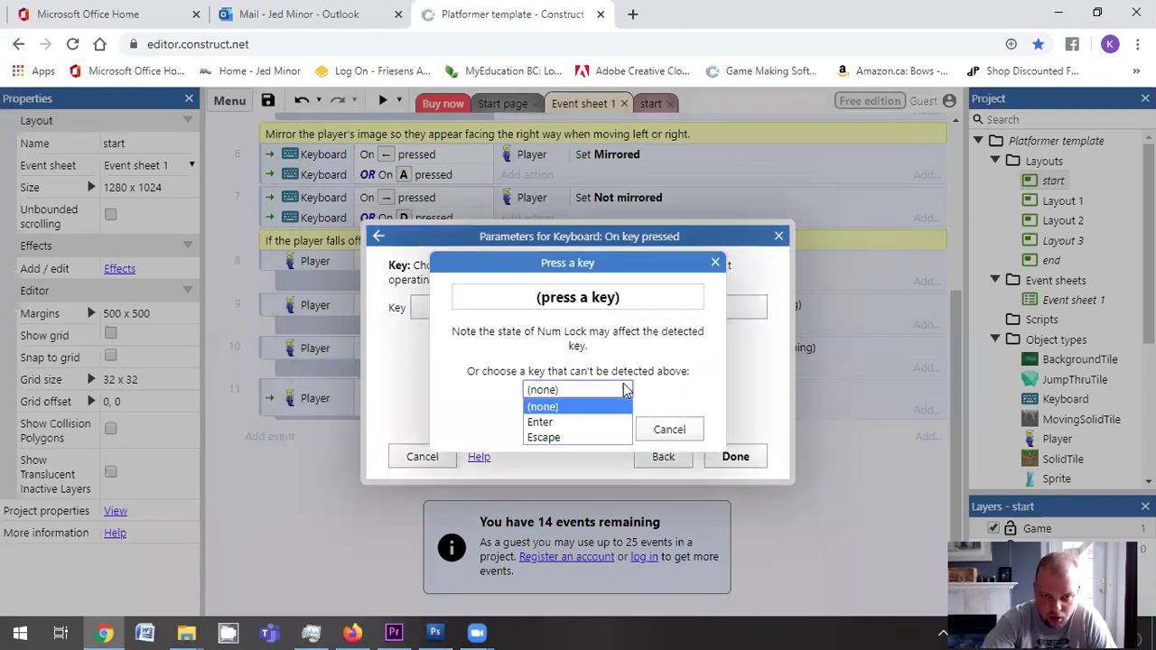
click(606, 427)
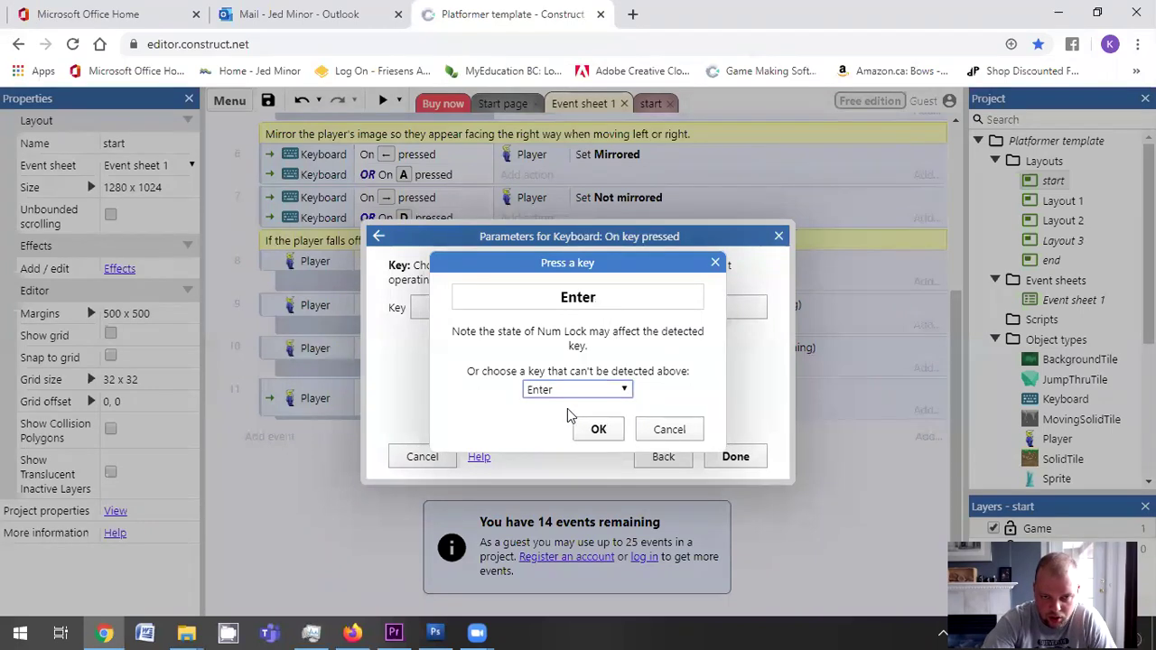
click(607, 433)
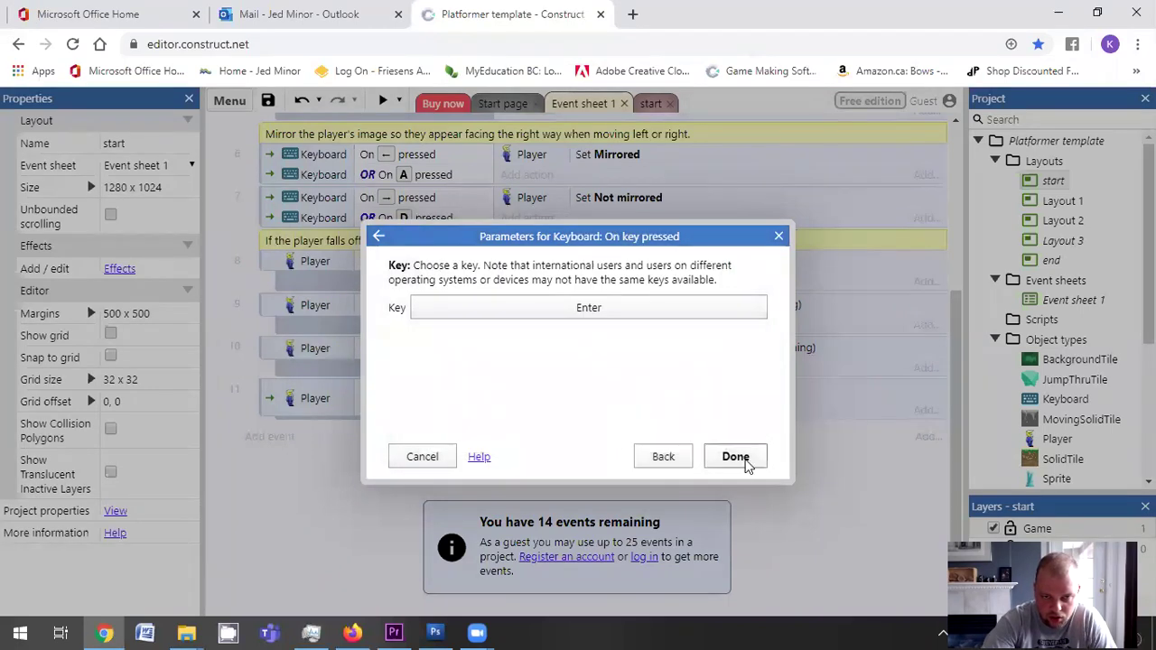
click(746, 460)
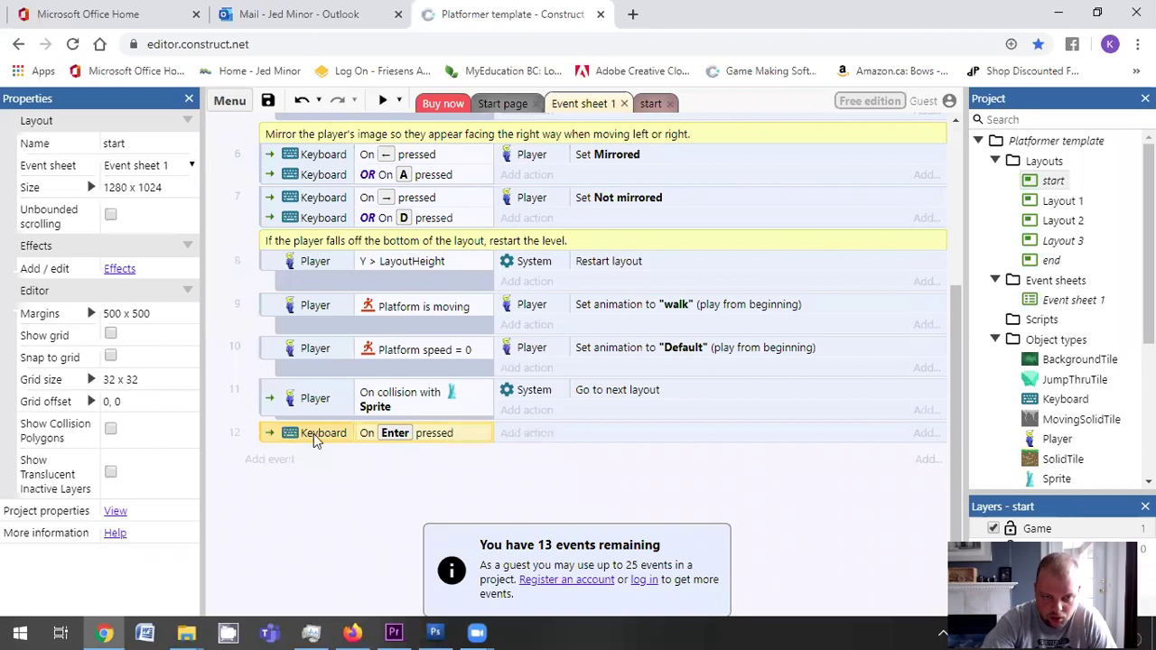
Add the System action Go to next/previous layout, set to next, to the Enter key event
click(527, 433)
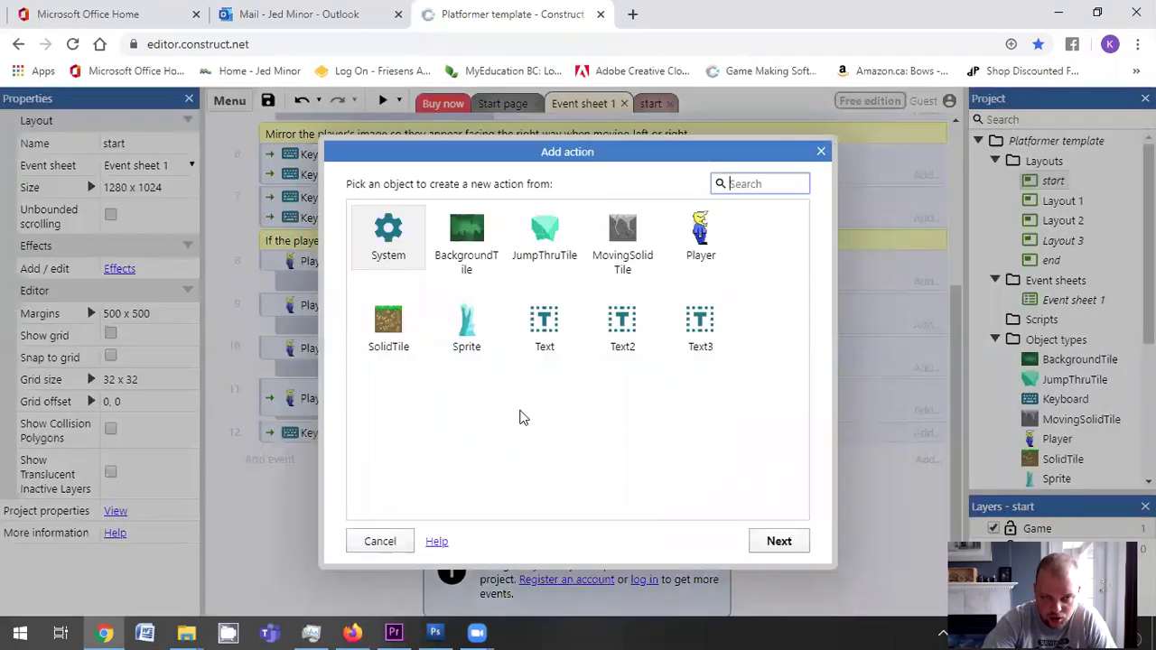
double_click(391, 239)
scroll(630, 395, down, 4)
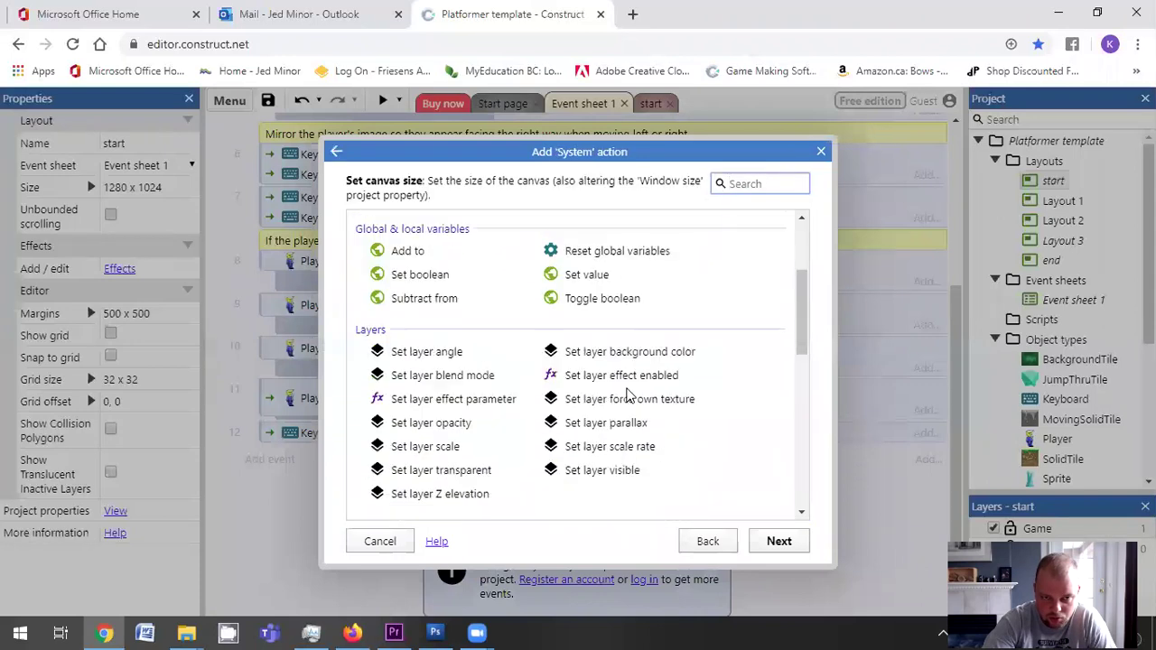
scroll(630, 395, down, 2)
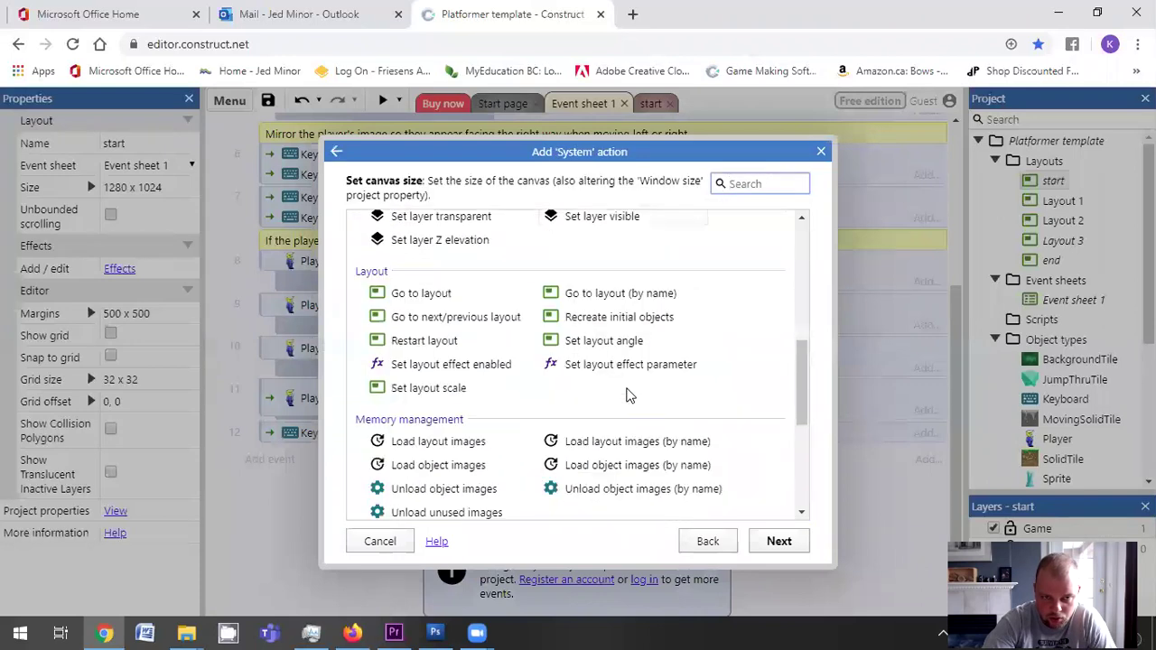
double_click(443, 323)
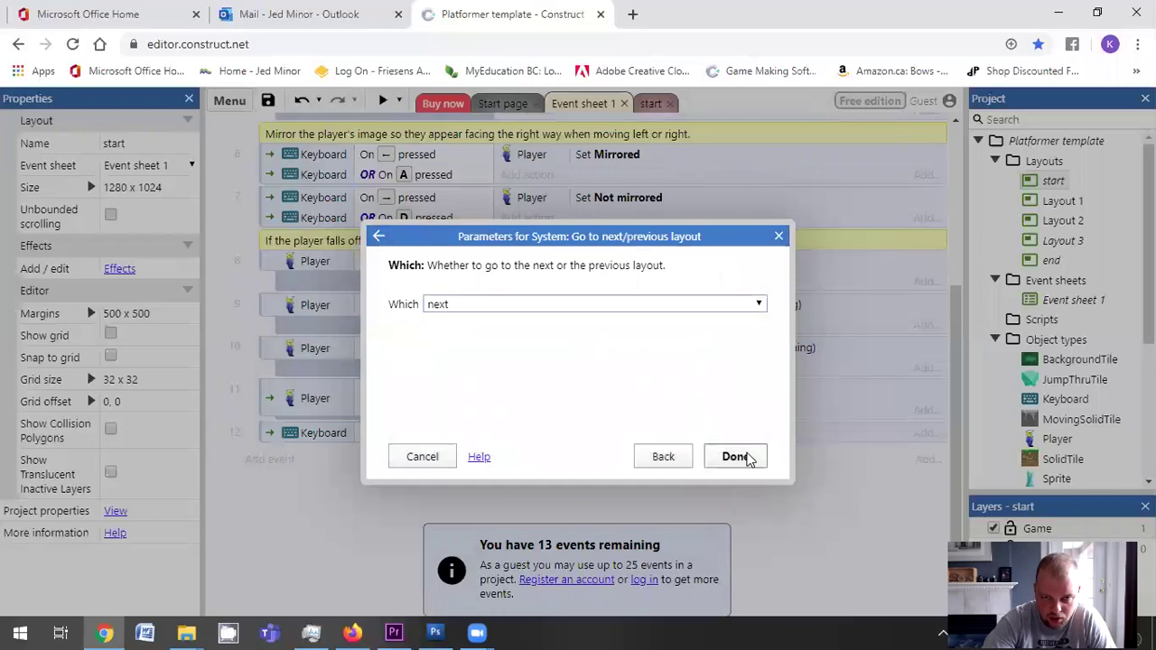
click(734, 457)
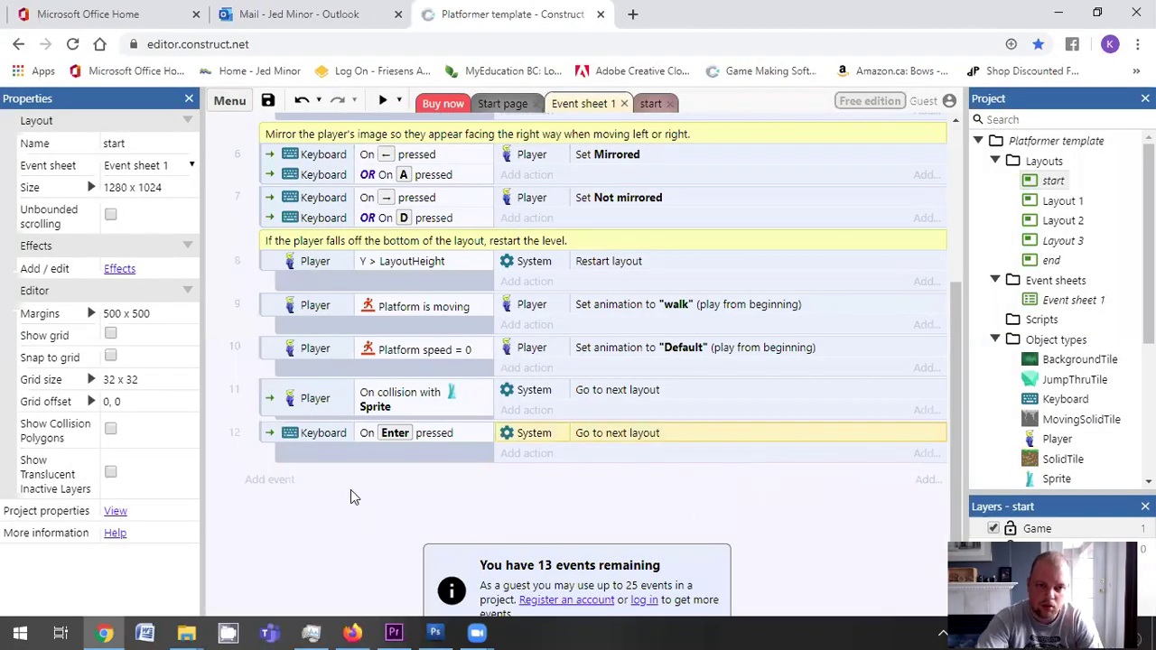
click(273, 480)
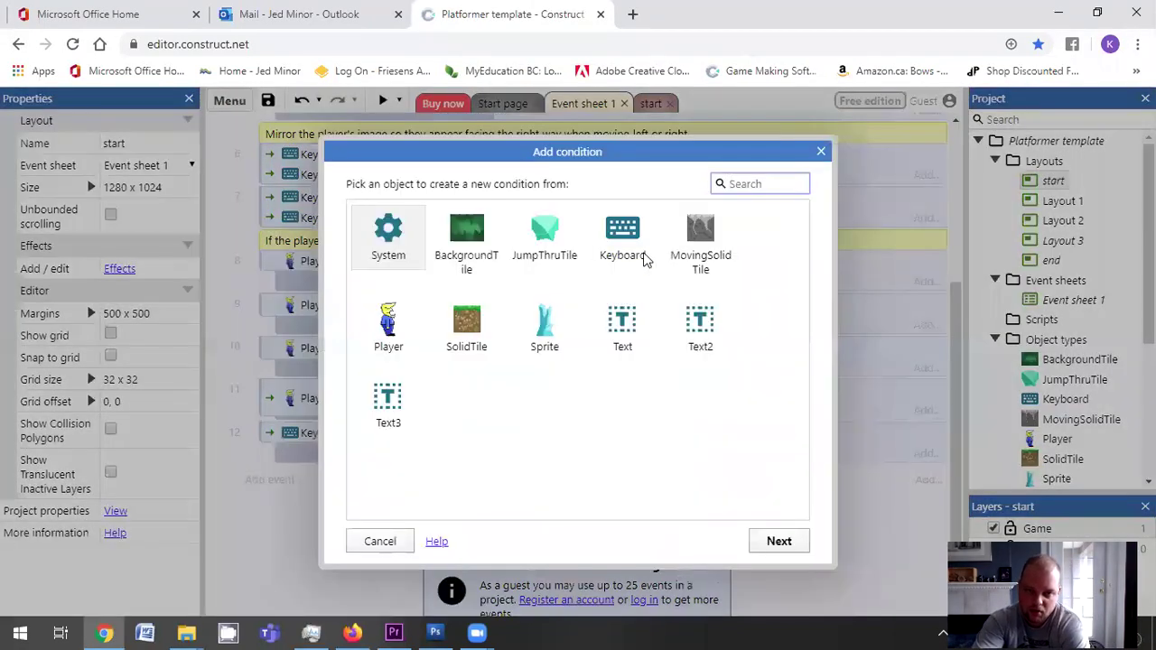
double_click(629, 228)
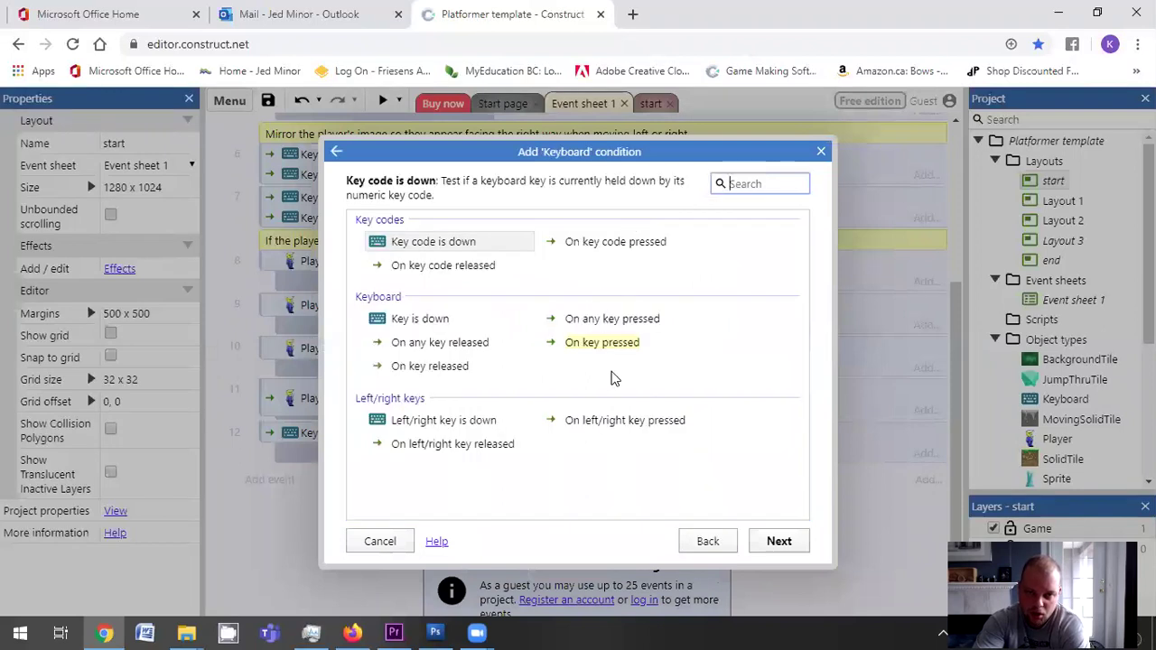
double_click(613, 350)
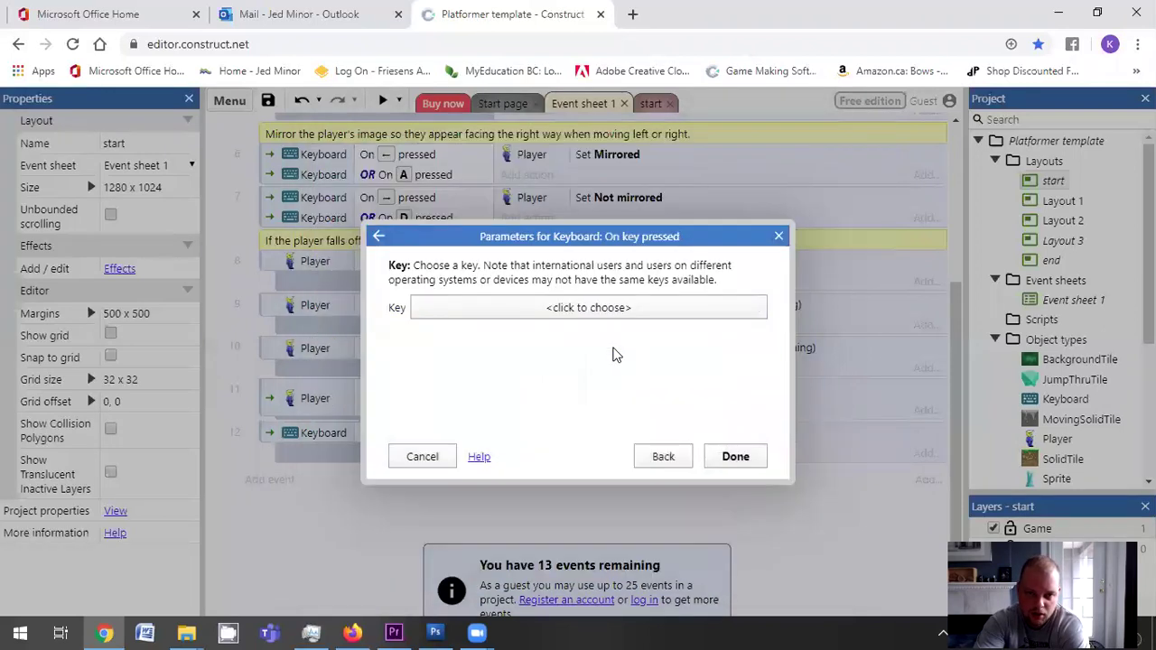
click(617, 308)
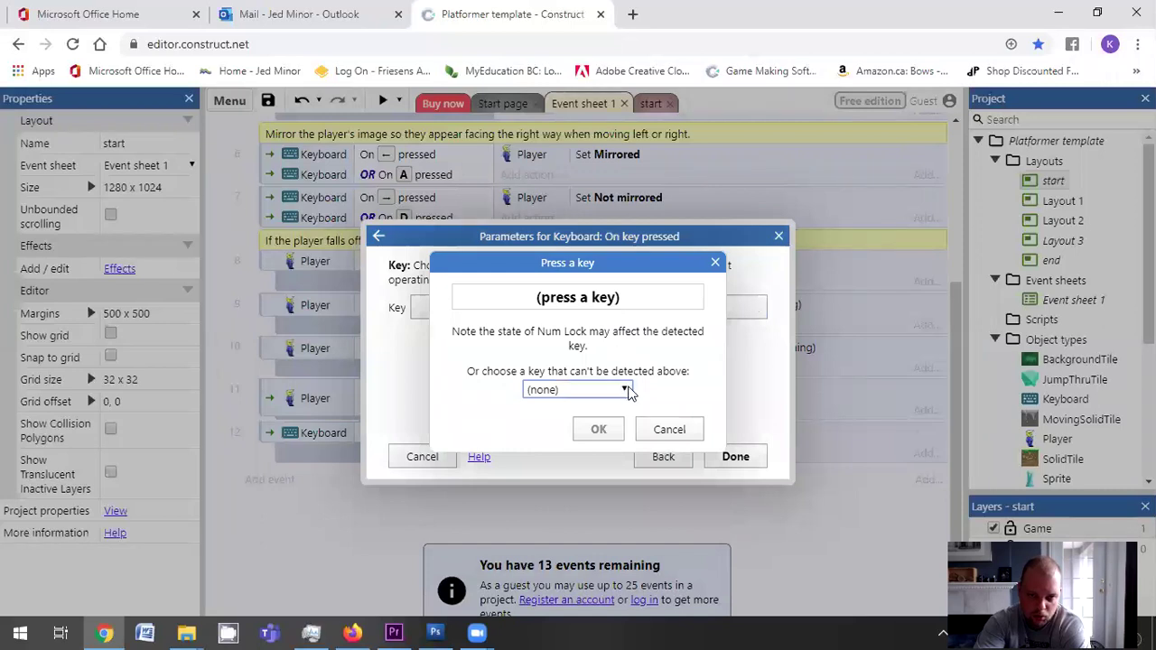
click(625, 390)
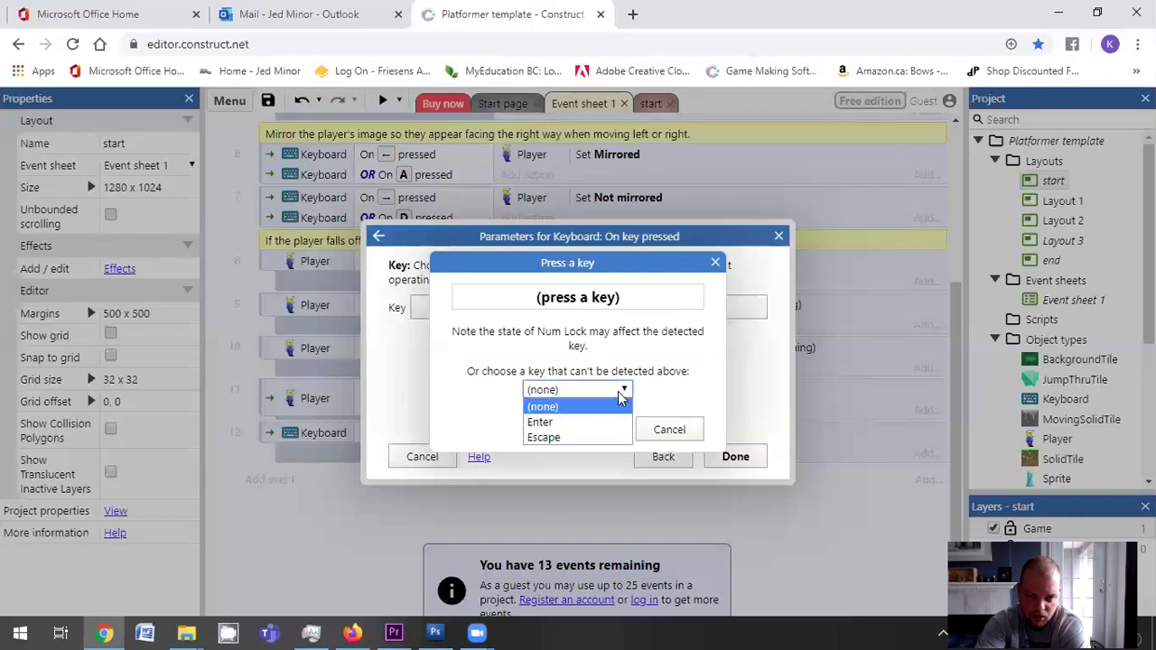
click(687, 427)
click(681, 430)
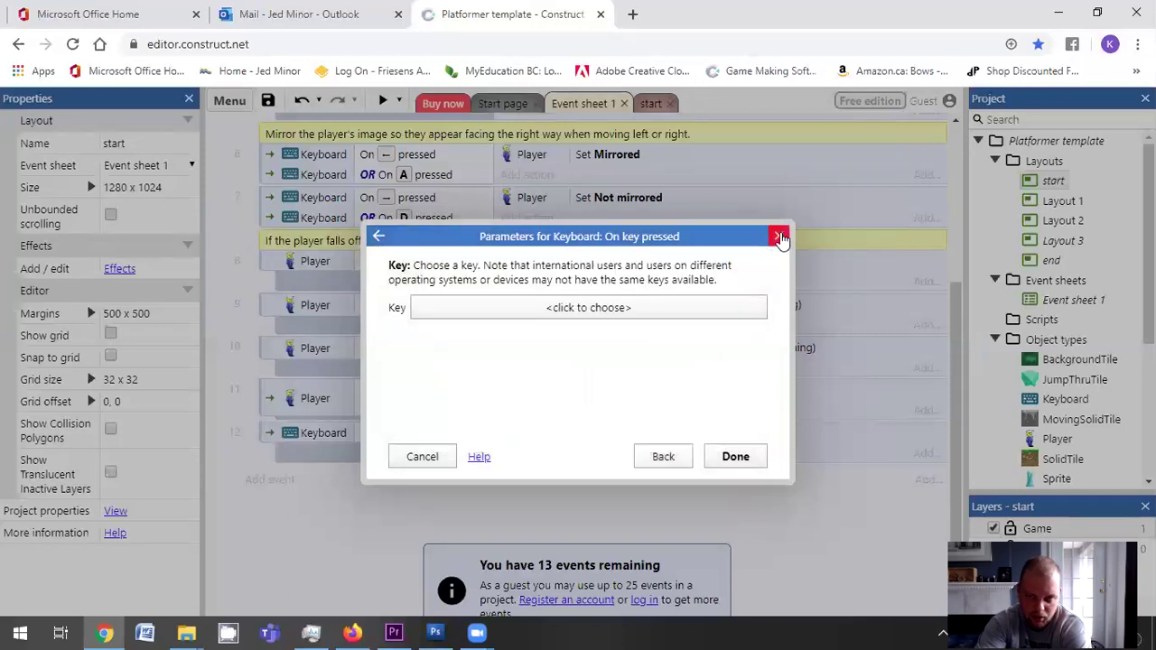
click(779, 236)
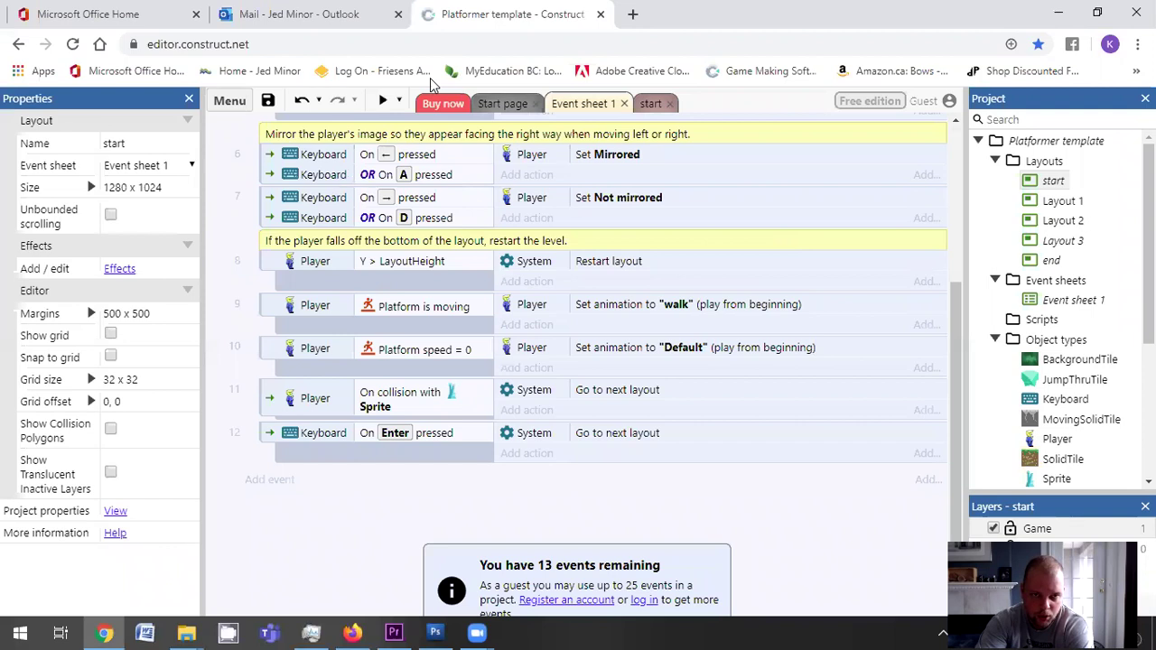
Preview the start layout, start the game with the Enter key, and play the first level through to the crystal sprite
click(650, 104)
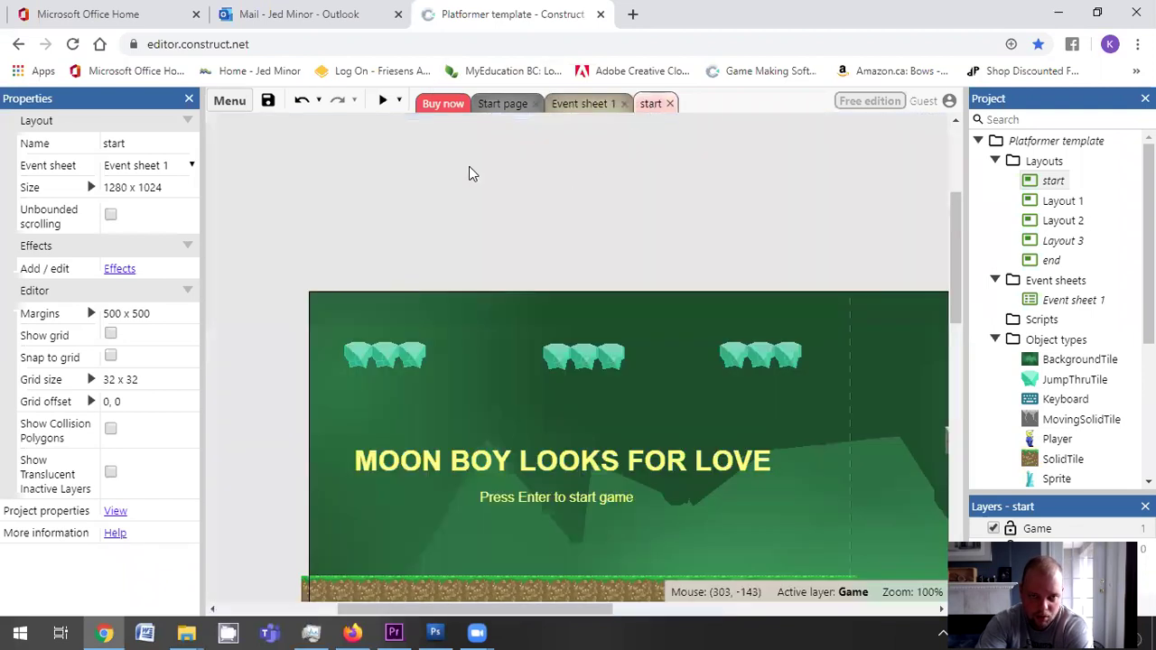
click(384, 101)
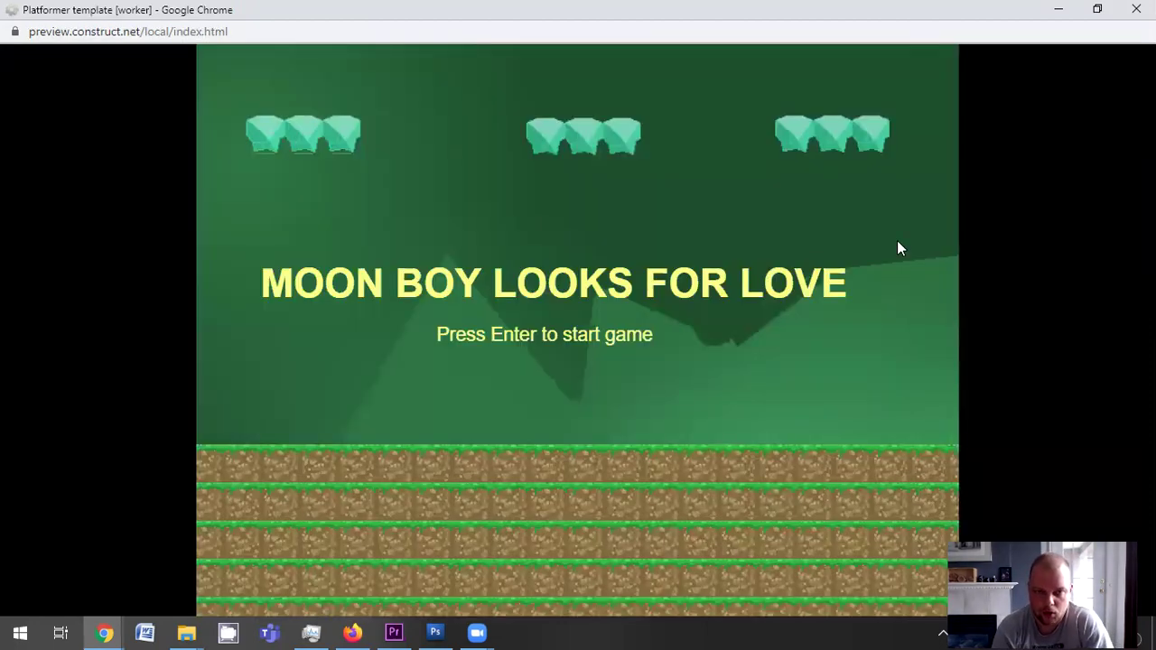
key(Return)
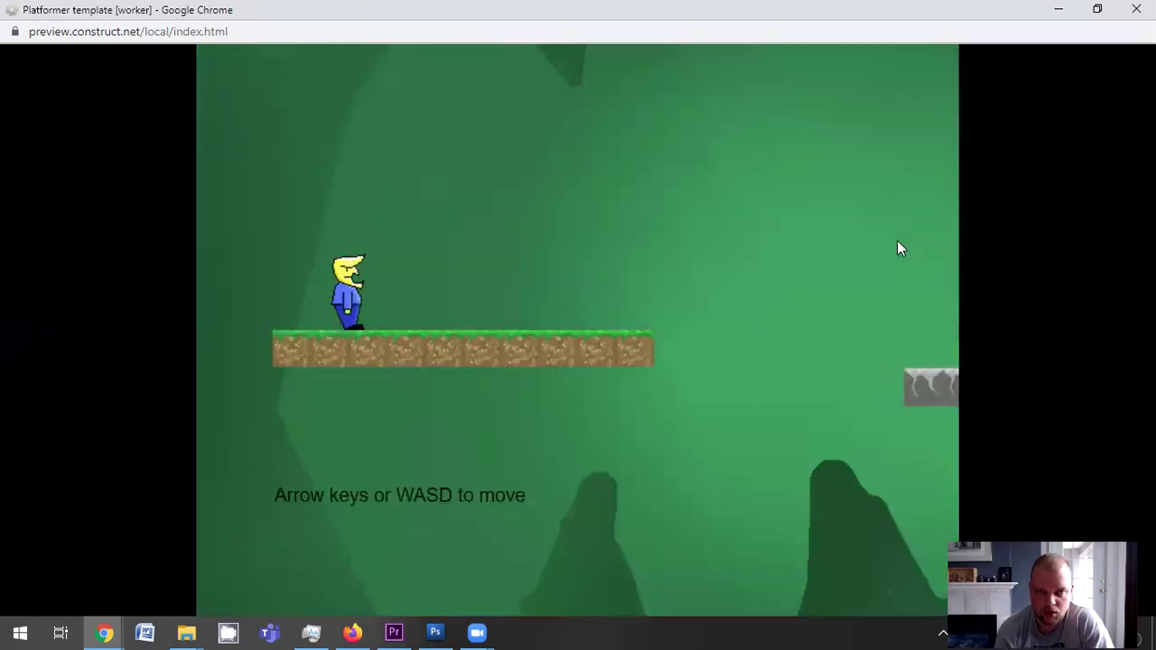
key(Right)
key(Up)
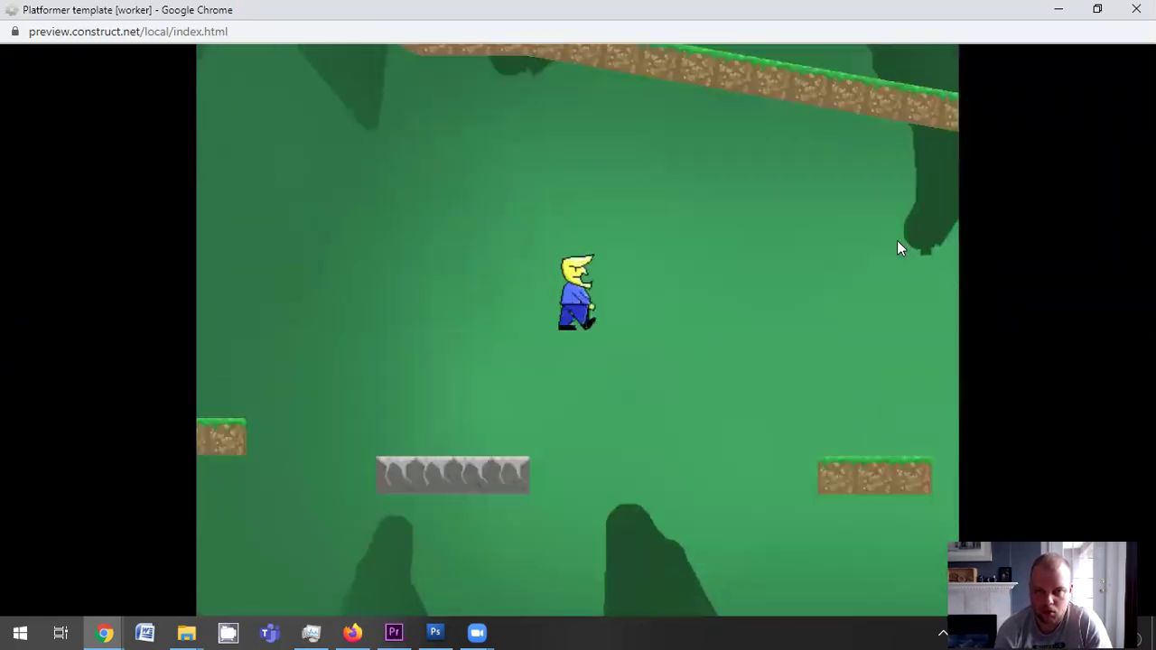
key(Up)
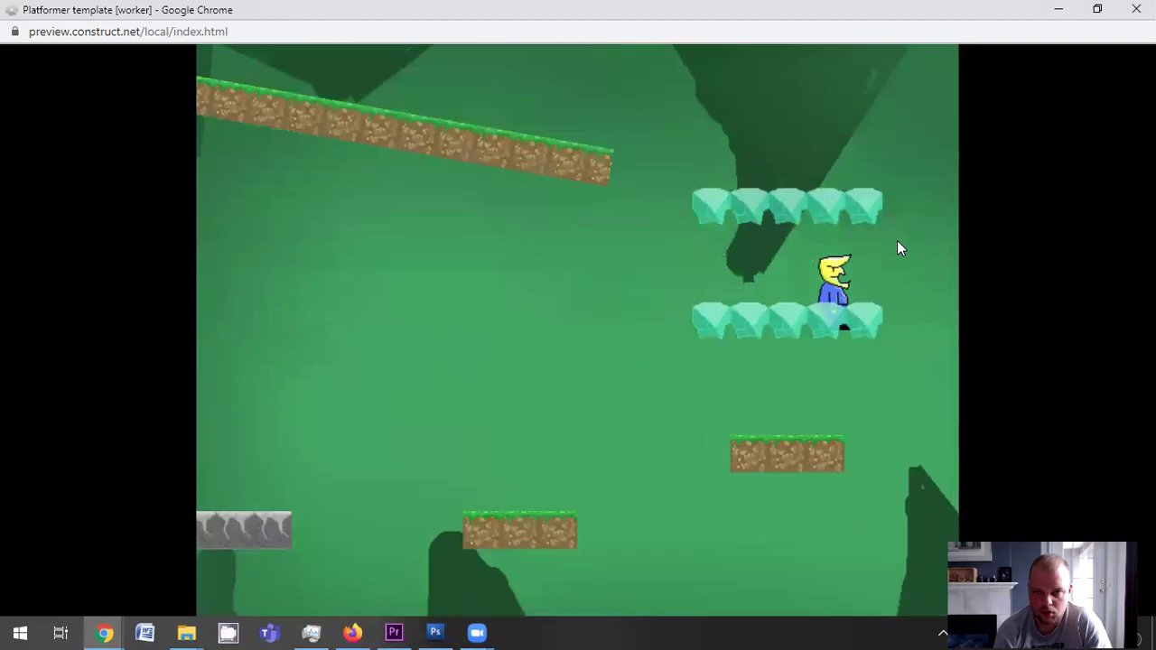
key(Left)
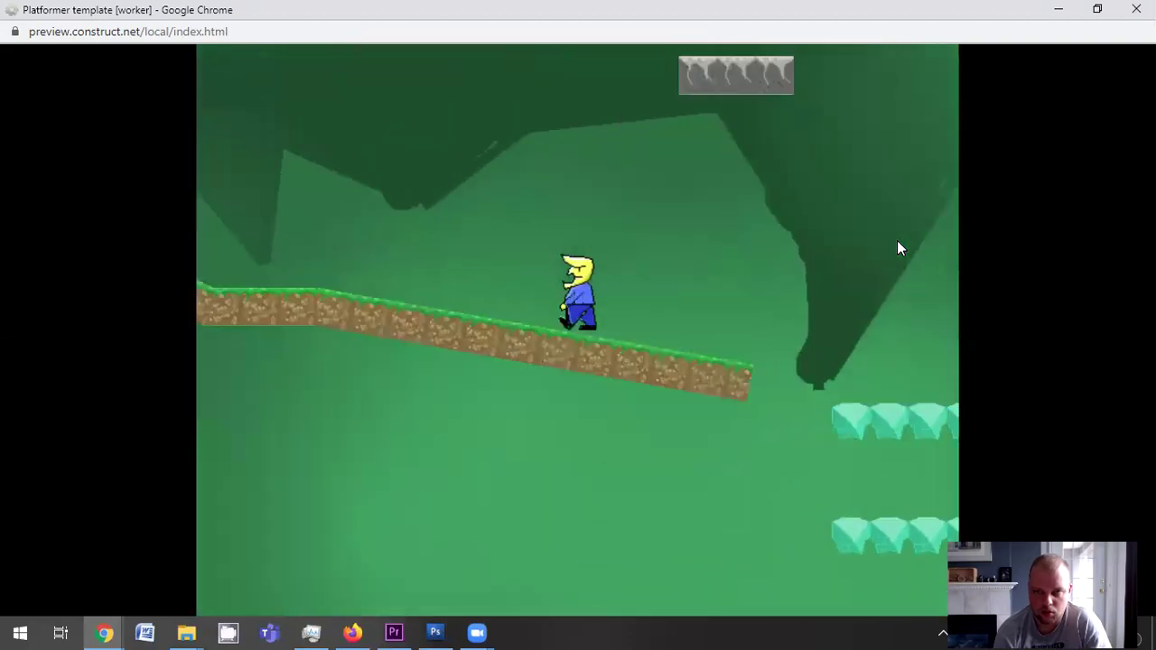
key(Right)
key(Up)
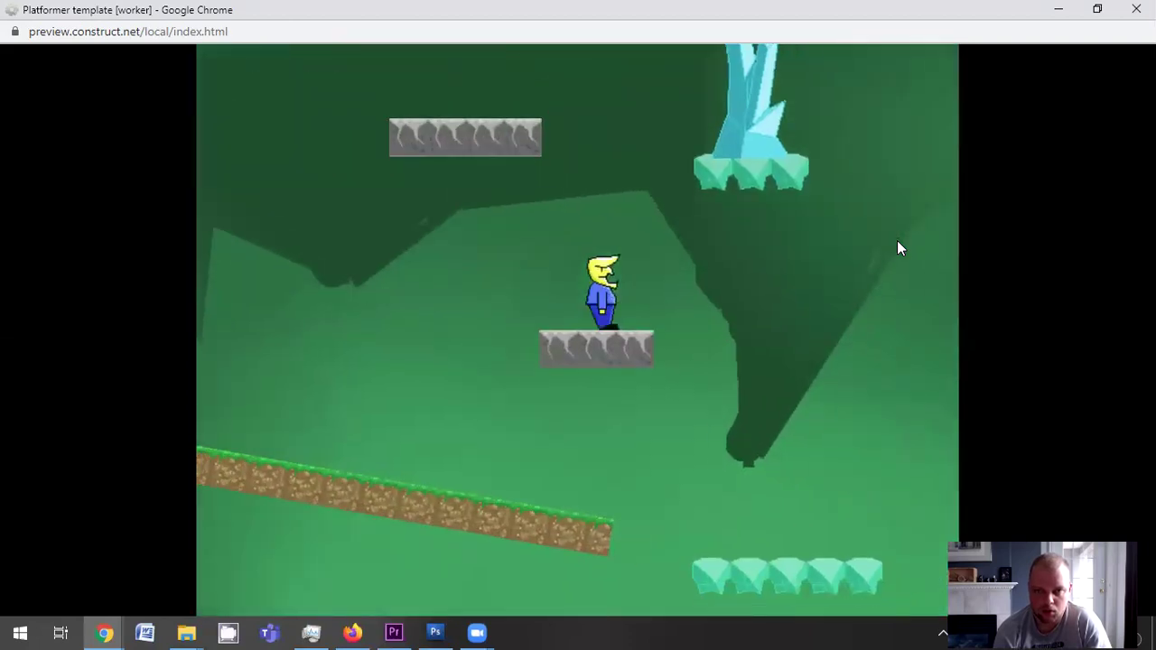
key(Up)
key(Right)
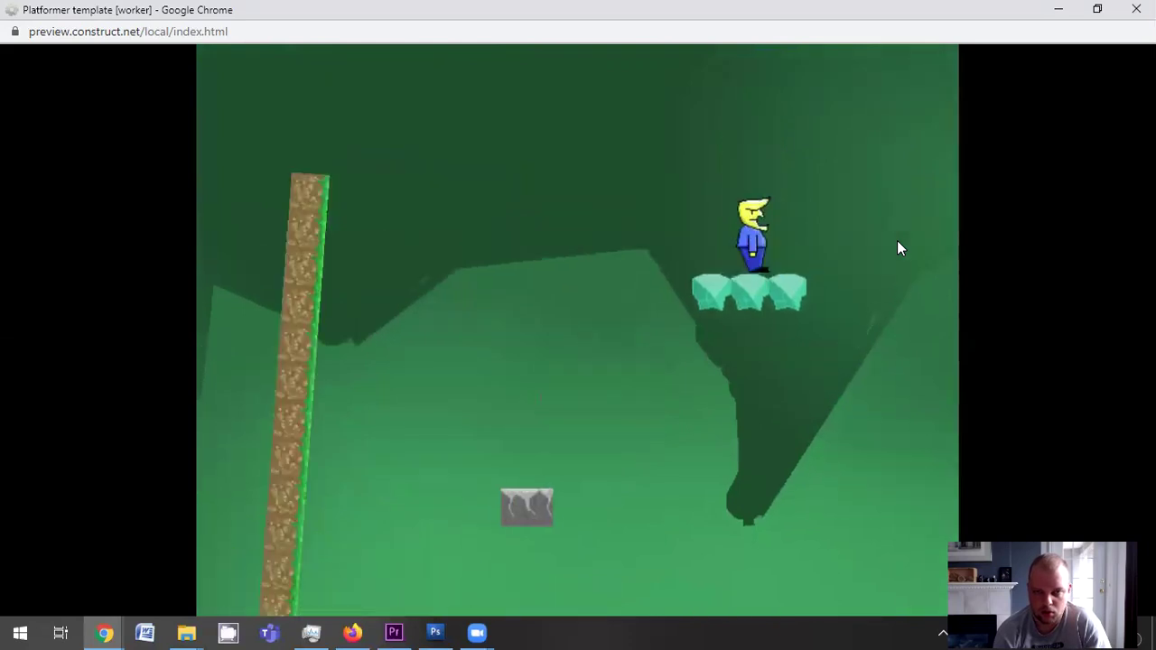
Play-test the second level by moving and jumping between its platforms, and close the preview
key(Up)
key(Left)
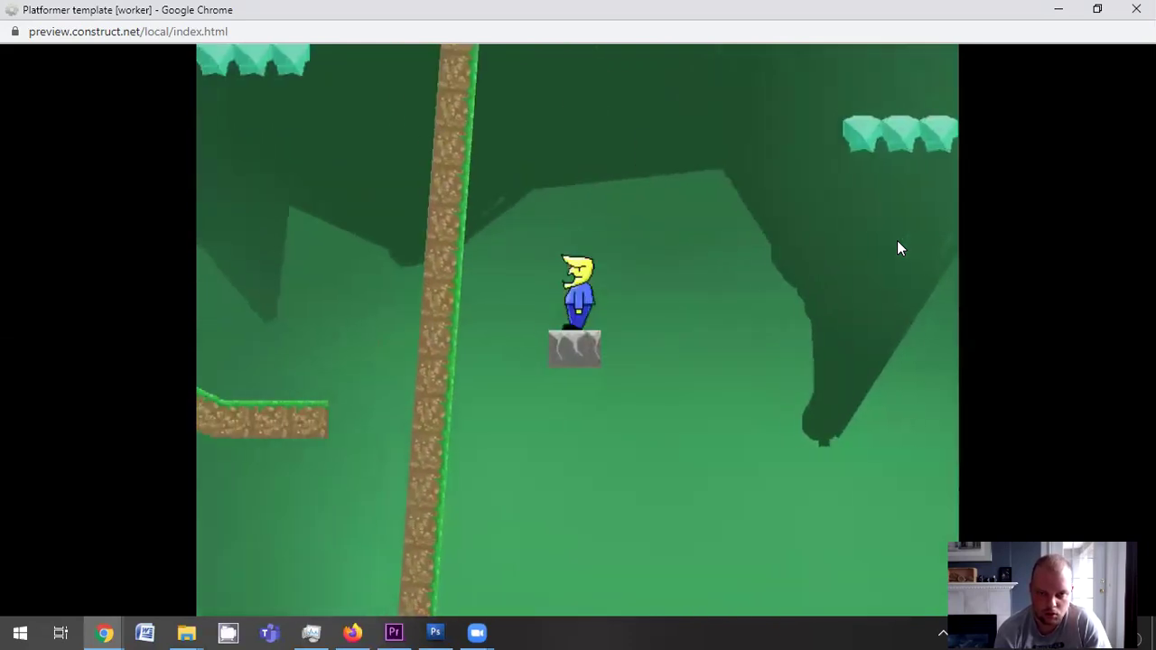
key(Up)
key(Left)
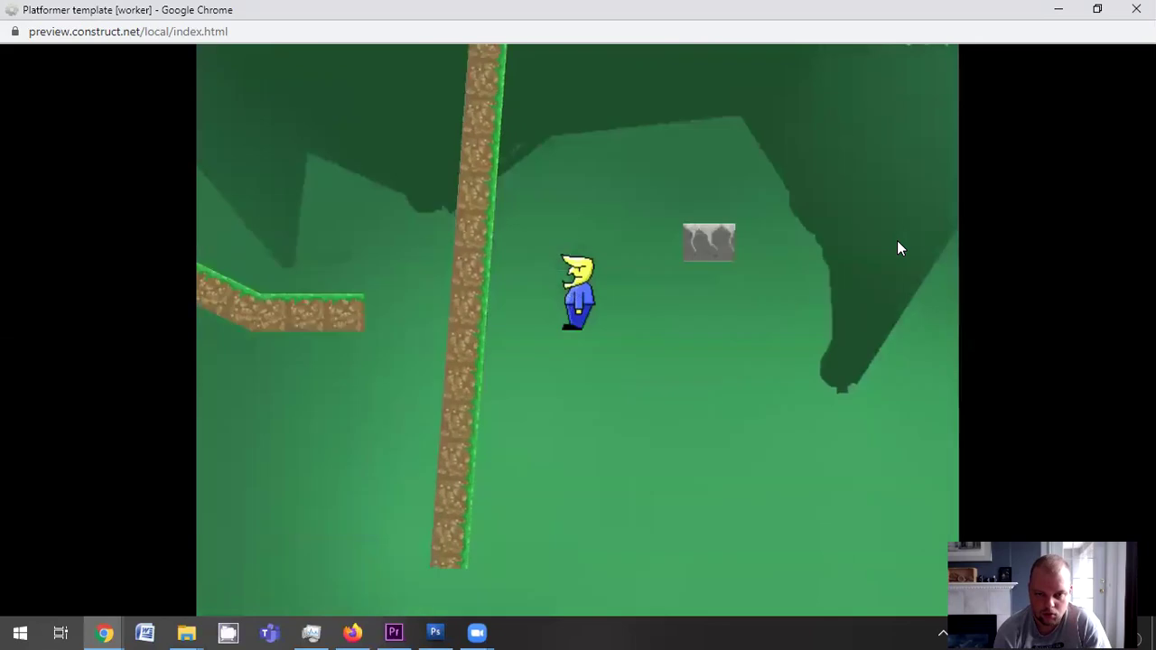
key(Left)
key(Right)
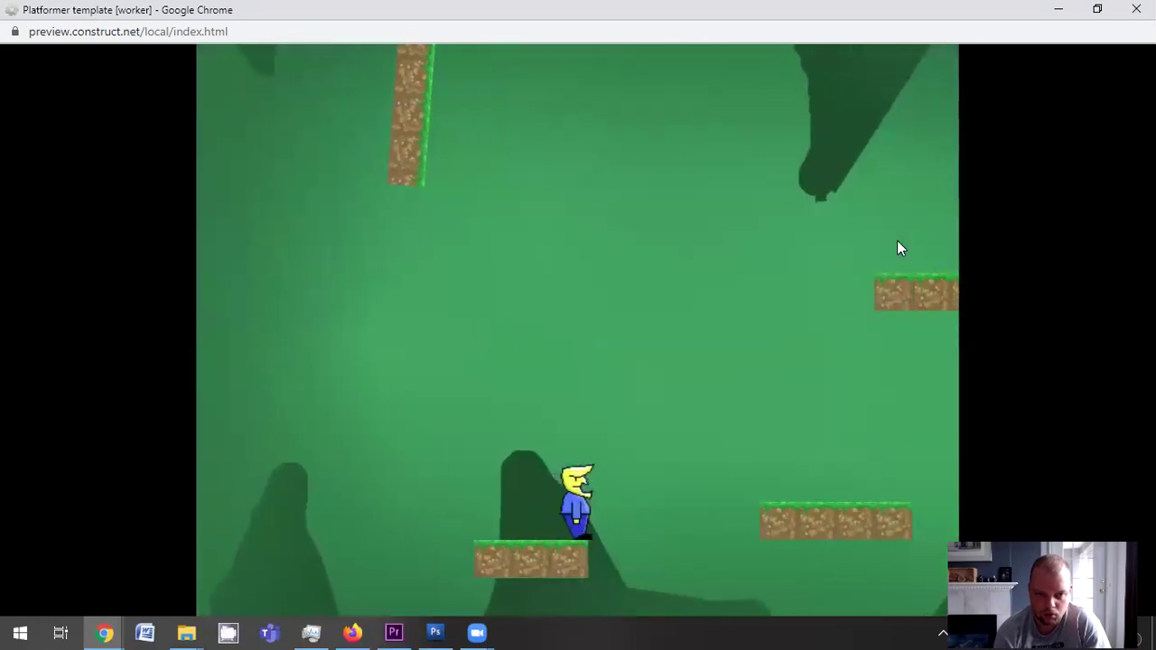
key(Left)
key(Up)
key(Right)
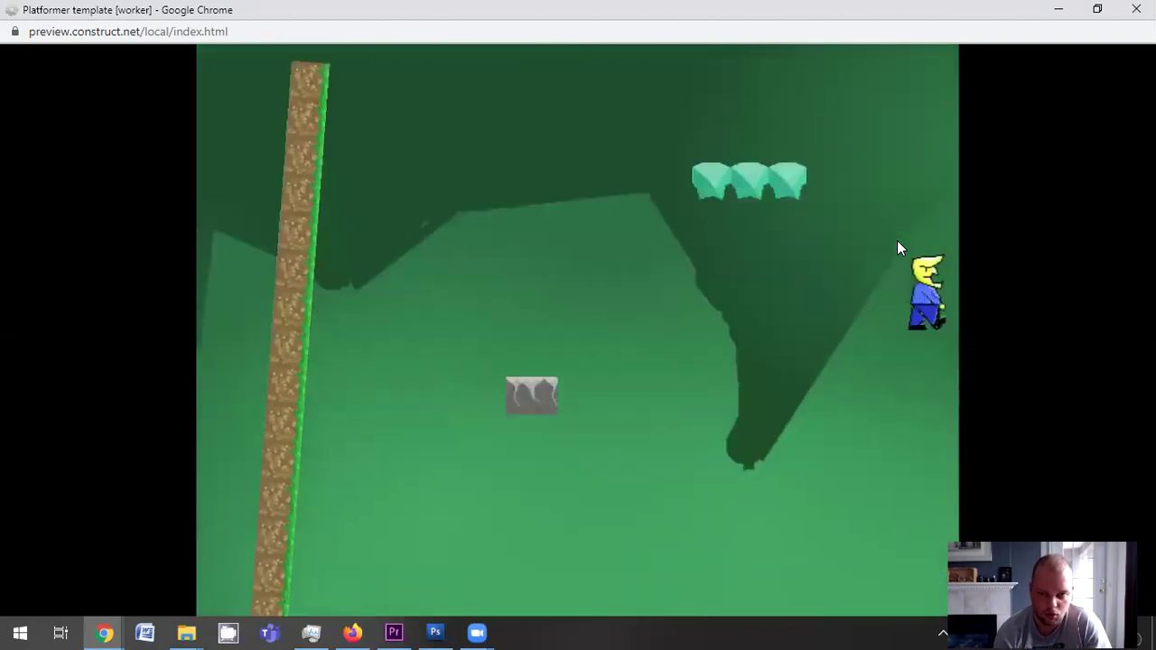
key(Right)
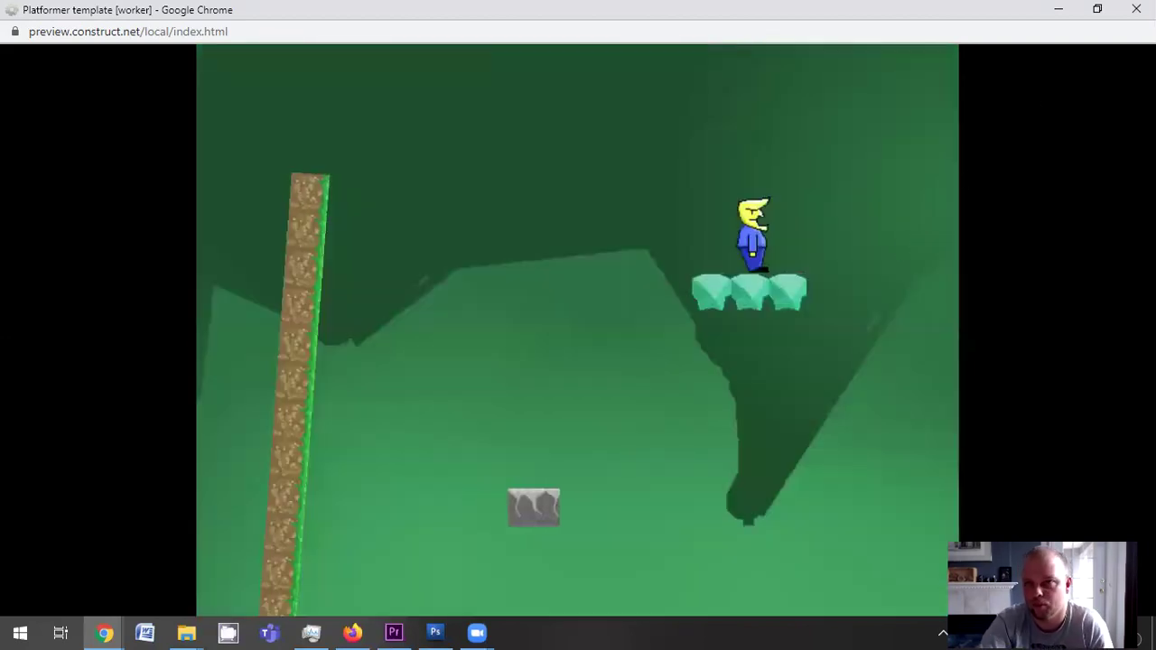
click(1136, 9)
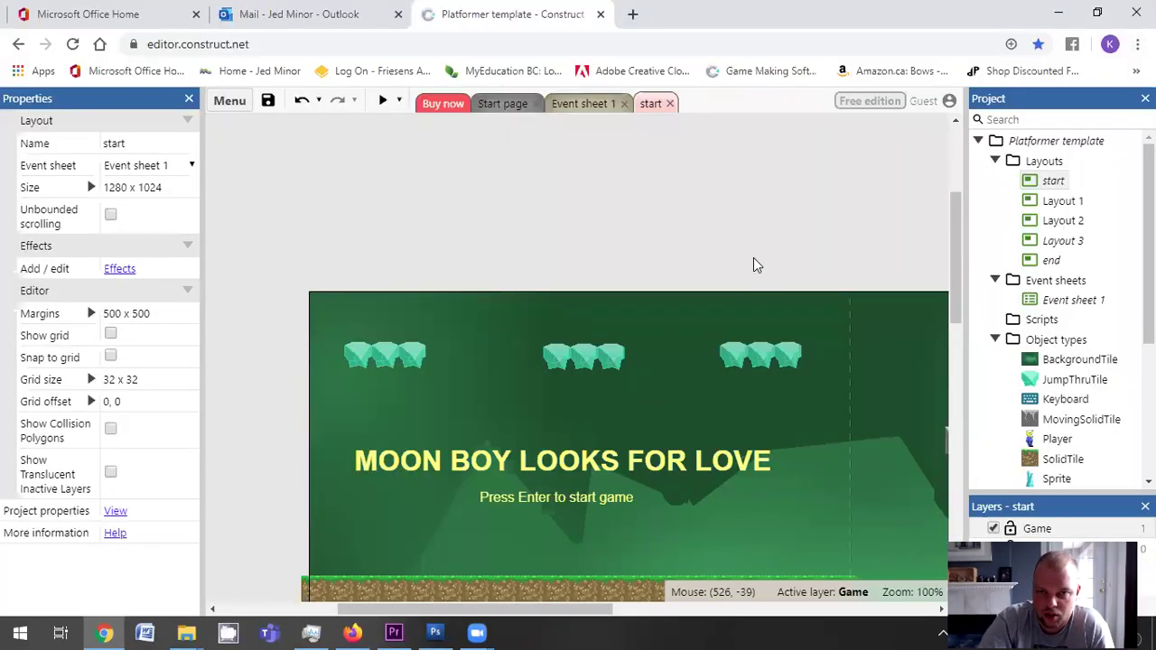
Open the end layout and delete the Player object from it
scroll(792, 330, down, 1)
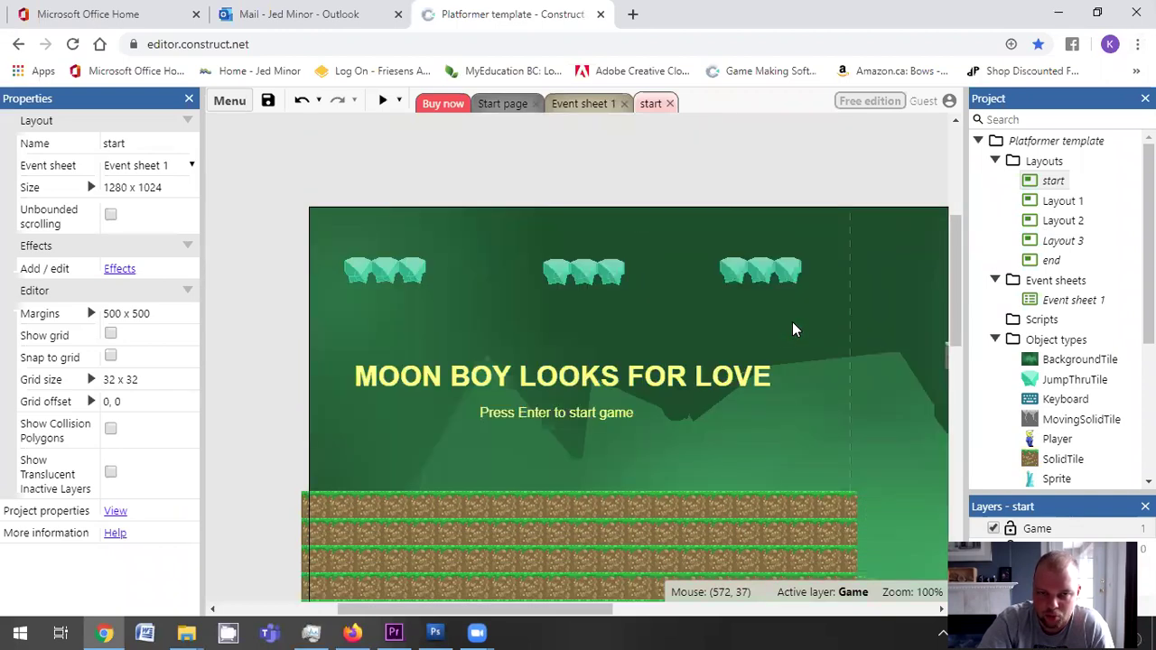
scroll(792, 330, down, 1)
scroll(793, 329, up, 1)
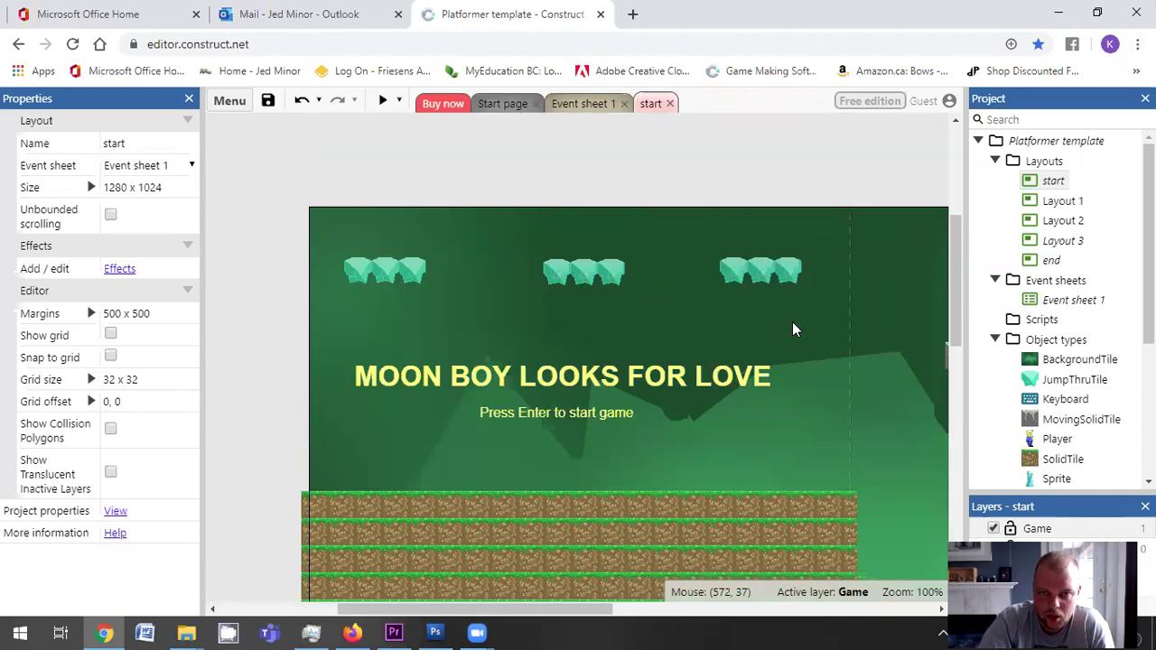
double_click(1053, 261)
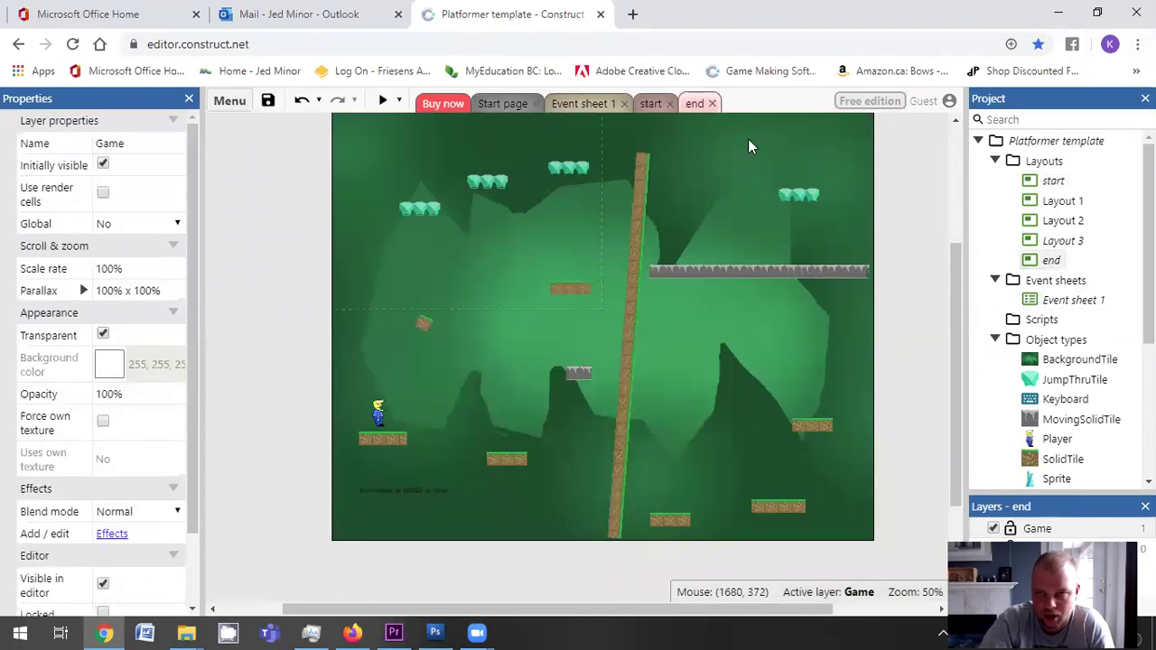
click(379, 412)
key(Delete)
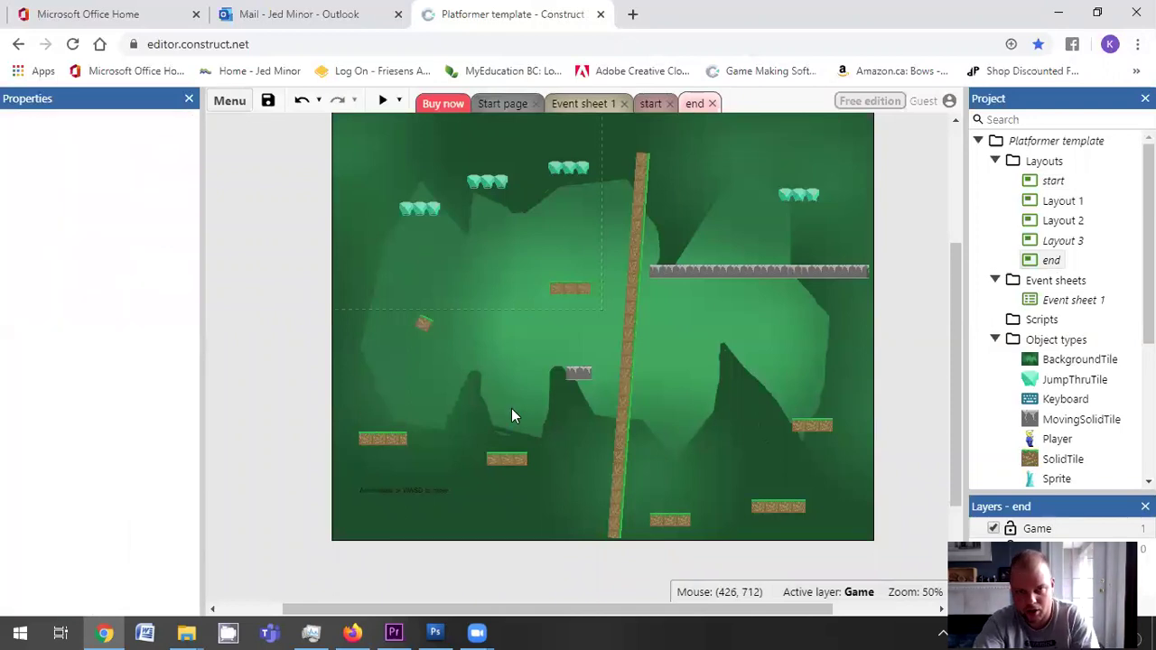
Delete the 96 x 32 SolidTile platform just beside the tall slanted column in the end layout
scroll(459, 268, up, 3)
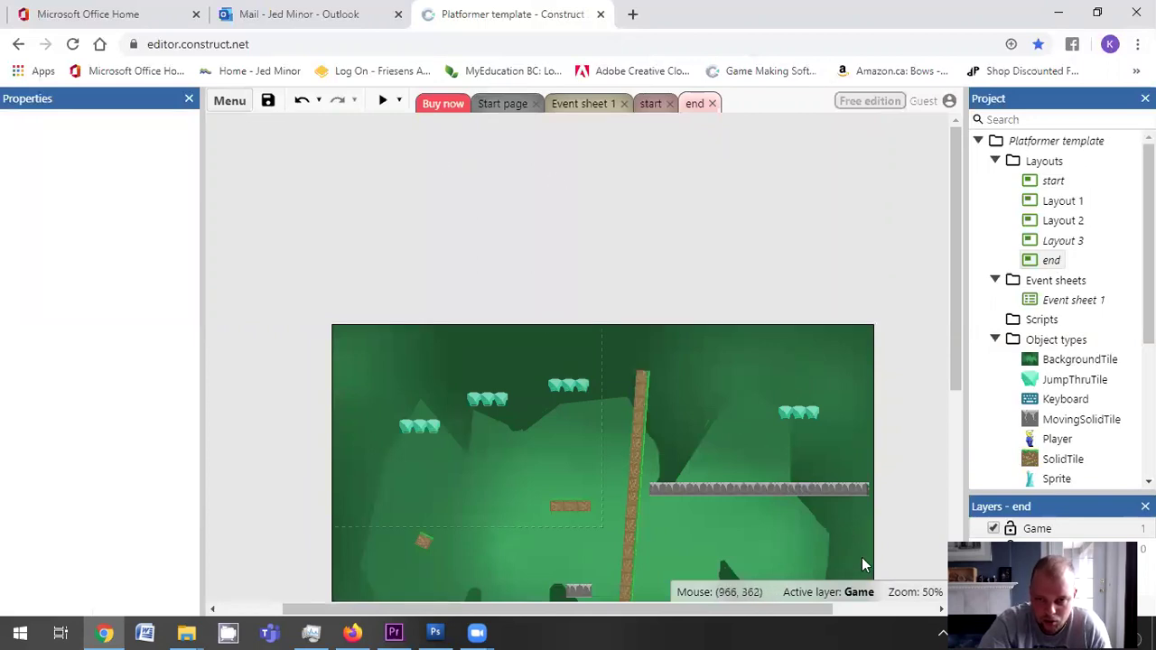
right_click(536, 457)
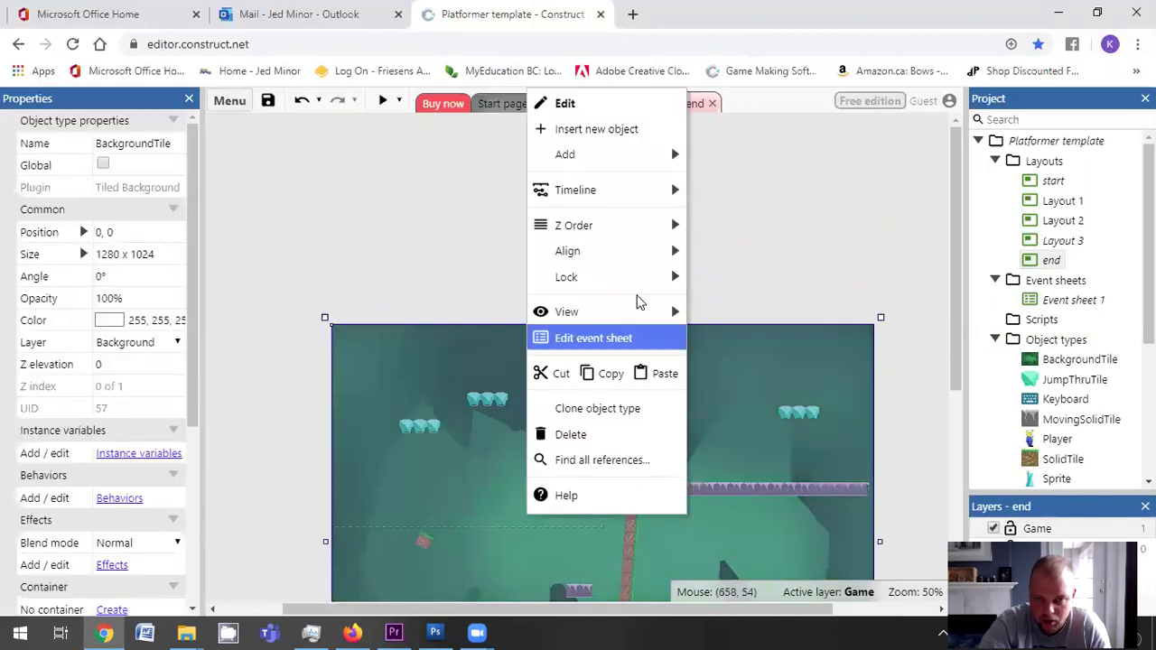
mouse_move(666, 313)
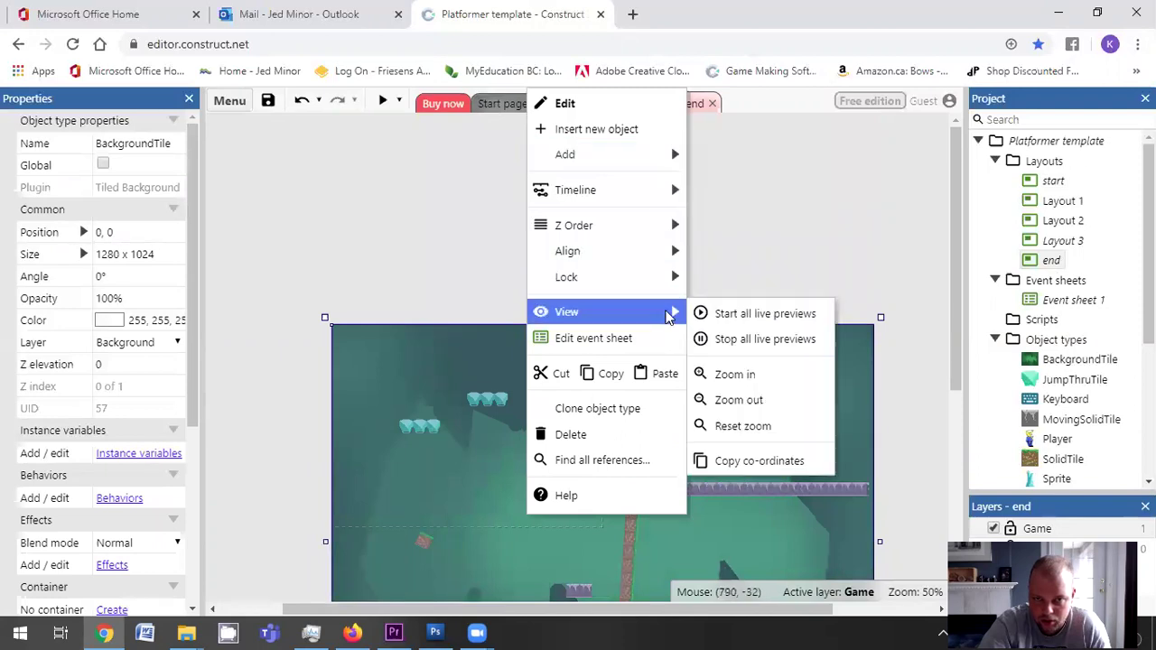
click(751, 373)
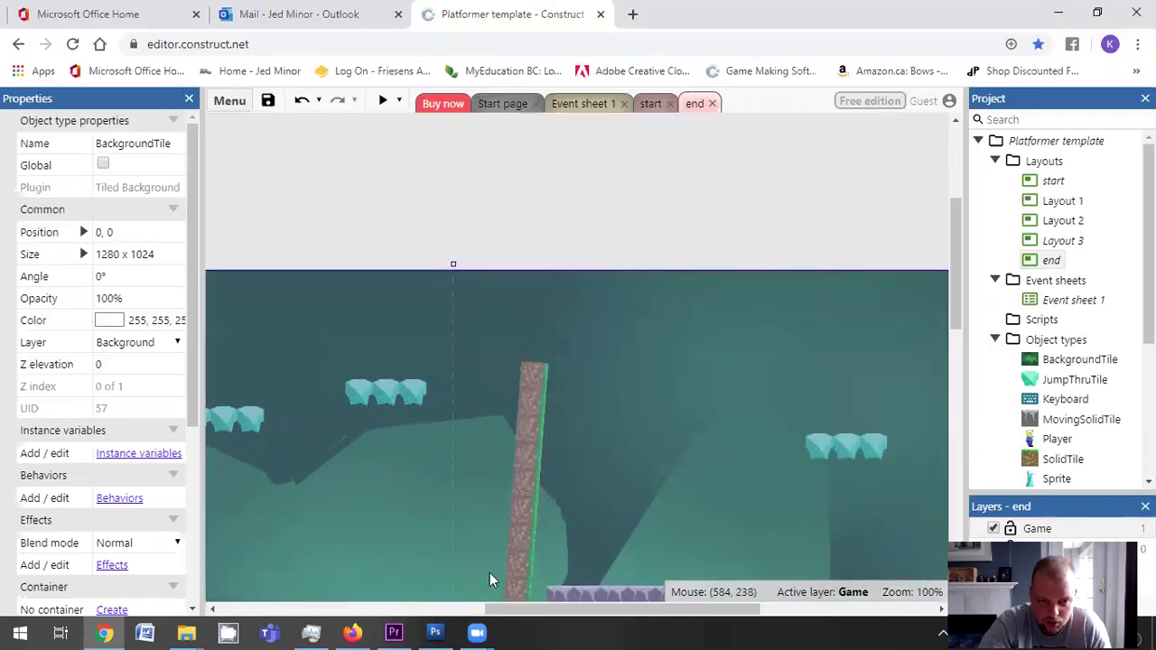
drag(524, 612, 460, 611)
scroll(533, 524, down, 2)
scroll(532, 524, down, 2)
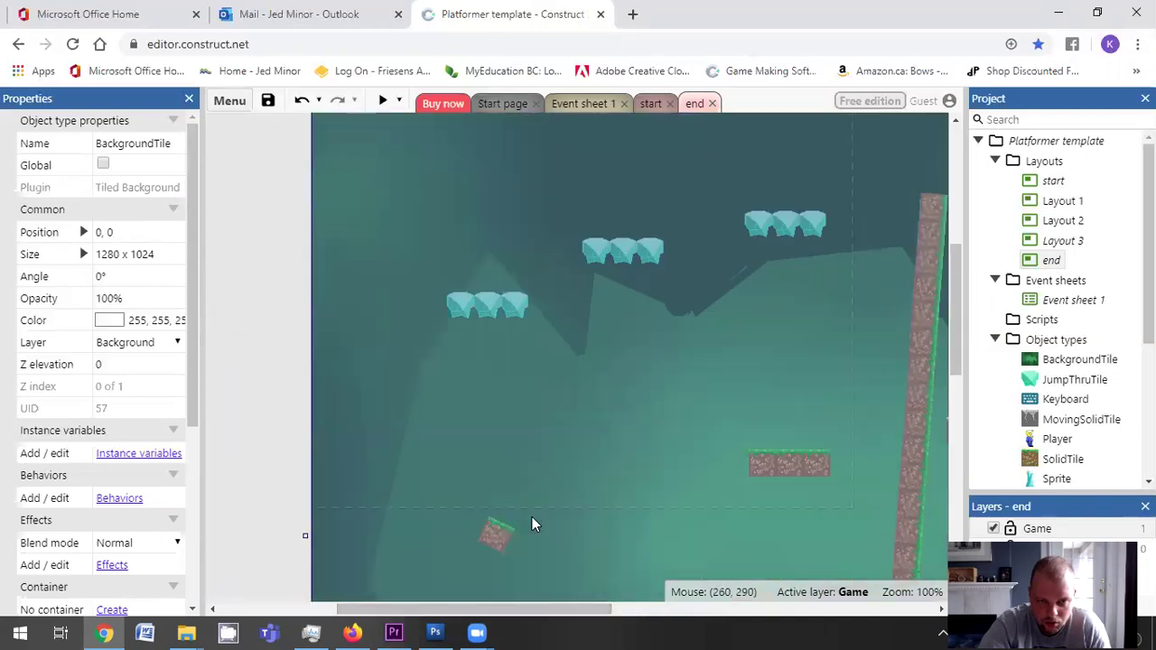
click(802, 463)
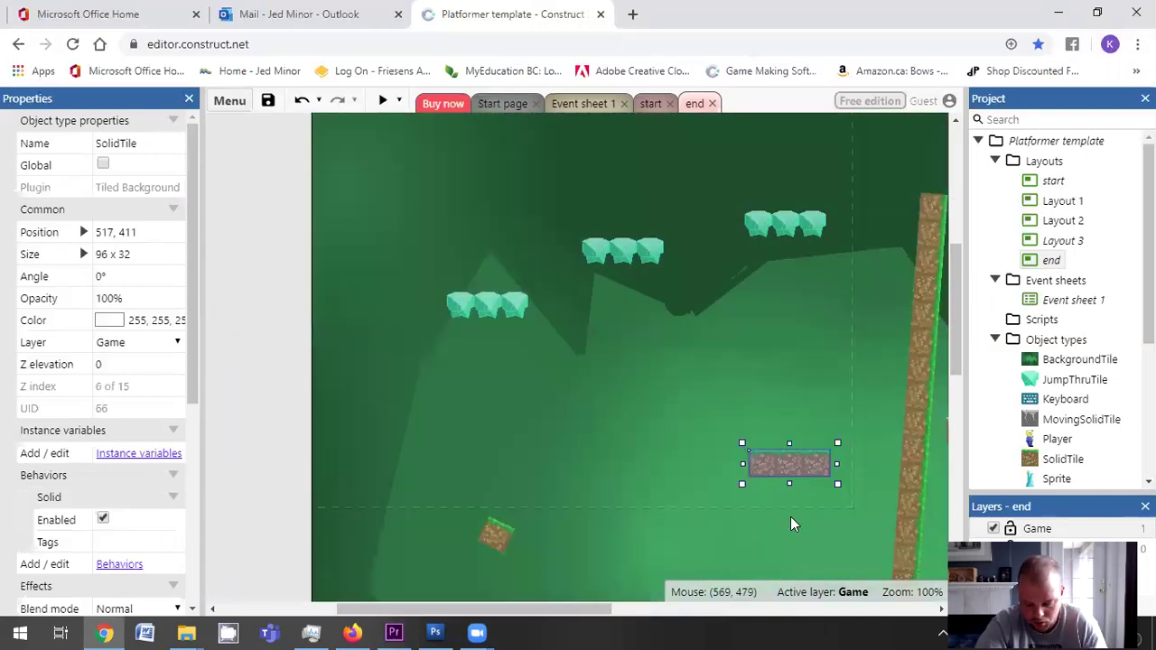
key(Delete)
Delete the three JumpThruTile platforms between the layout's left edge and the tall slanted column
click(514, 312)
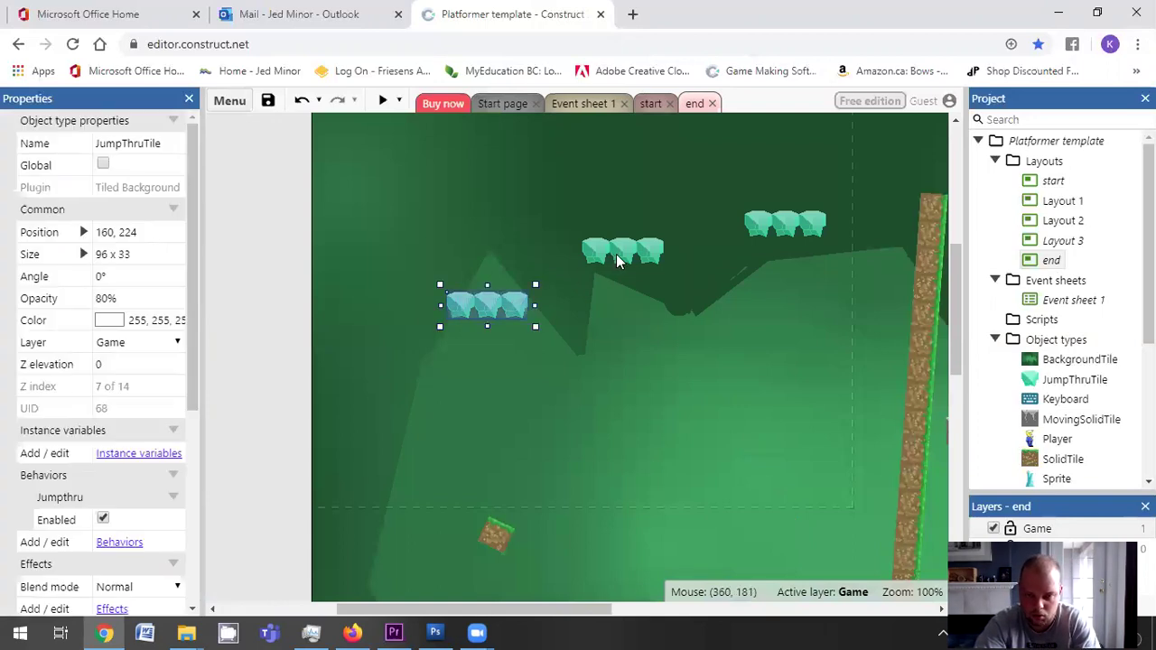
key(Delete)
click(618, 255)
key(Delete)
click(785, 227)
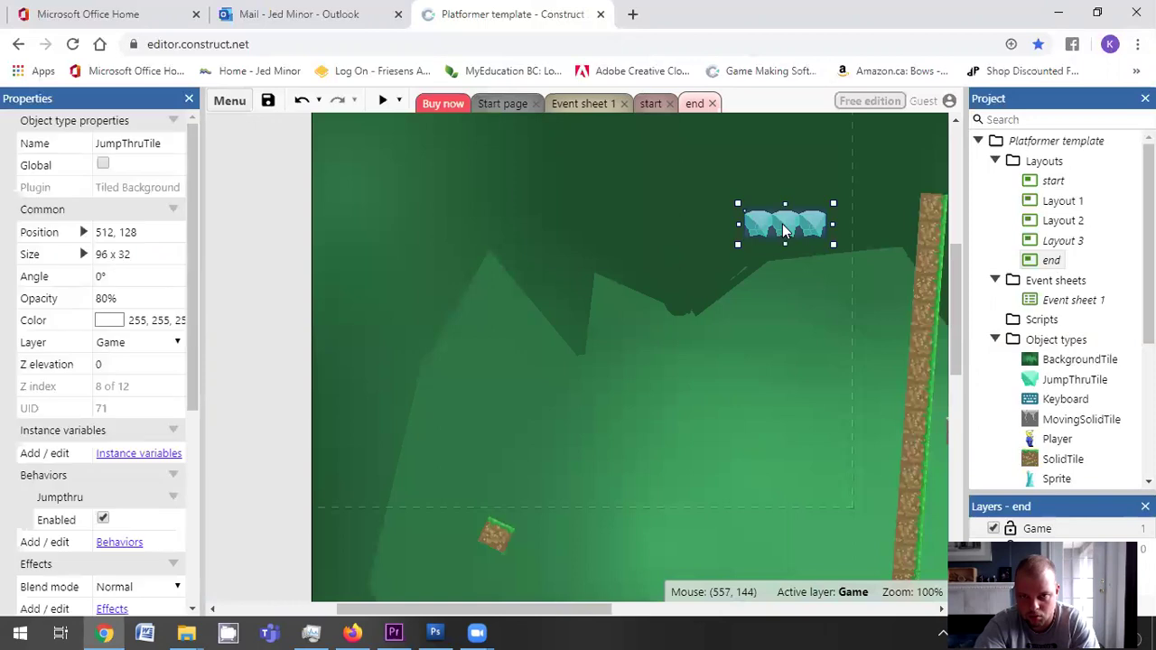
key(Delete)
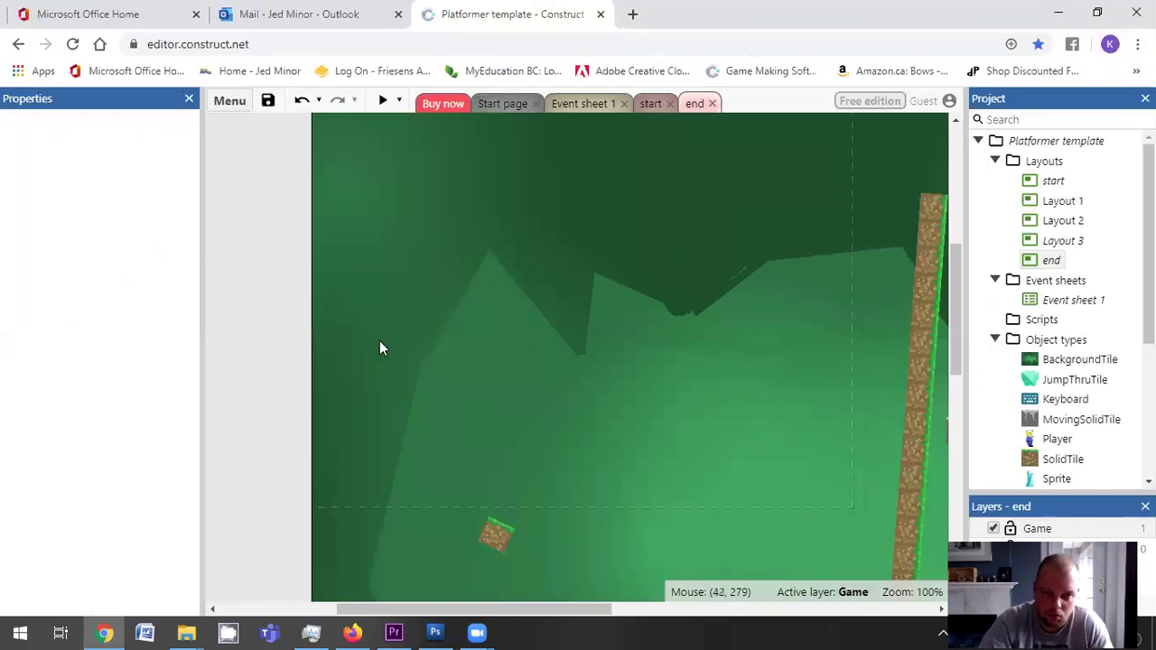
Insert a new Text object into the end layout at about (121, 226), in the open area before the slanted column
right_click(466, 276)
mouse_move(545, 318)
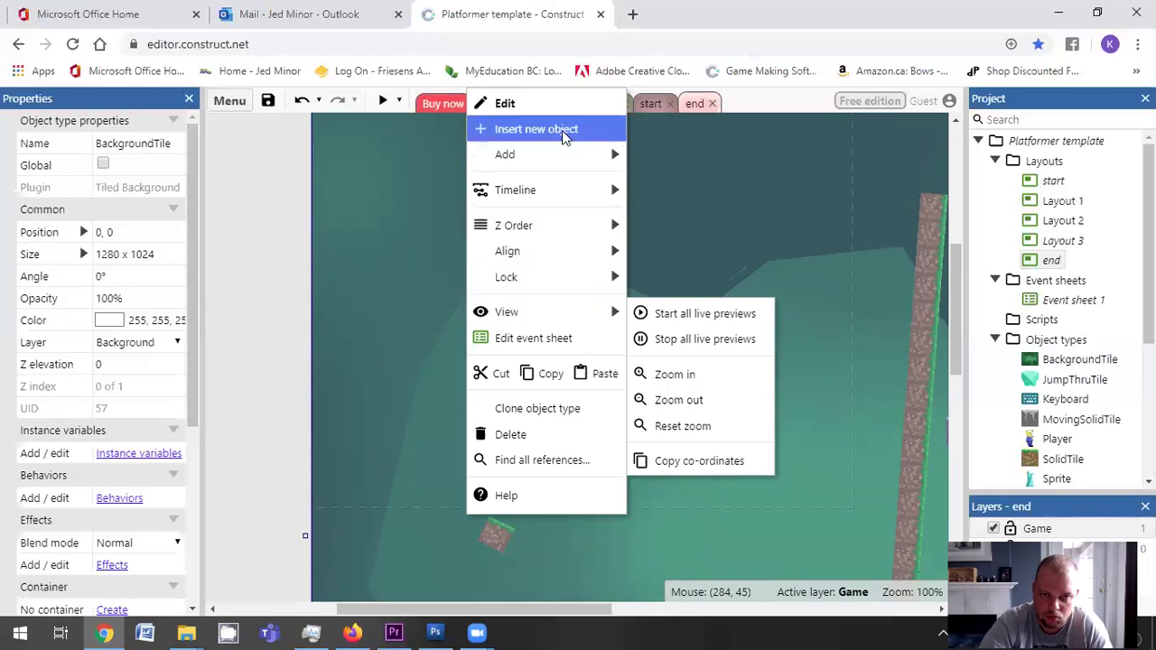
click(533, 128)
scroll(575, 351, down, 3)
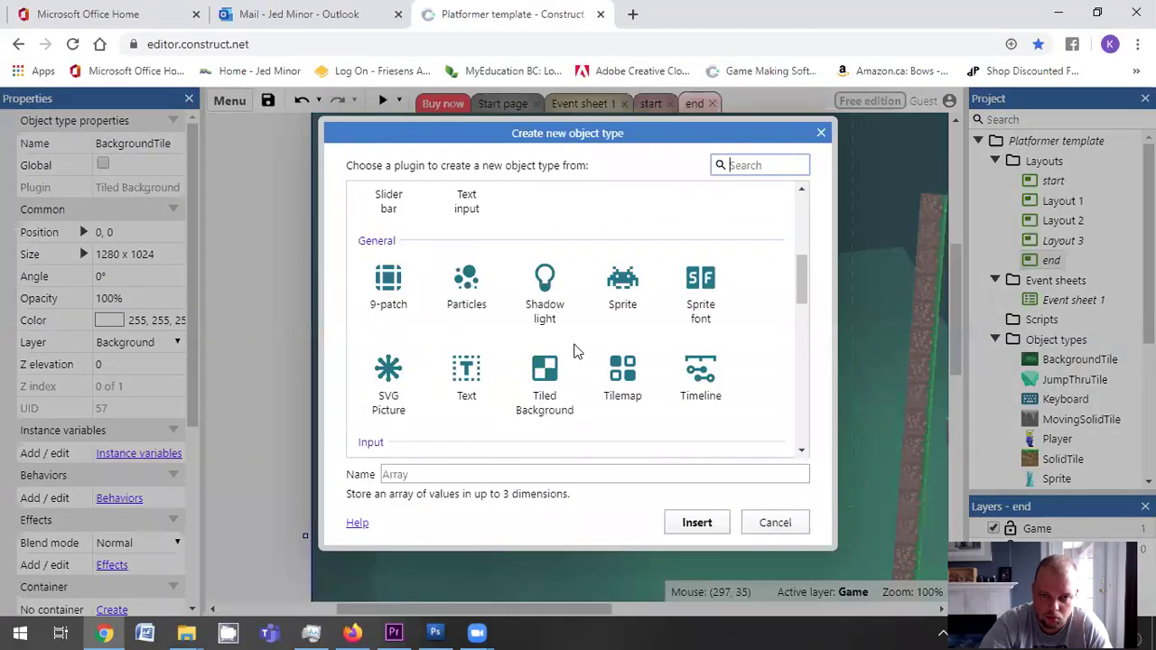
click(466, 375)
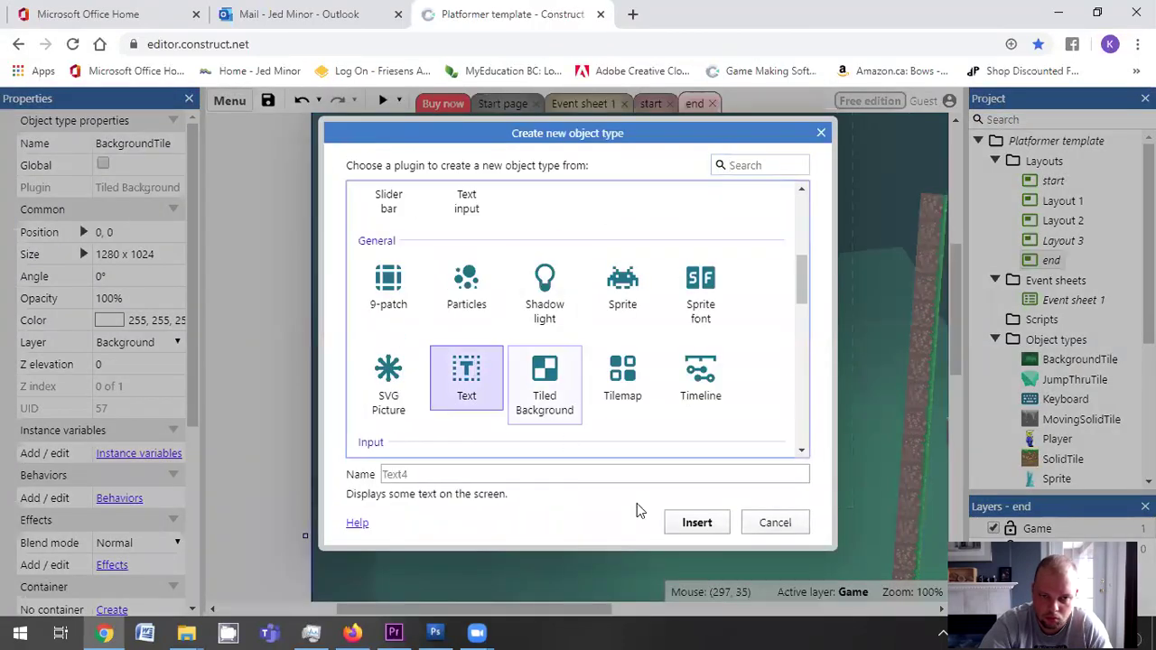
click(696, 522)
click(413, 292)
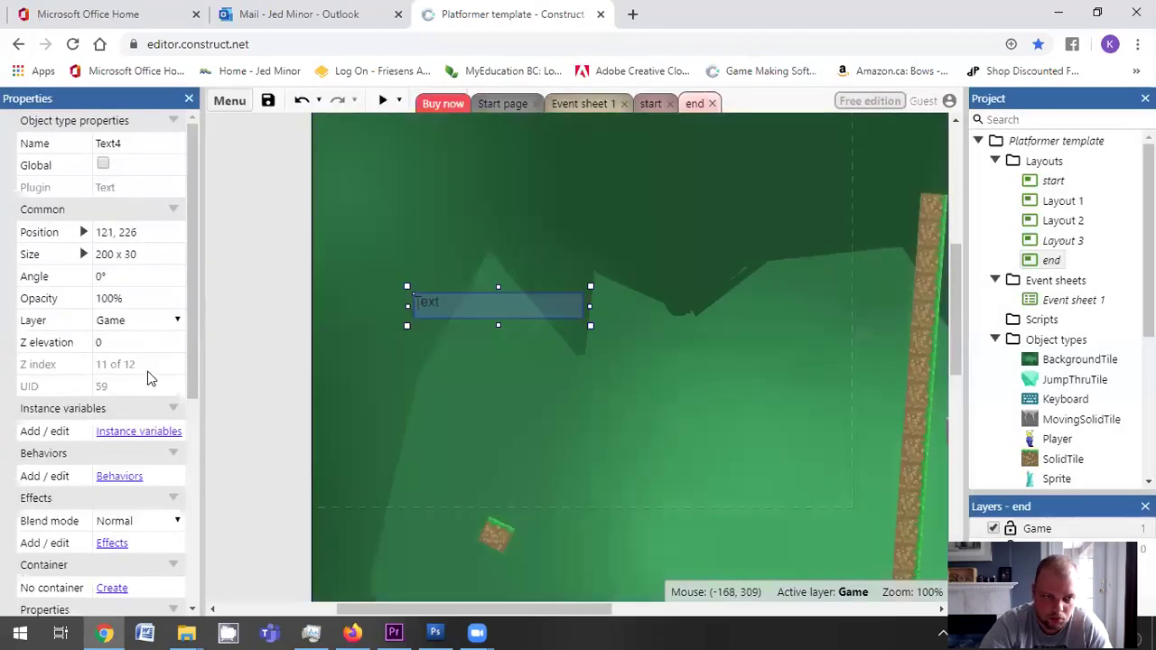
Set the new text's color to light yellow (255, 255, 128)
scroll(190, 359, down, 4)
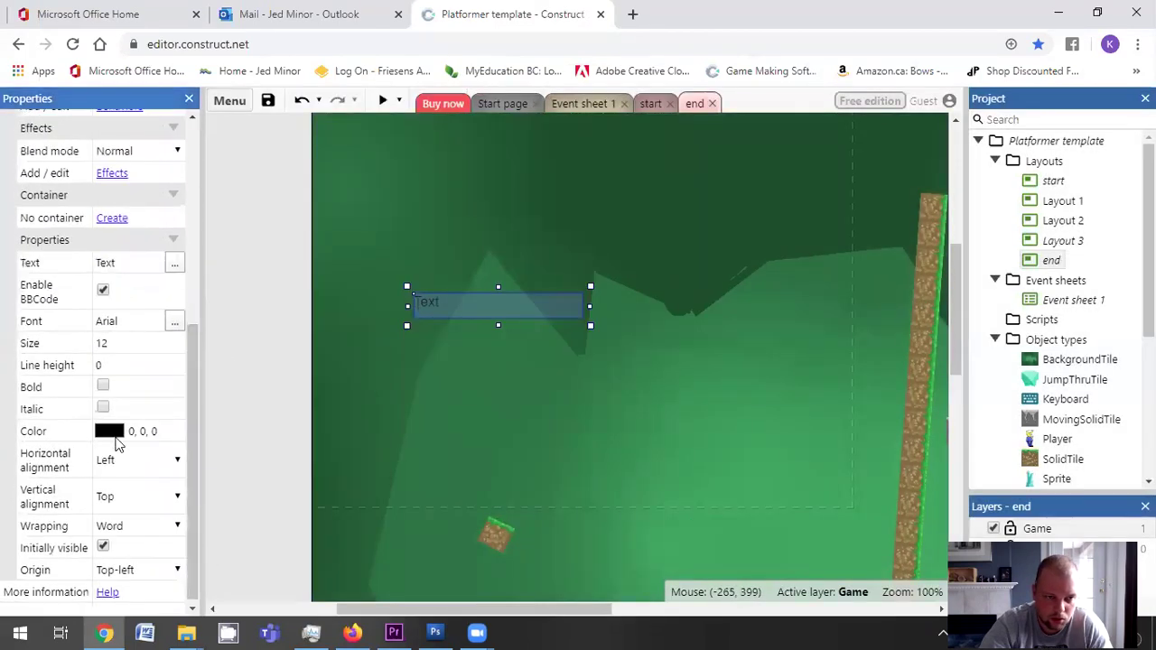
click(113, 435)
click(109, 431)
click(42, 51)
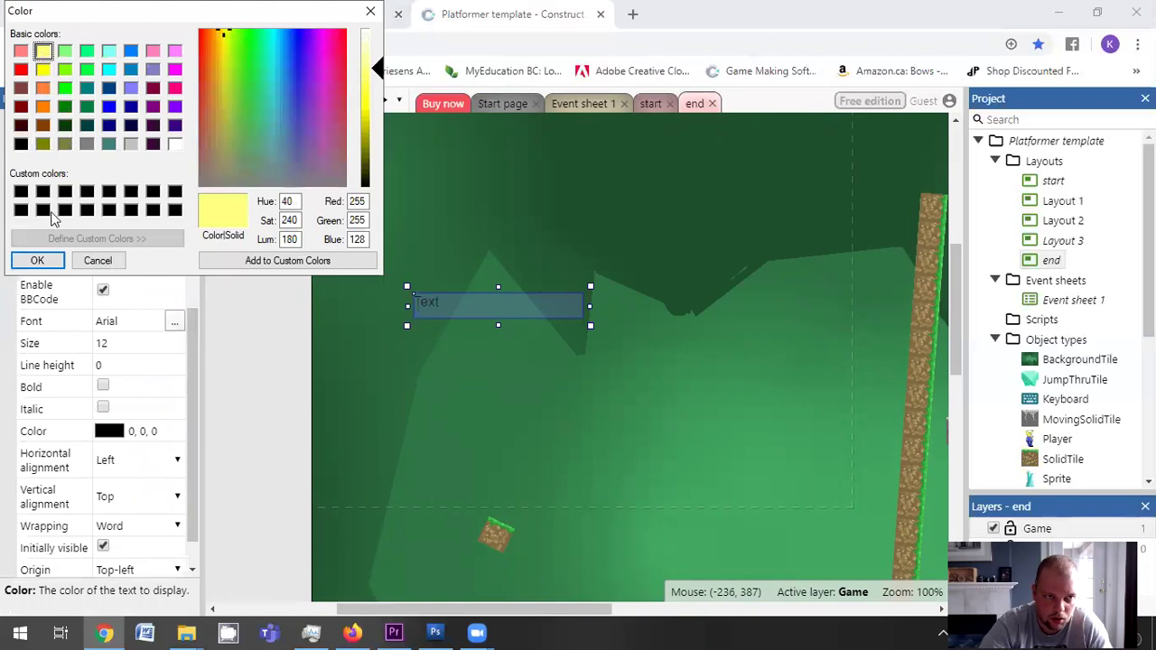
click(37, 261)
Make the text bold at size 30 and enlarge its box to about 275 x 114
click(125, 343)
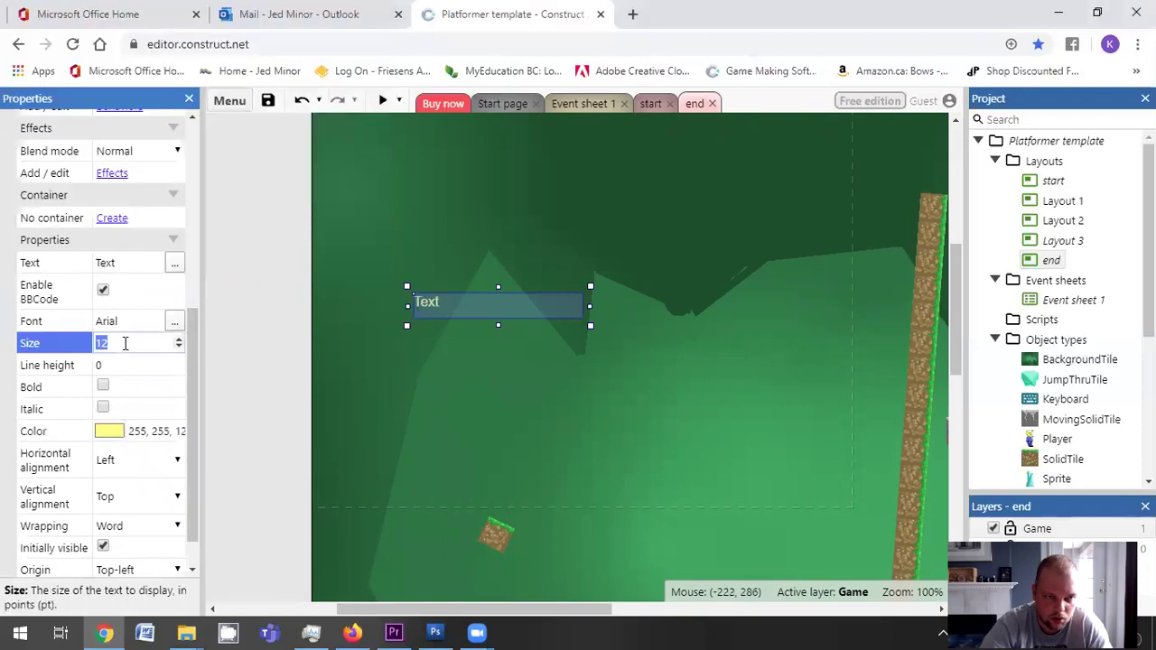
text(30)
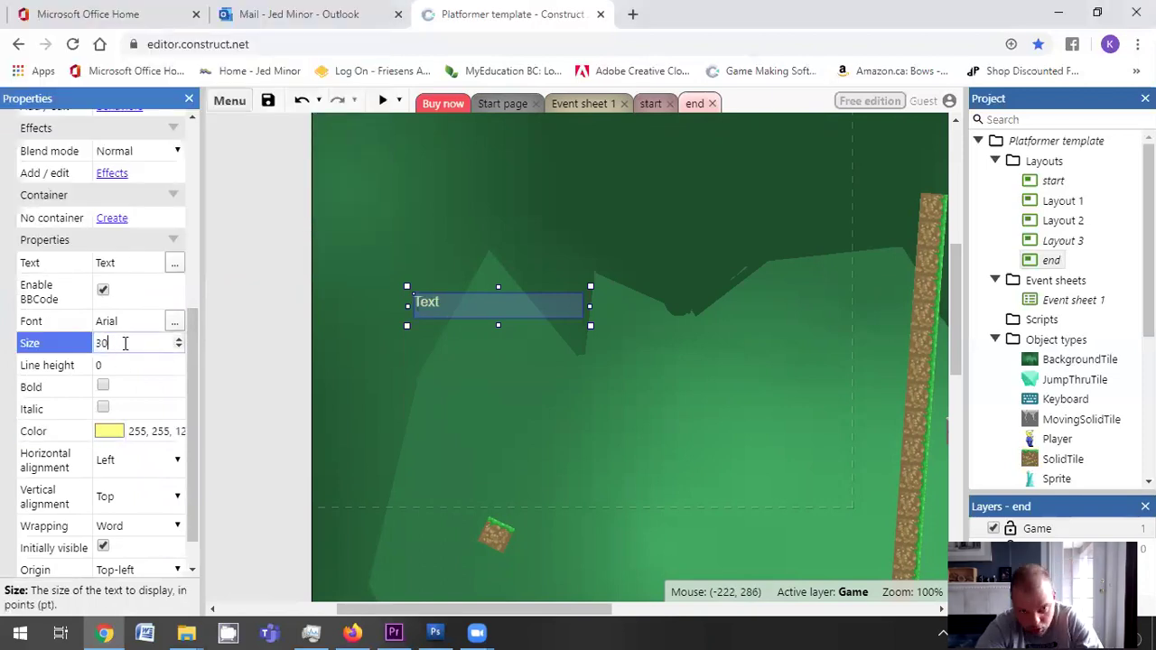
key(Tab)
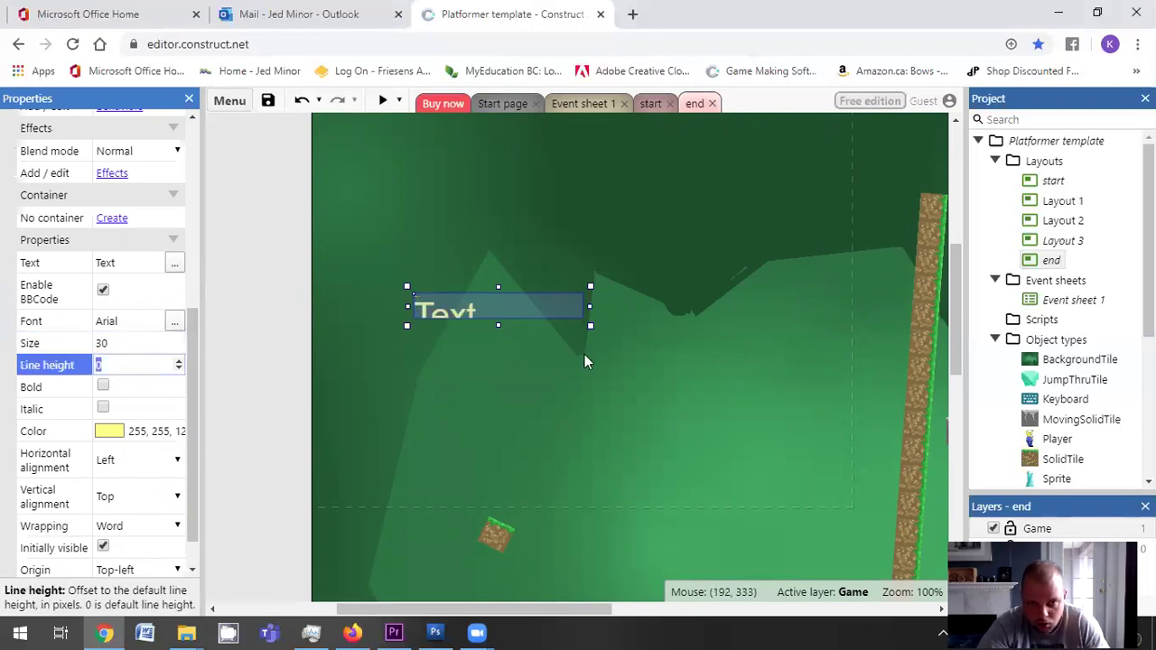
drag(590, 325, 654, 395)
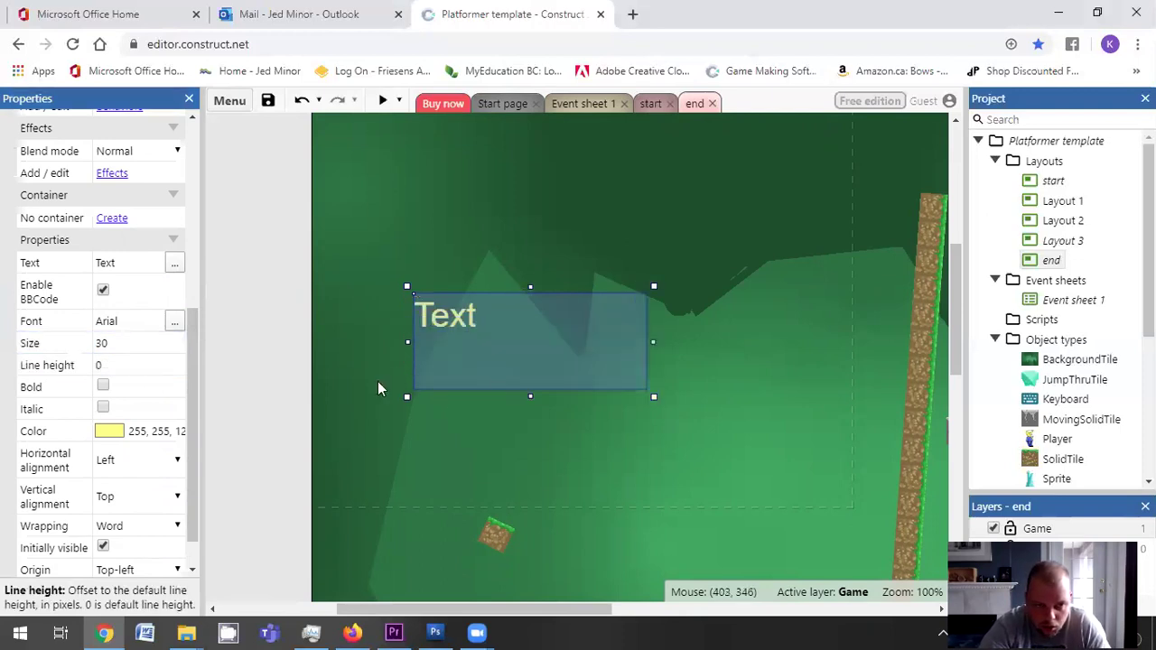
click(103, 385)
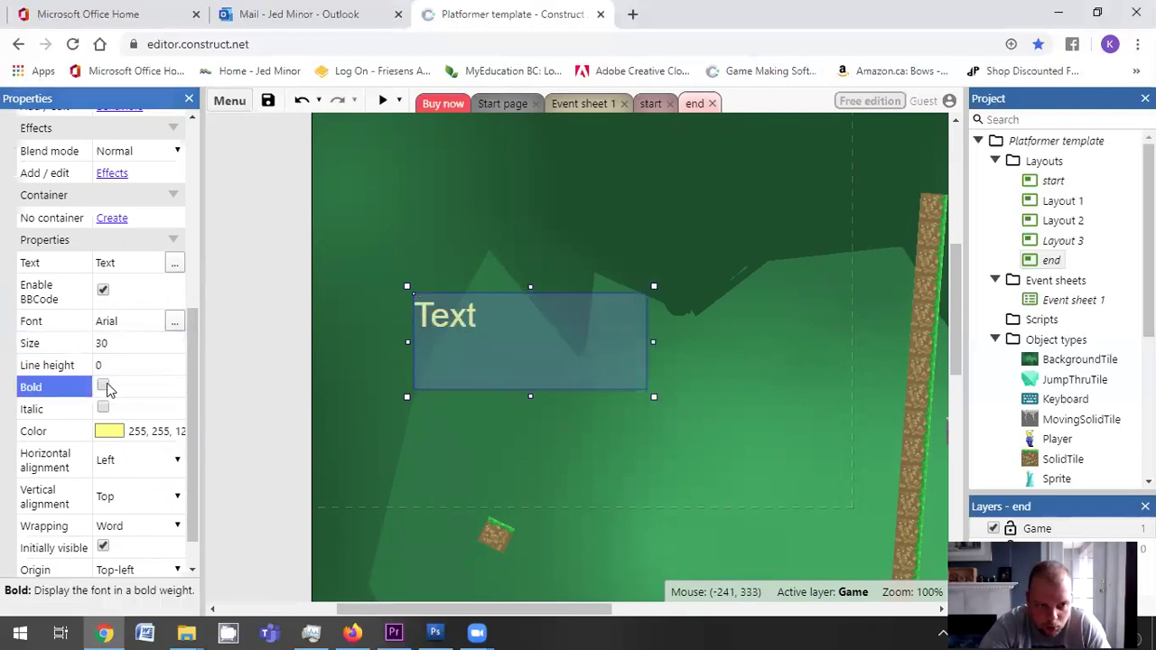
Change the text's wording to "THE END" and move it toward the middle of the visible screen area, at about (227, 221)
double_click(491, 318)
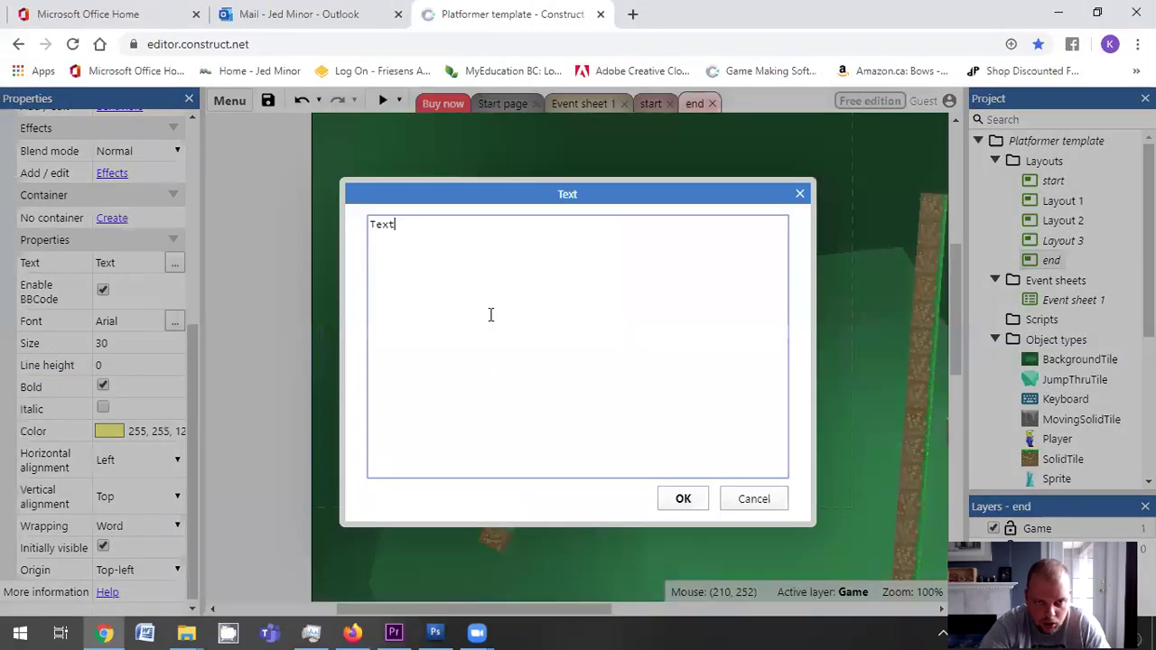
key(ctrl+a)
click(470, 238)
drag(399, 225, 365, 226)
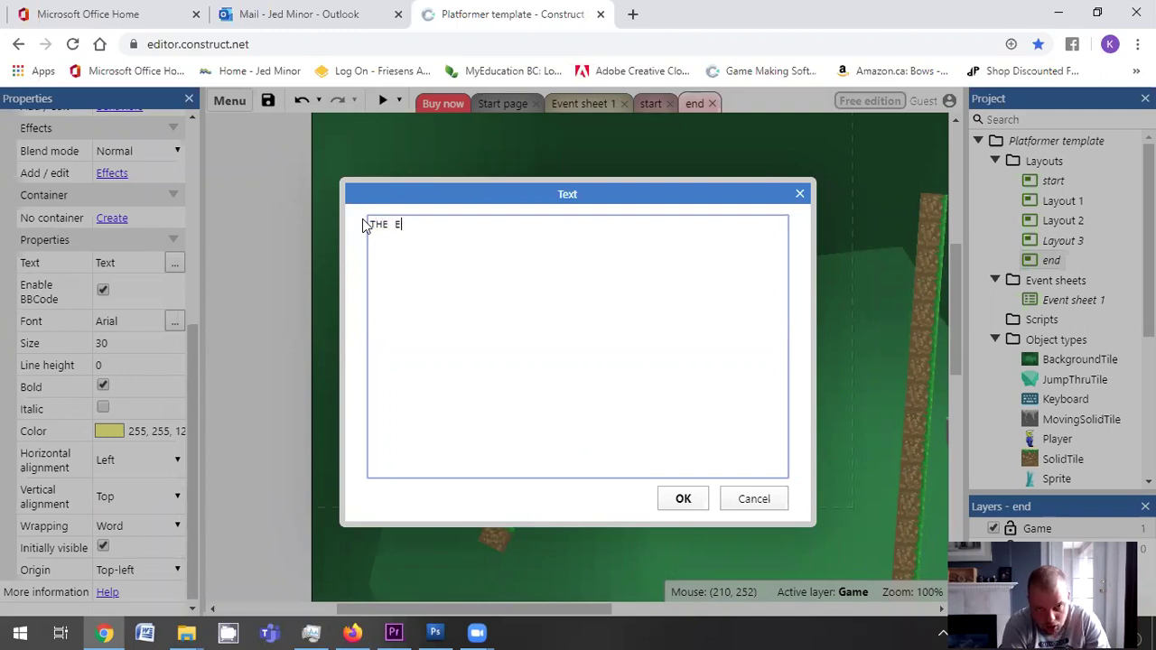
click(693, 497)
click(376, 335)
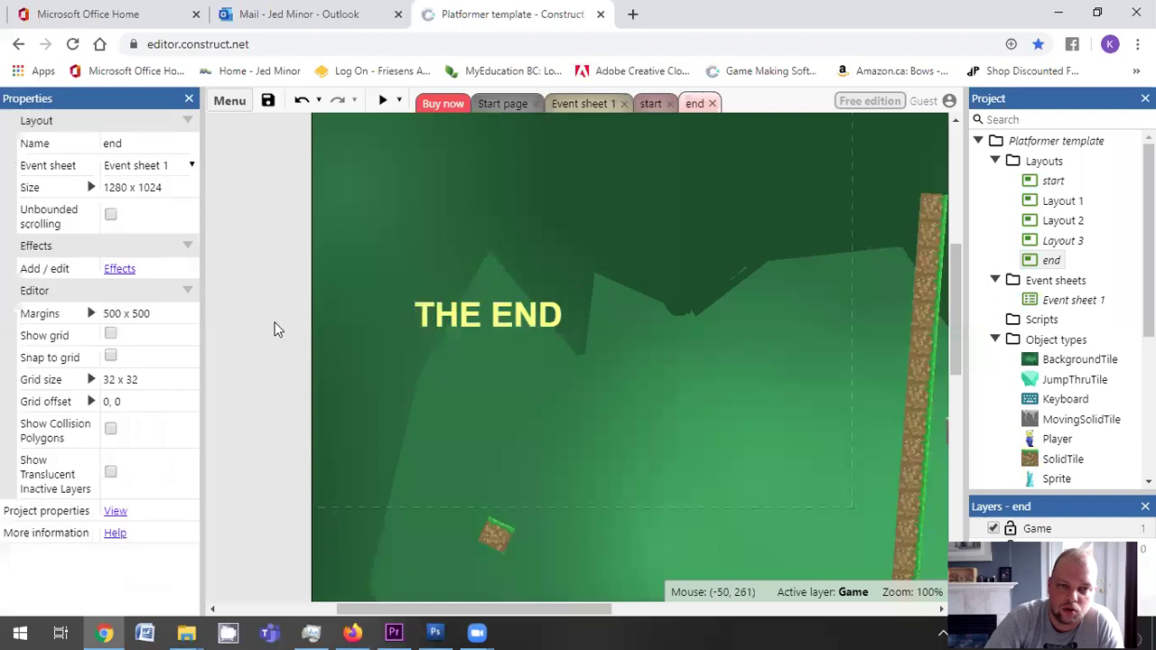
drag(539, 316, 623, 311)
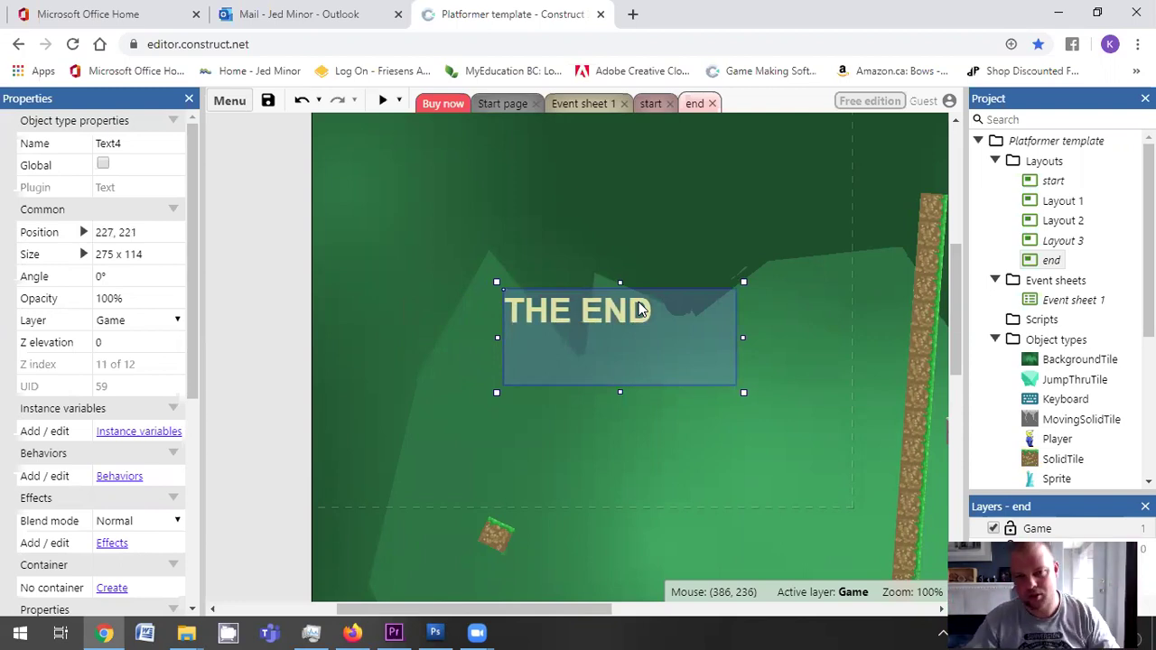
click(267, 242)
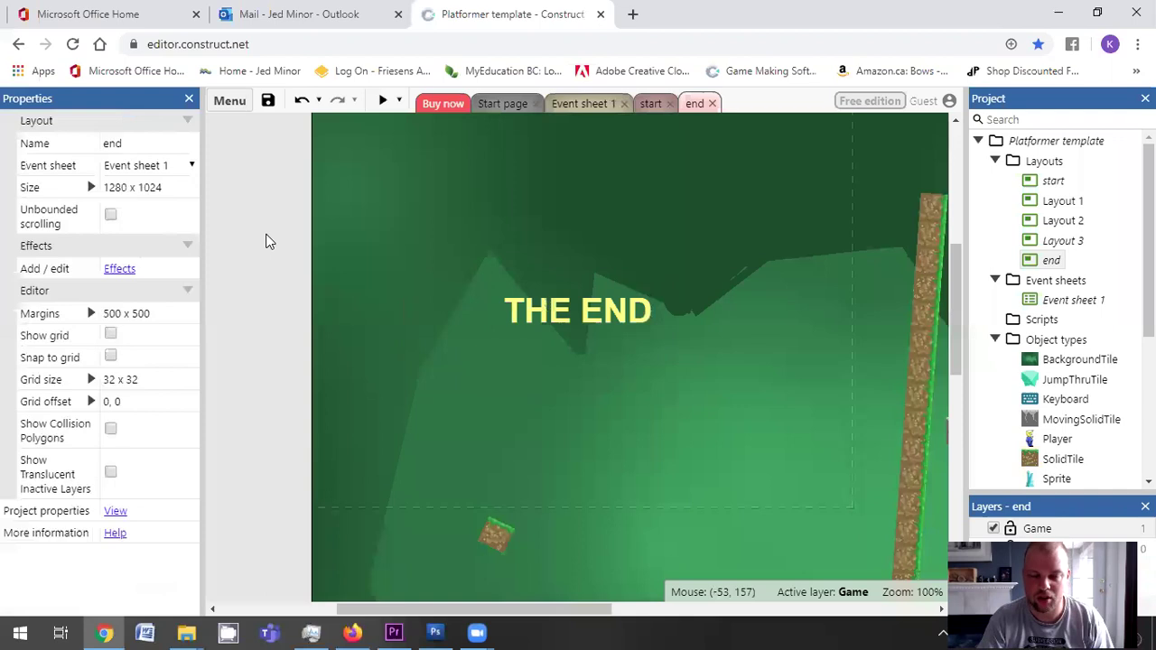